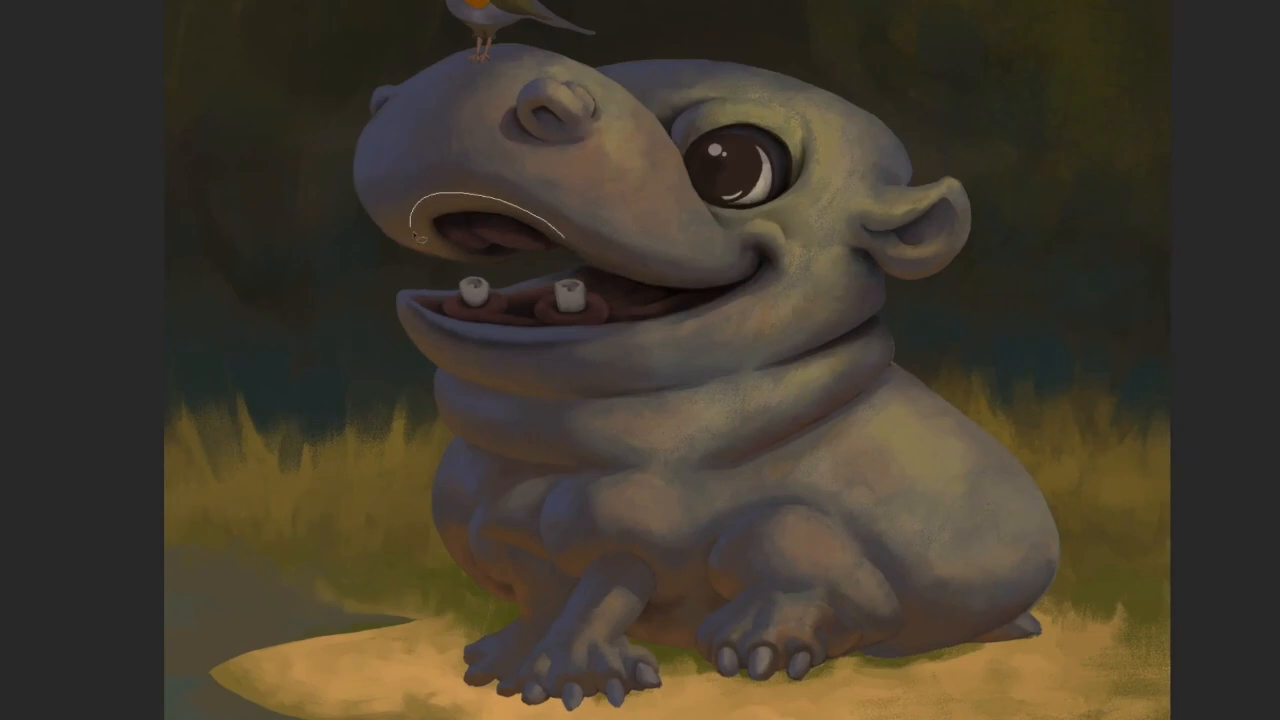
Outline the front rim of the hippo's upper lip with a freehand selection, paint shadow inside it and clear the selection.
key(ctrl+plus)
key(ctrl+plus)
key(ctrl+plus)
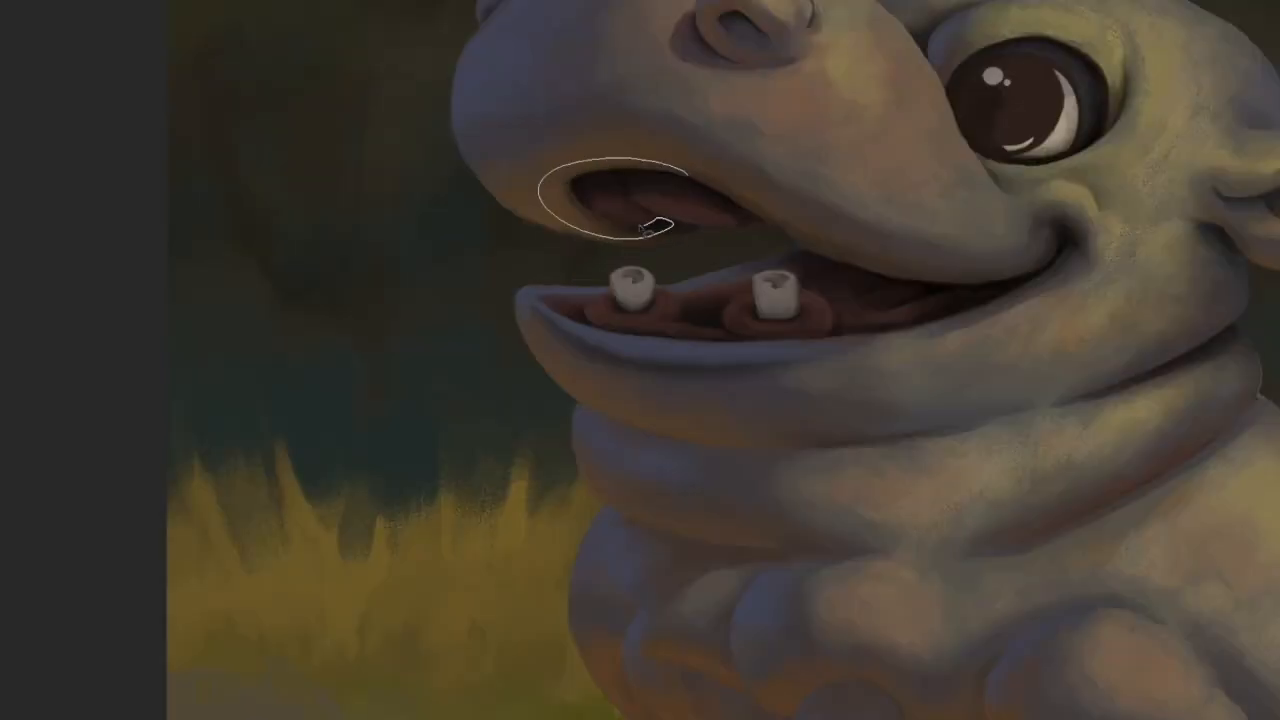
drag(690, 181, 688, 180)
key(b)
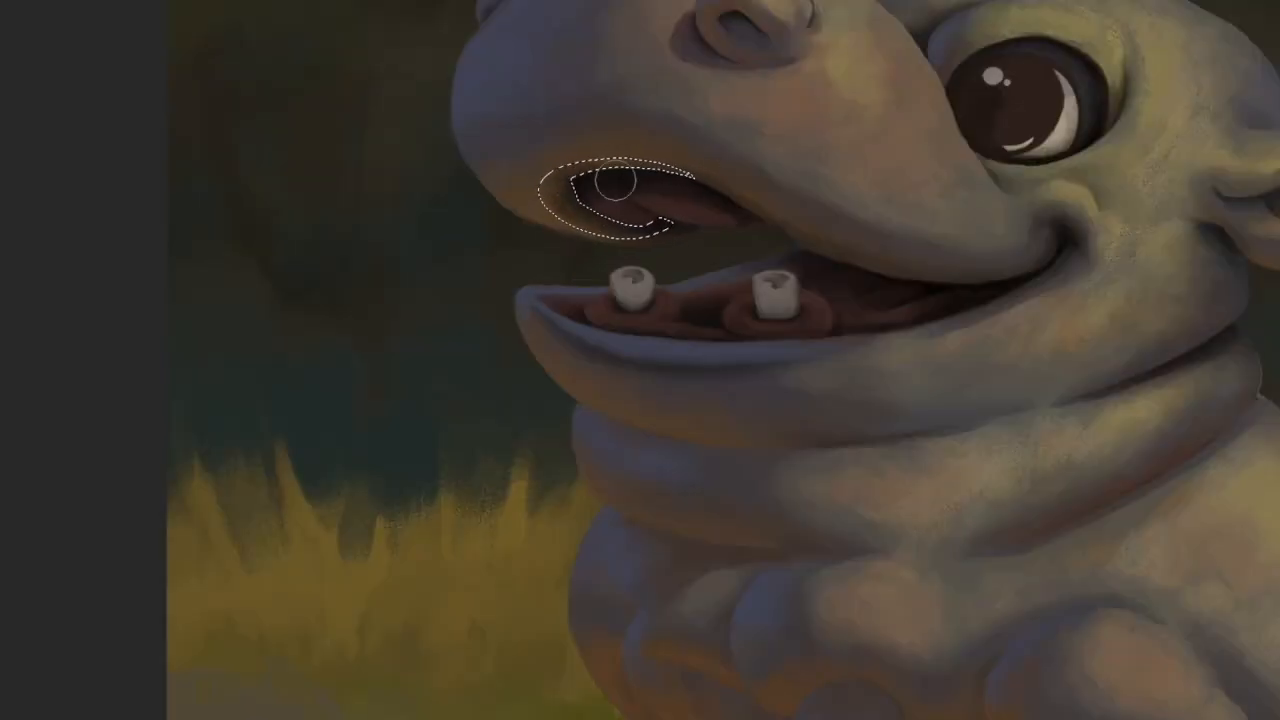
drag(594, 189, 606, 191)
mouse_move(664, 237)
mouse_down()
mouse_move(548, 172)
mouse_move(698, 152)
mouse_up()
key(ctrl+d)
Examine the shading around the hippo's mouth both close up and from a distance.
scroll(860, 231, down, 4)
mouse_move(860, 231)
mouse_down()
mouse_move(720, 277)
mouse_move(625, 430)
mouse_up()
scroll(710, 281, up, 7)
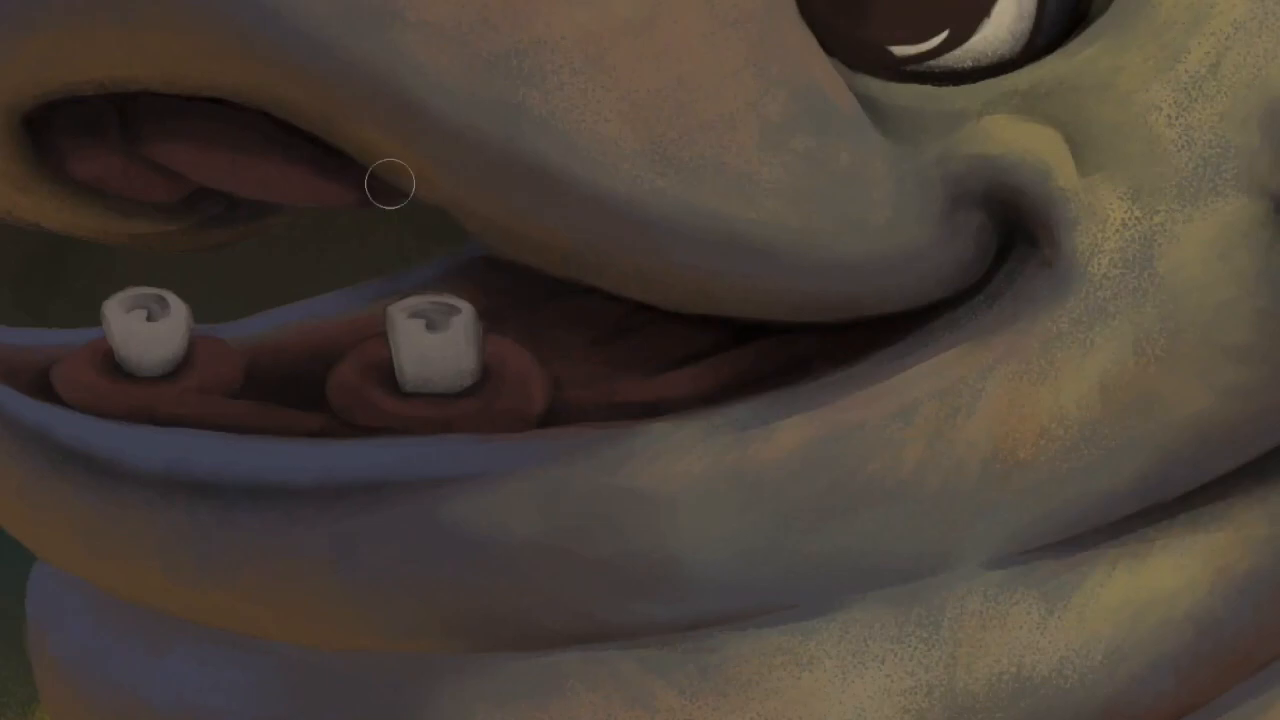
scroll(800, 330, down, 6)
drag(850, 420, 755, 383)
scroll(598, 268, up, 6)
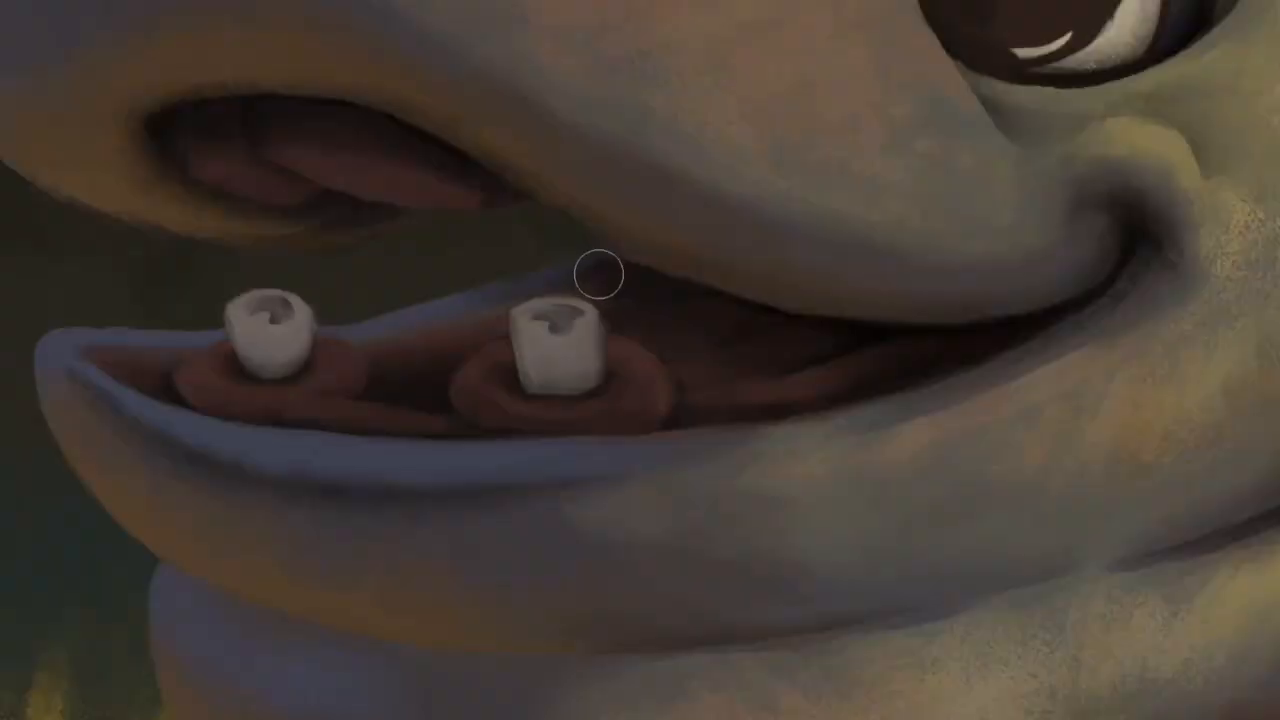
scroll(940, 431, down, 7)
drag(928, 465, 738, 444)
scroll(605, 365, up, 3)
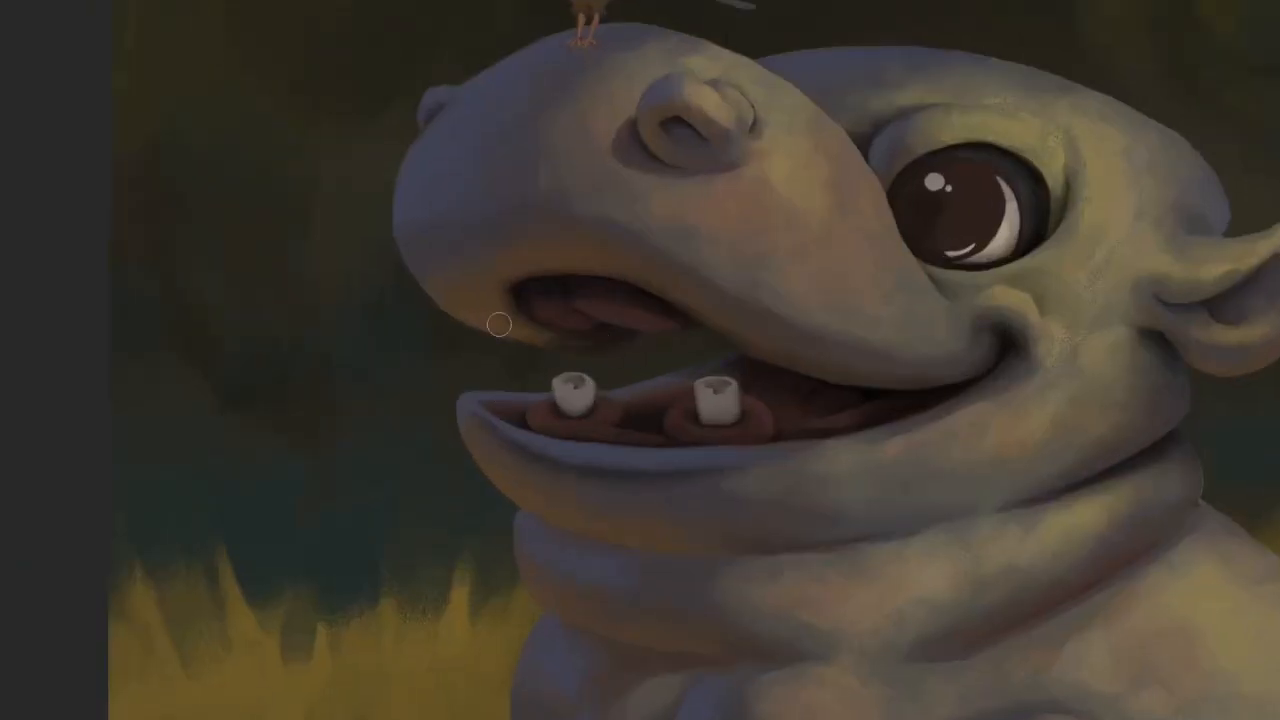
Select the underside and back corner of the upper lip freehand and darken them with brushed shadow.
scroll(631, 363, up, 3)
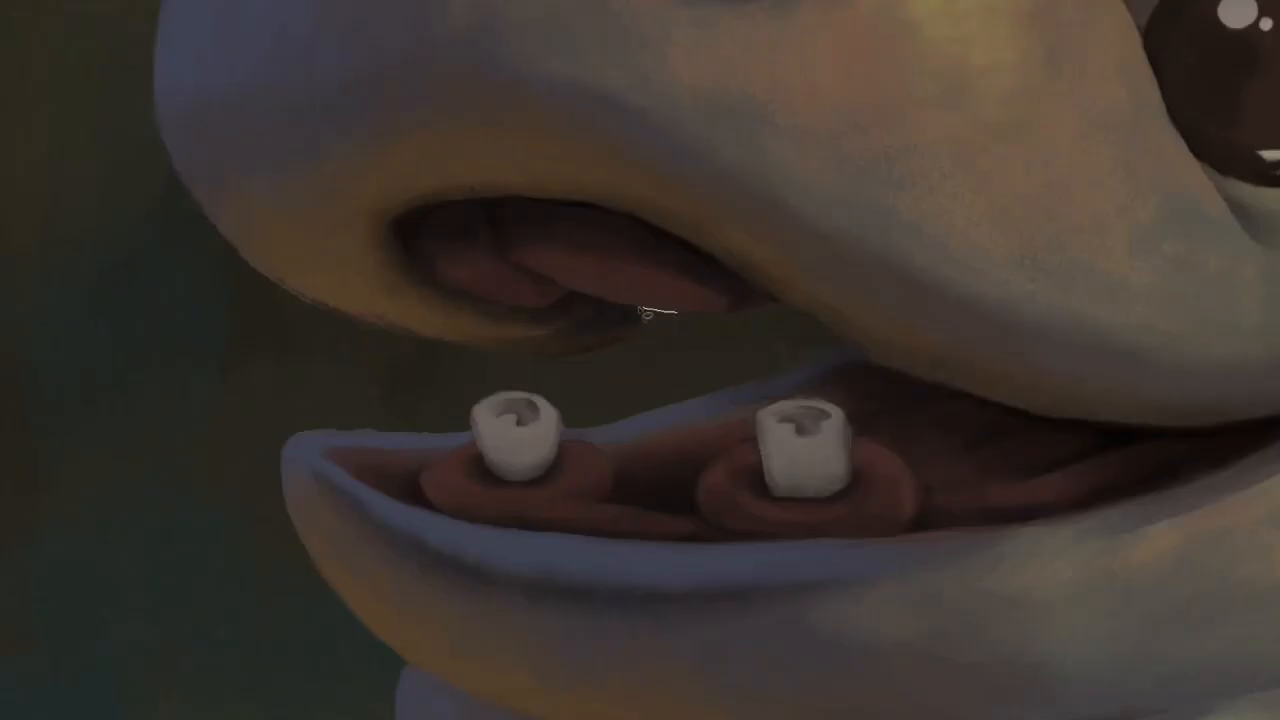
mouse_move(418, 306)
mouse_down()
mouse_move(676, 313)
mouse_move(580, 312)
mouse_move(580, 343)
mouse_move(489, 346)
mouse_move(443, 323)
mouse_up()
key(b)
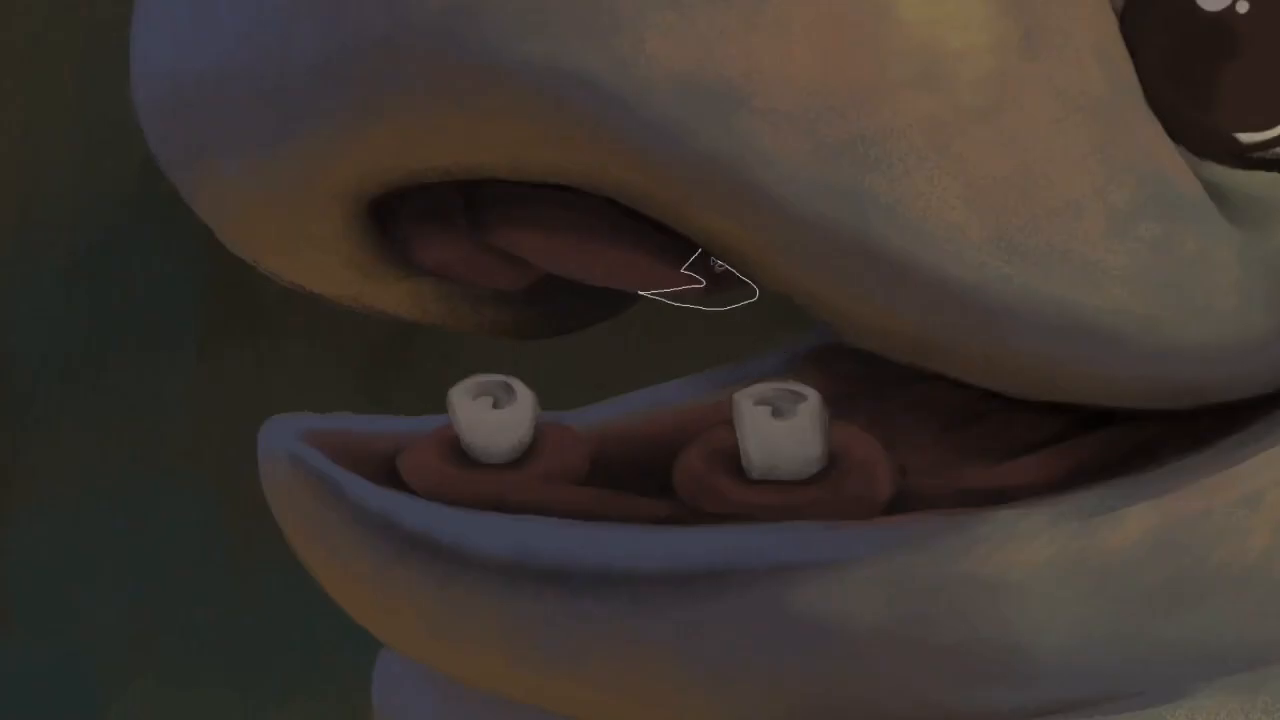
drag(716, 263, 701, 250)
key(b)
mouse_move(737, 291)
mouse_down()
mouse_move(728, 306)
mouse_move(748, 243)
mouse_up()
key(ctrl+d)
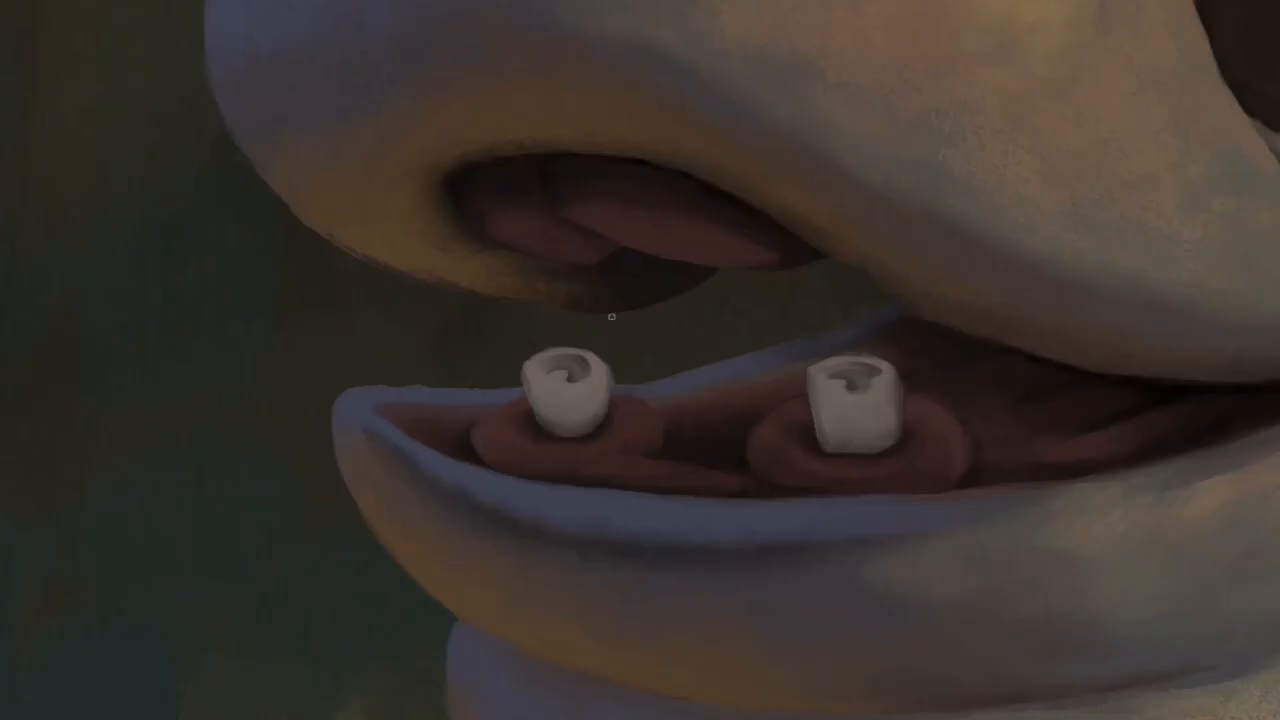
Refine the shadow on the inner edge of the upper lip and around the gums, using a smaller brush.
key(l)
key(b)
mouse_move(590, 267)
mouse_down()
mouse_move(543, 176)
mouse_move(625, 247)
mouse_up()
key([)
key([)
key([)
key(ctrl+d)
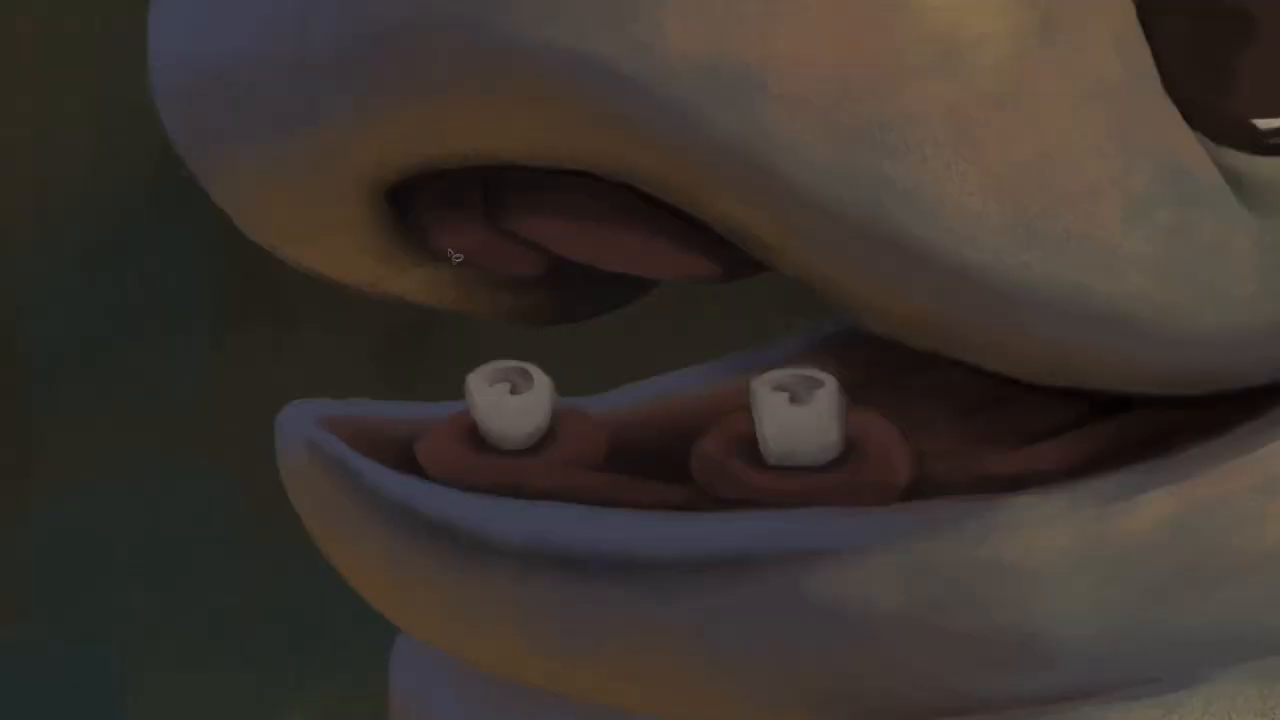
key(b)
mouse_move(420, 243)
mouse_down()
mouse_move(405, 235)
mouse_move(509, 232)
mouse_up()
key(ctrl+d)
Examine the mouth shading against the whole painting and check the layer stack.
key(z)
drag(647, 258, 547, 258)
drag(788, 371, 732, 377)
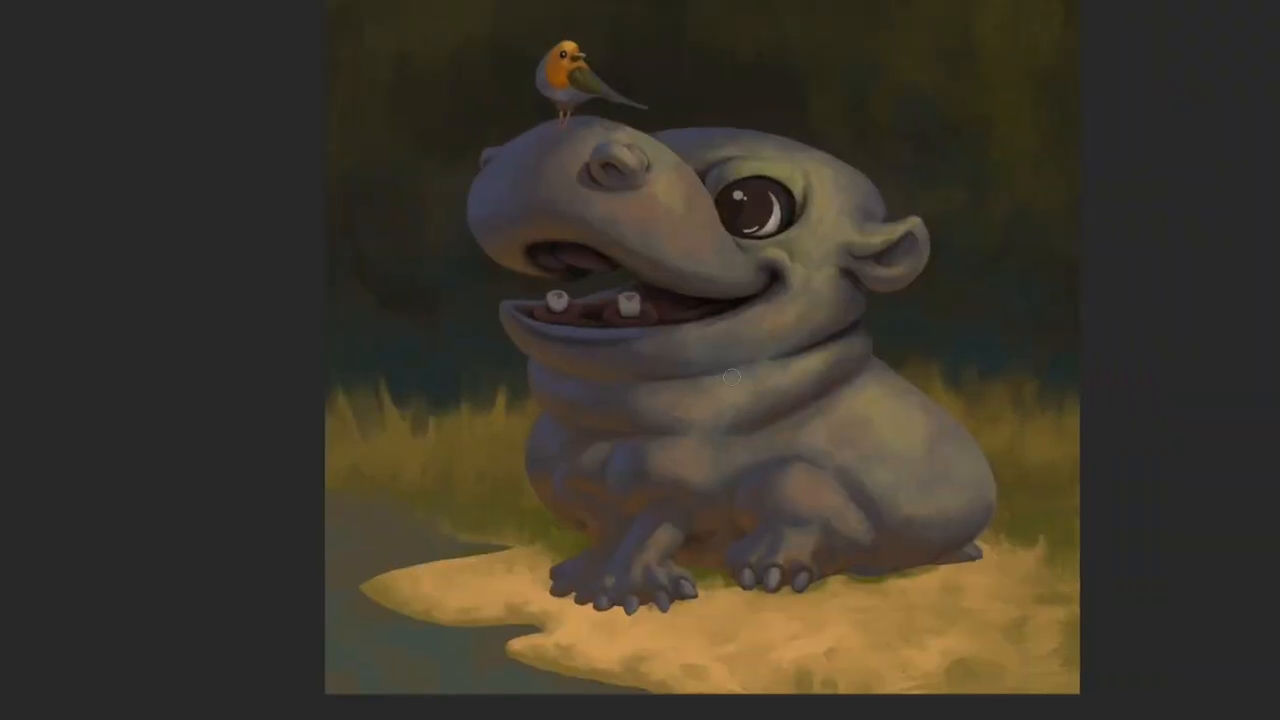
drag(537, 255, 579, 267)
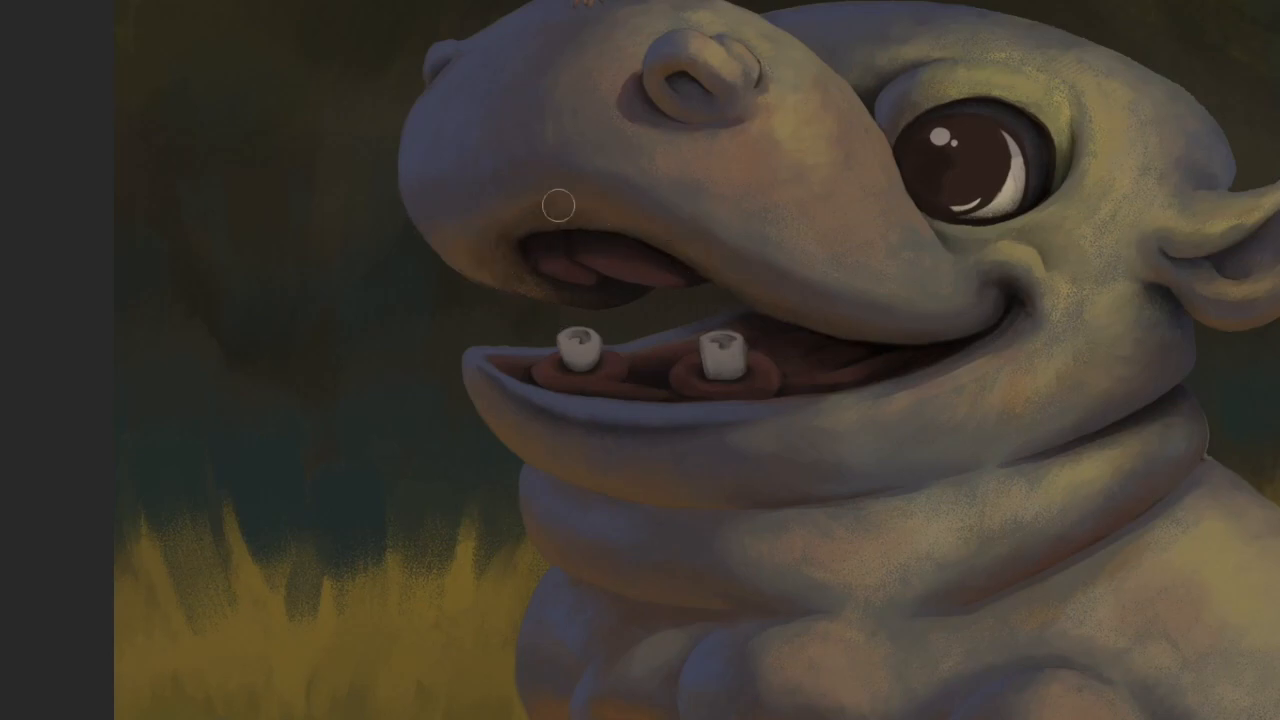
drag(978, 298, 895, 299)
key(Tab)
key(super+shift+alt+n)
key(super+z)
super+click(664, 369)
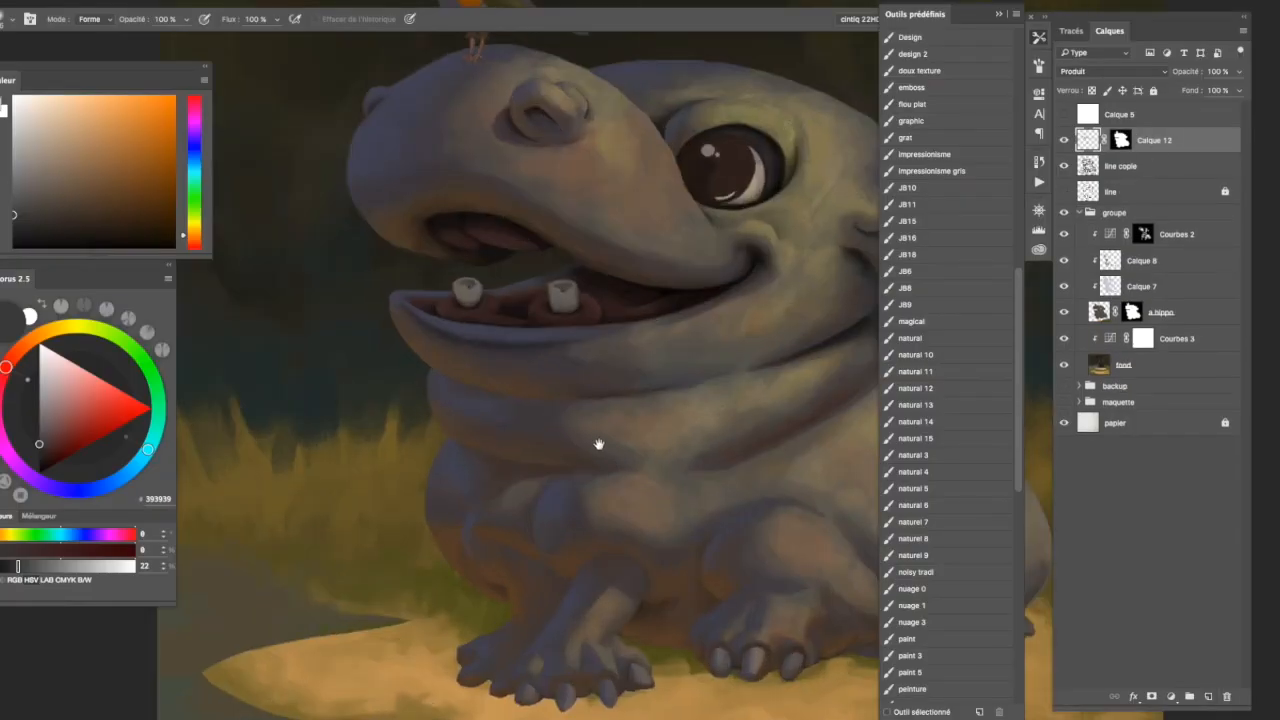
super+click(545, 443)
key(Tab)
super+click(431, 361)
Outline the first neck fold beneath the lower jaw with a freehand selection and paint a dark shadow along the jawline.
key(r)
drag(742, 454, 770, 341)
drag(584, 504, 596, 328)
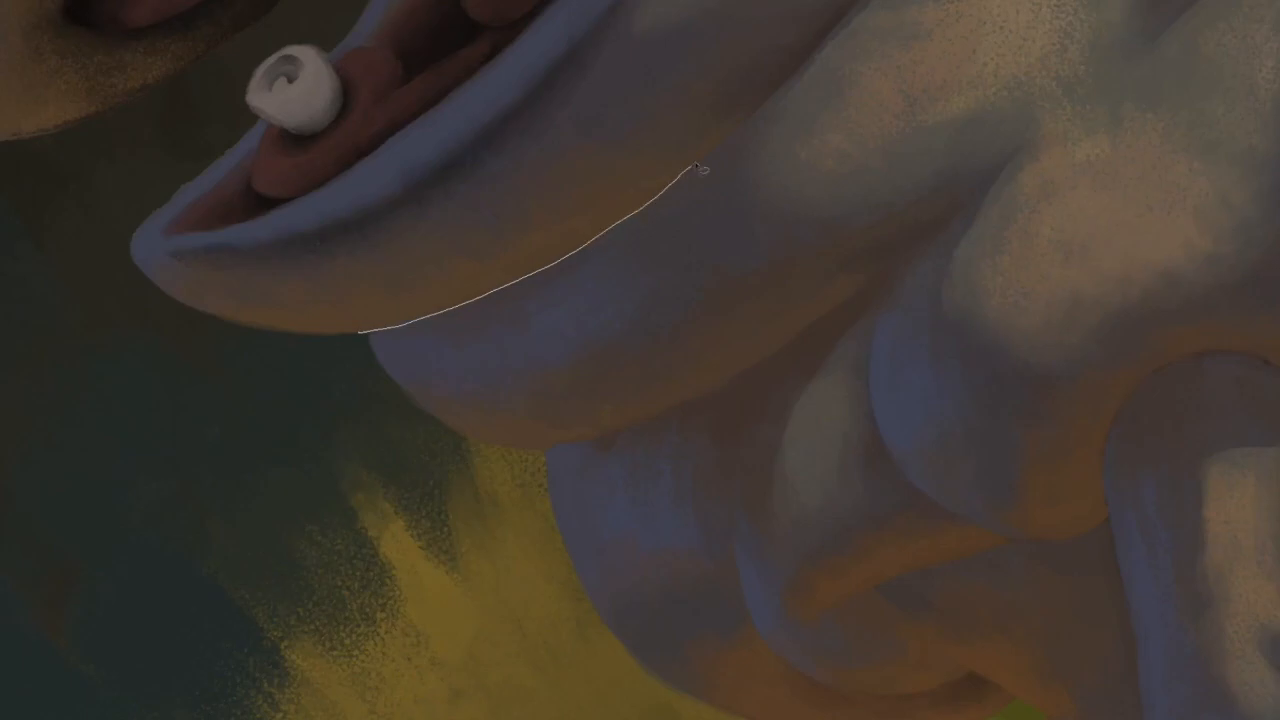
mouse_move(819, 50)
mouse_down()
mouse_move(531, 362)
mouse_move(359, 332)
mouse_up()
mouse_move(963, 185)
mouse_down()
mouse_move(569, 406)
mouse_move(629, 292)
mouse_up()
alt+super+click(629, 292)
mouse_move(576, 205)
mouse_down()
mouse_move(613, 165)
mouse_move(620, 195)
mouse_move(343, 437)
mouse_move(600, 182)
mouse_move(590, 270)
mouse_move(310, 393)
mouse_move(552, 258)
mouse_move(368, 390)
mouse_move(333, 362)
mouse_move(388, 337)
mouse_move(491, 248)
mouse_move(519, 249)
mouse_move(472, 321)
mouse_move(321, 360)
mouse_move(527, 222)
mouse_move(546, 234)
mouse_move(597, 162)
mouse_move(492, 315)
mouse_move(393, 405)
mouse_move(425, 407)
mouse_move(480, 378)
mouse_move(369, 398)
mouse_move(448, 380)
mouse_move(508, 341)
mouse_move(397, 410)
mouse_move(517, 323)
mouse_move(330, 333)
mouse_move(341, 346)
mouse_move(518, 330)
mouse_move(608, 222)
mouse_move(434, 373)
mouse_move(540, 310)
mouse_up()
key(b)
key(ctrl+d)
scroll(650, 265, down, 3)
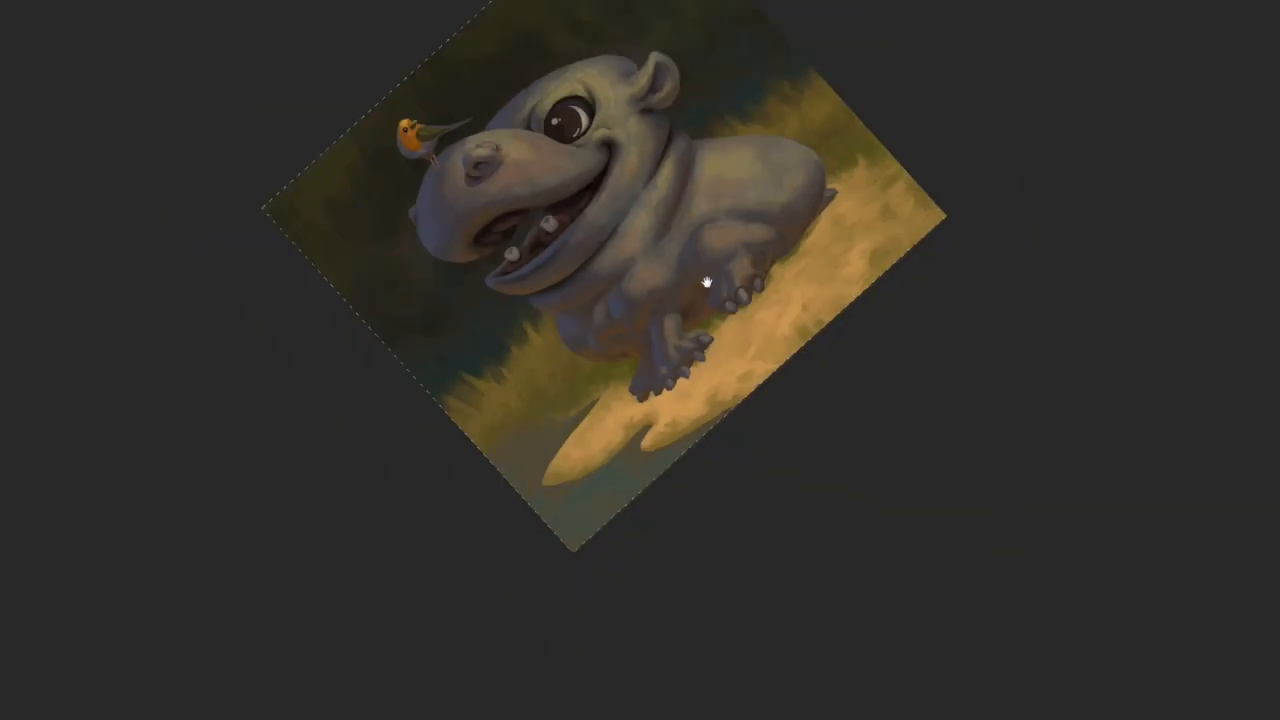
scroll(600, 305, up, 2)
scroll(590, 315, up, 2)
key(ctrl+shift+d)
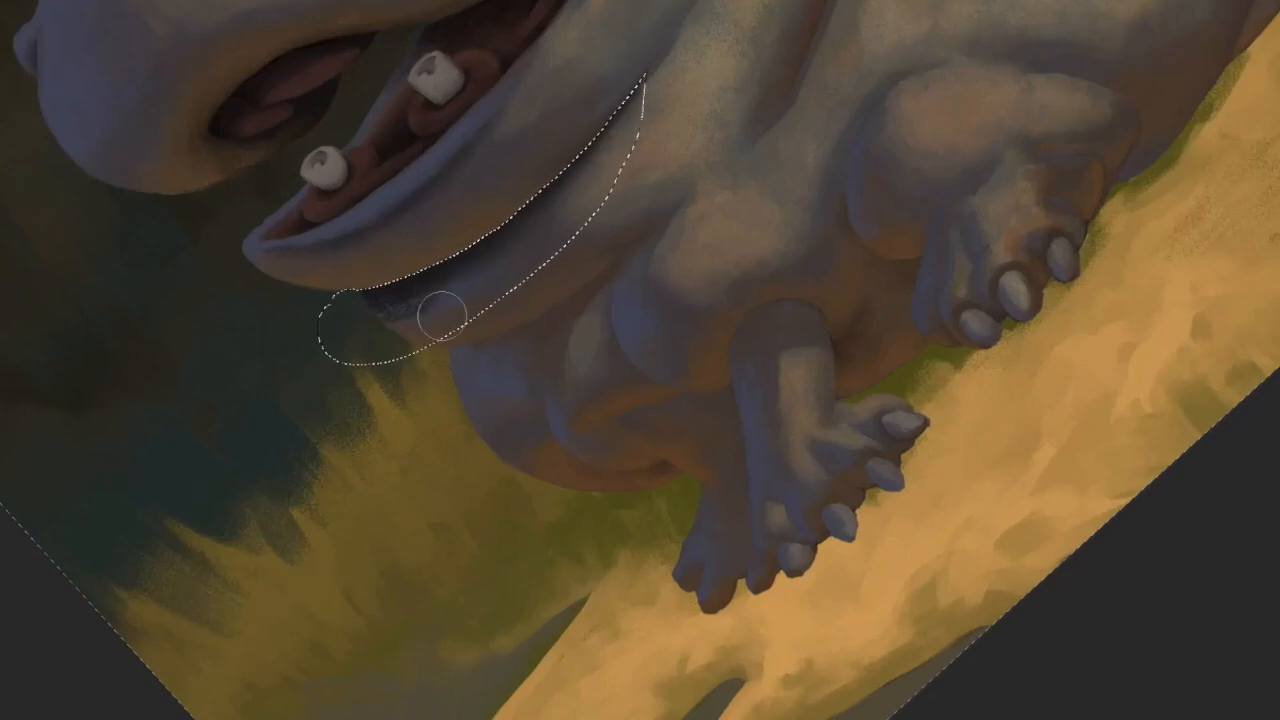
Turn the canvas back upright and clear the selection around the shaded neck fold.
scroll(668, 254, down, 3)
drag(694, 298, 614, 376)
scroll(614, 378, up, 1)
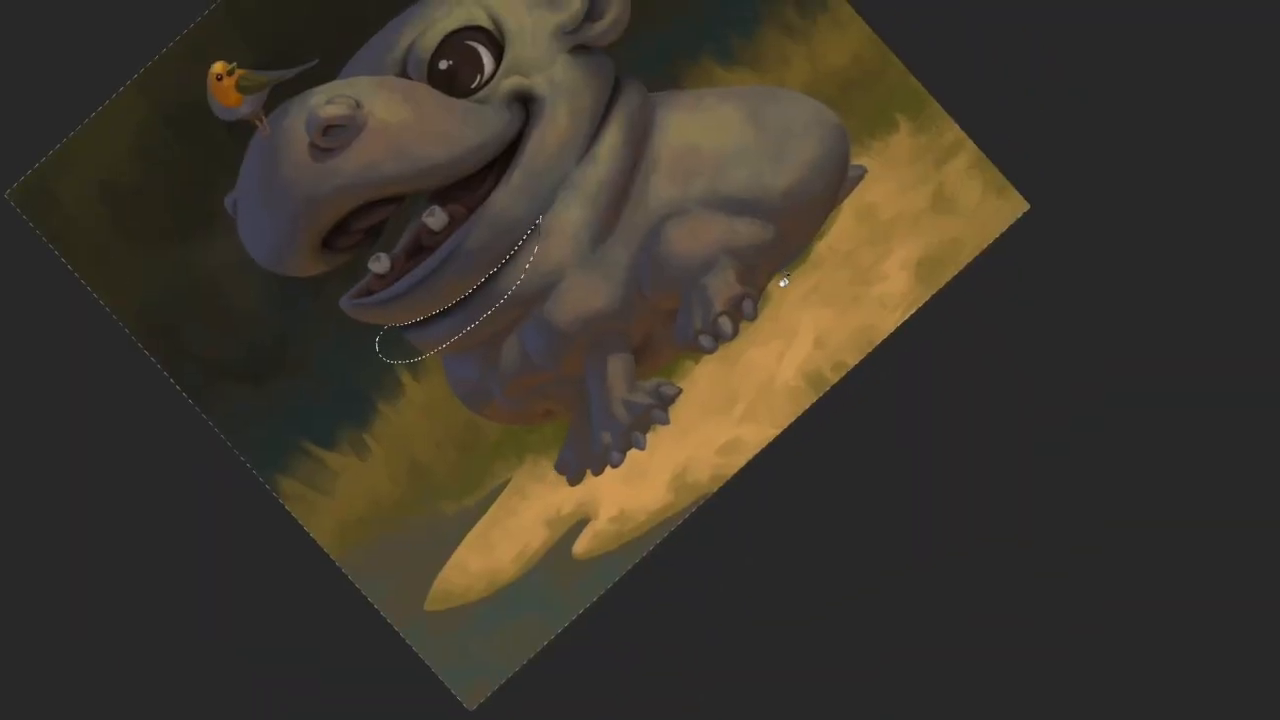
key(r)
drag(600, 75, 797, 106)
drag(797, 106, 764, 311)
scroll(461, 388, up, 1)
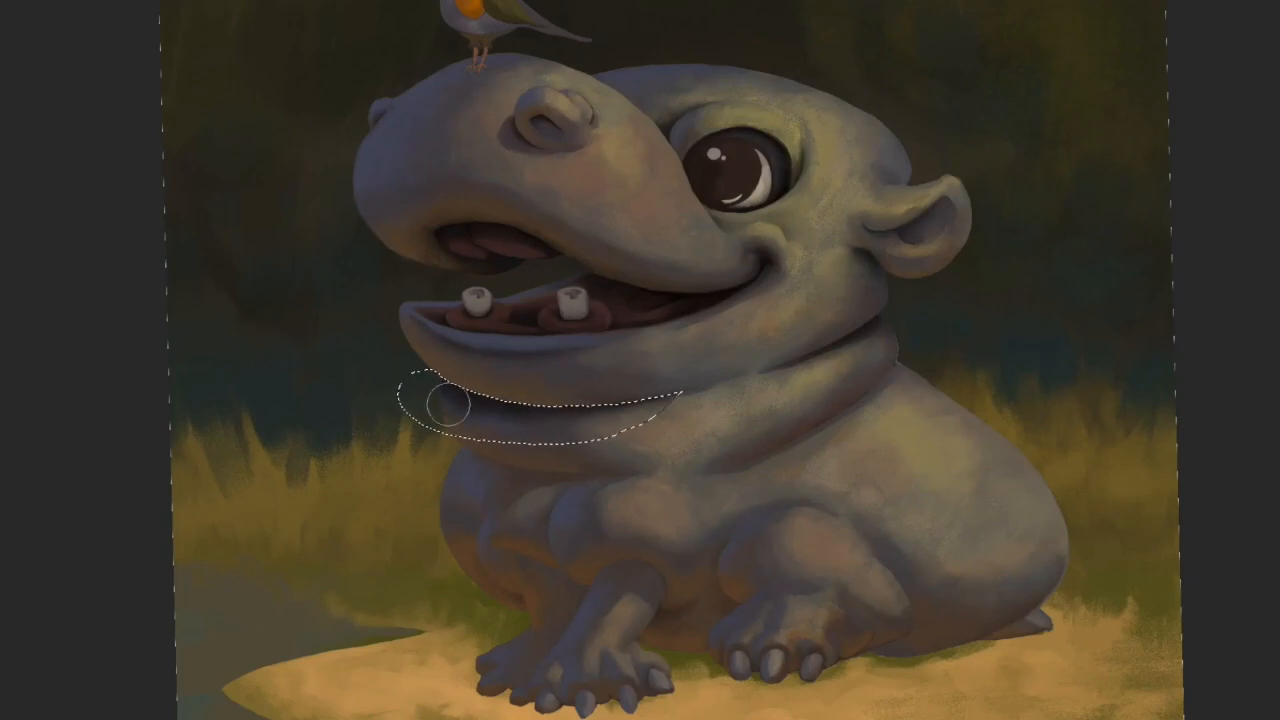
scroll(734, 335, down, 1)
key(ctrl+d)
scroll(708, 480, down, 1)
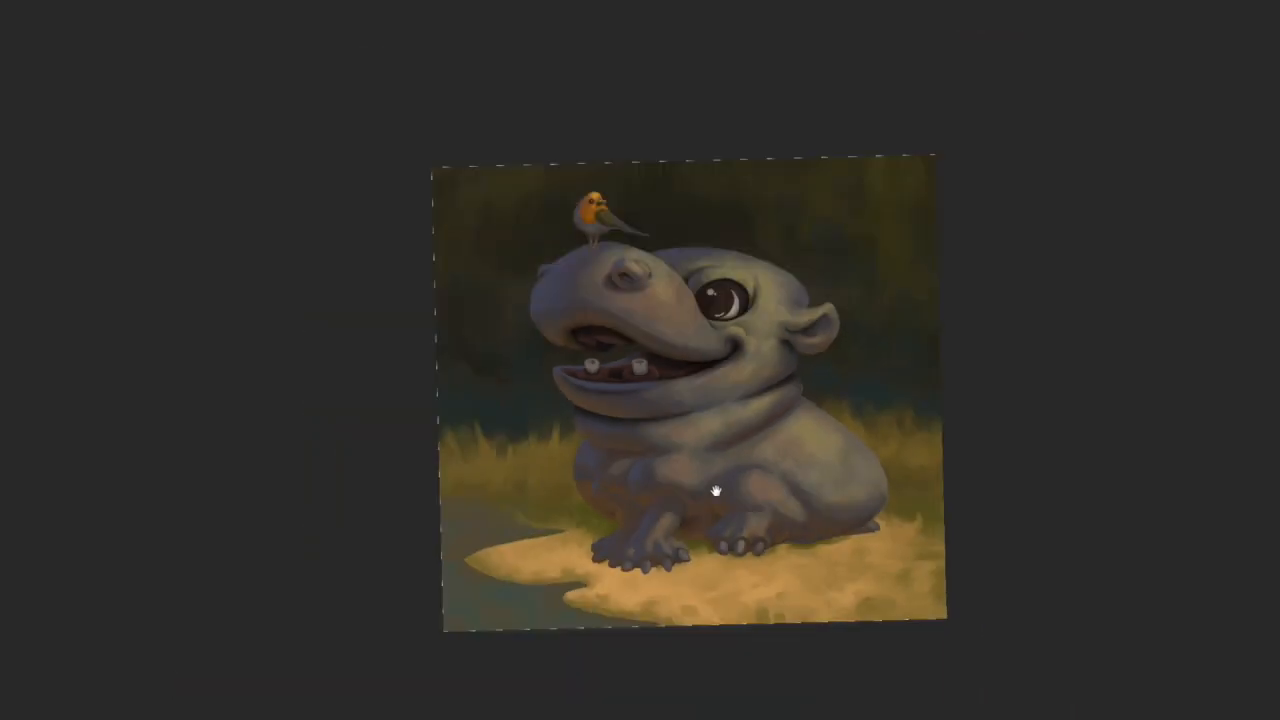
Select the crease leading to the corner of the smile, darken it on layer Calque 12 and erase the excess.
key(Tab)
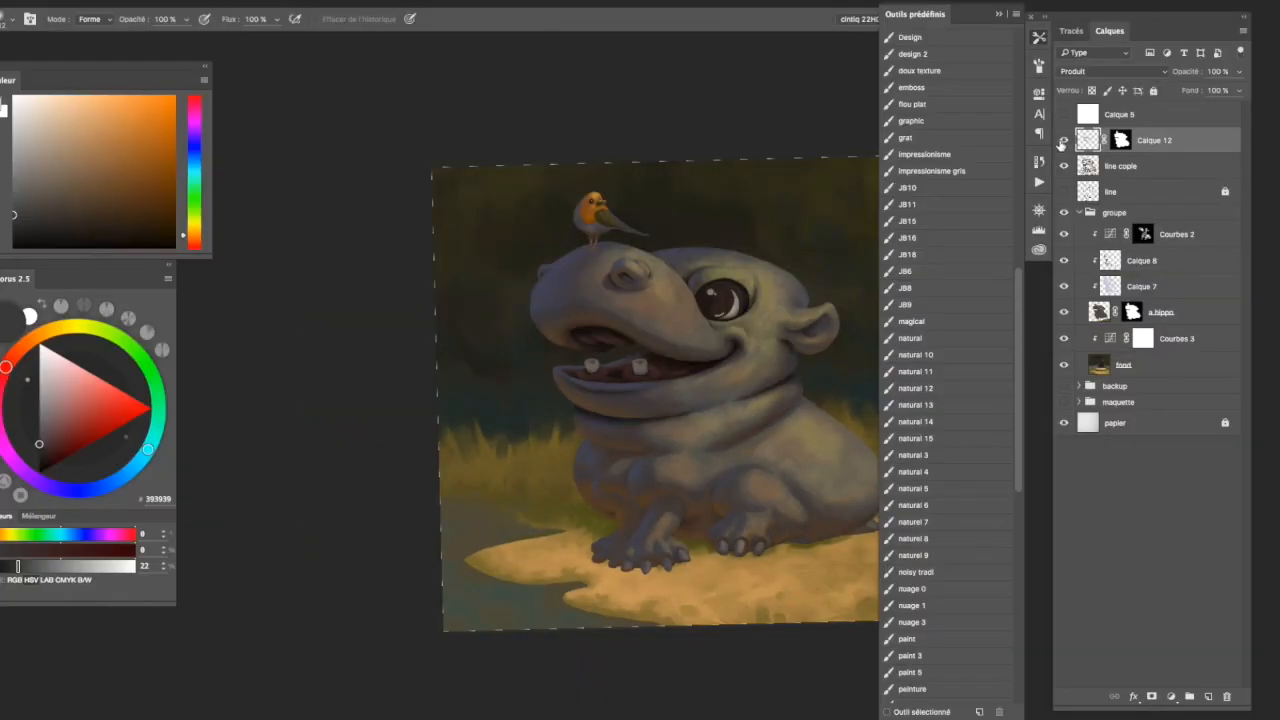
scroll(660, 371, up, 5)
key(l)
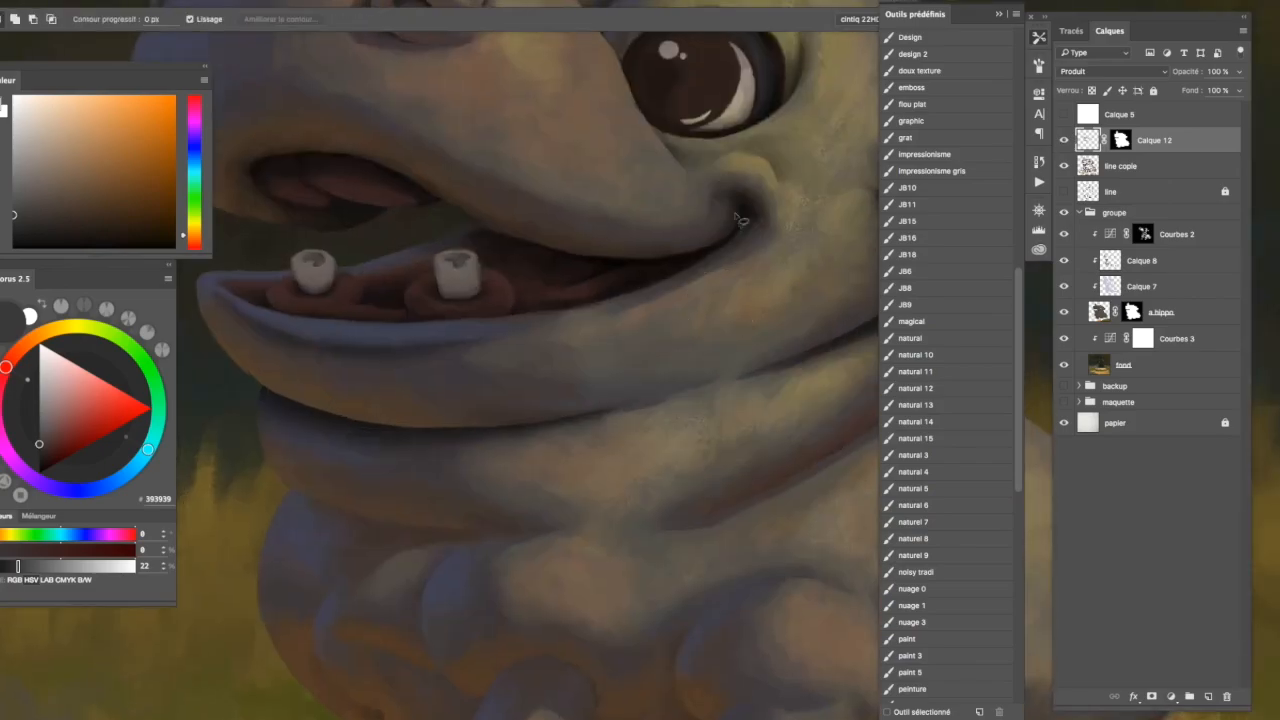
mouse_move(612, 247)
mouse_down()
mouse_move(735, 222)
mouse_move(737, 208)
mouse_up()
key(b)
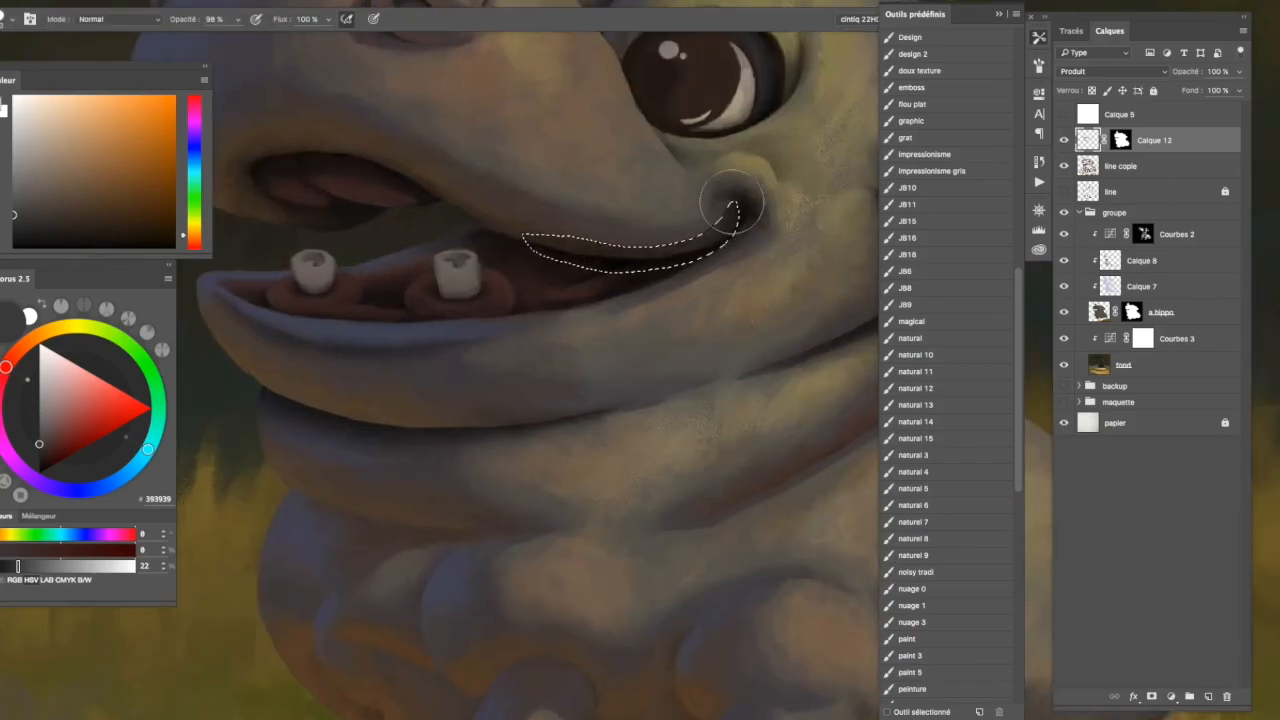
key(ctrl+d)
key(e)
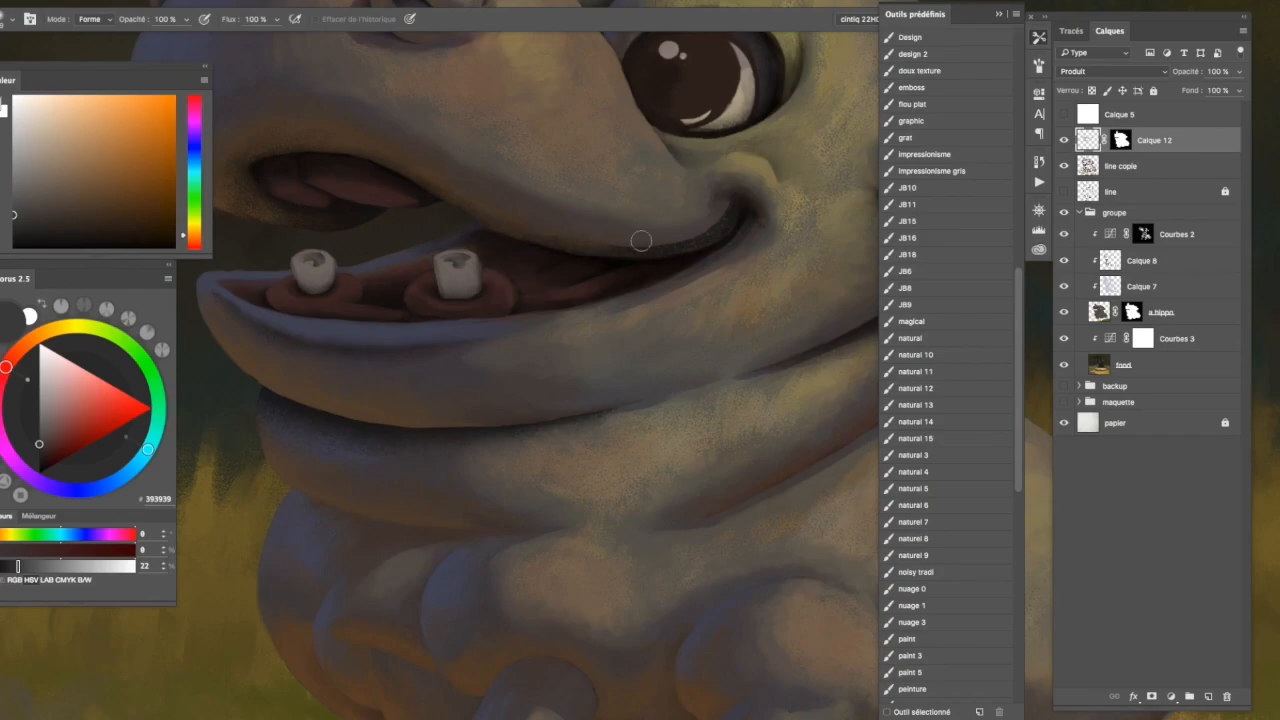
scroll(674, 251, down, 5)
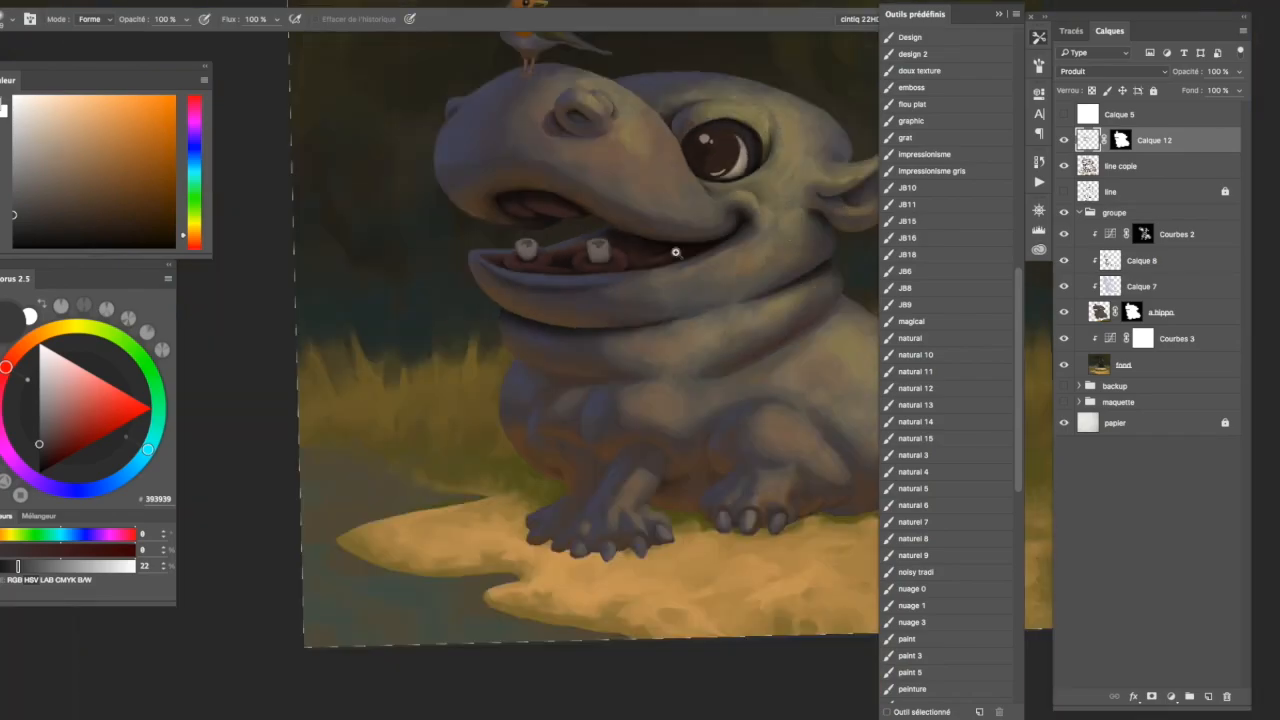
Blend the shadow at the corner of the smile with the Smudge tool at 47% strength.
scroll(663, 229, up, 8)
key(r)
scroll(767, 170, down, 4)
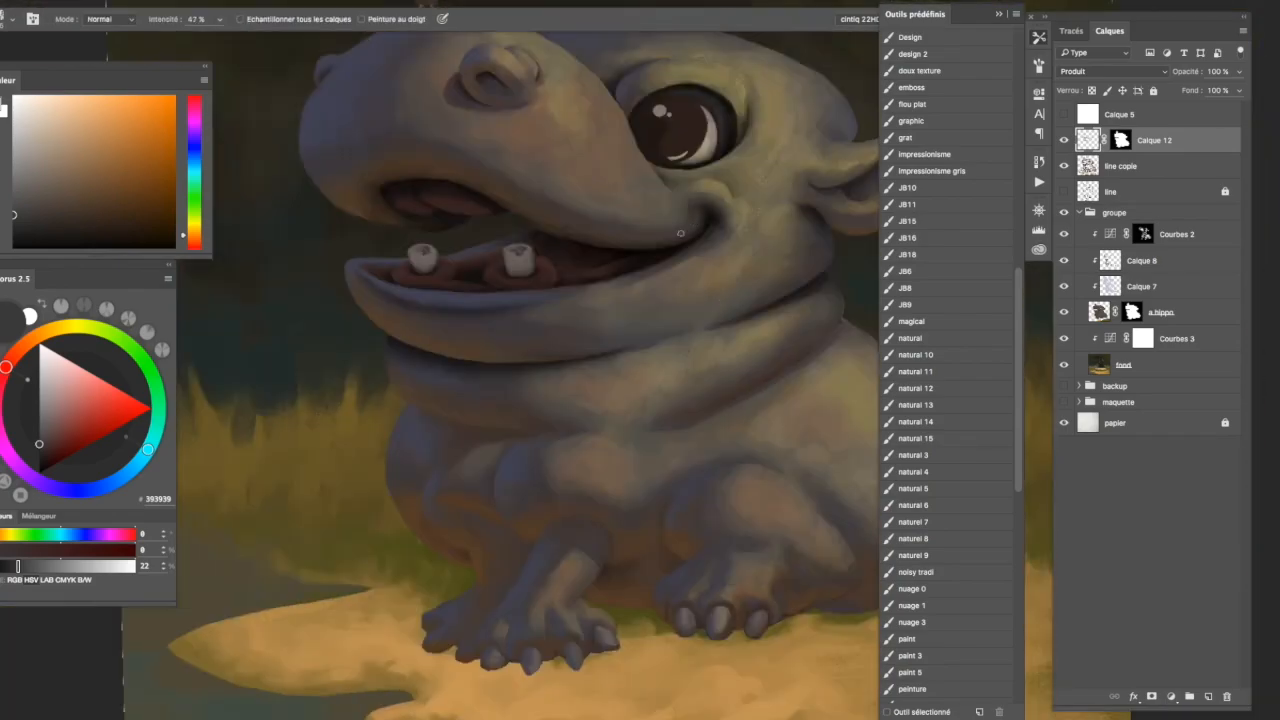
drag(782, 247, 697, 264)
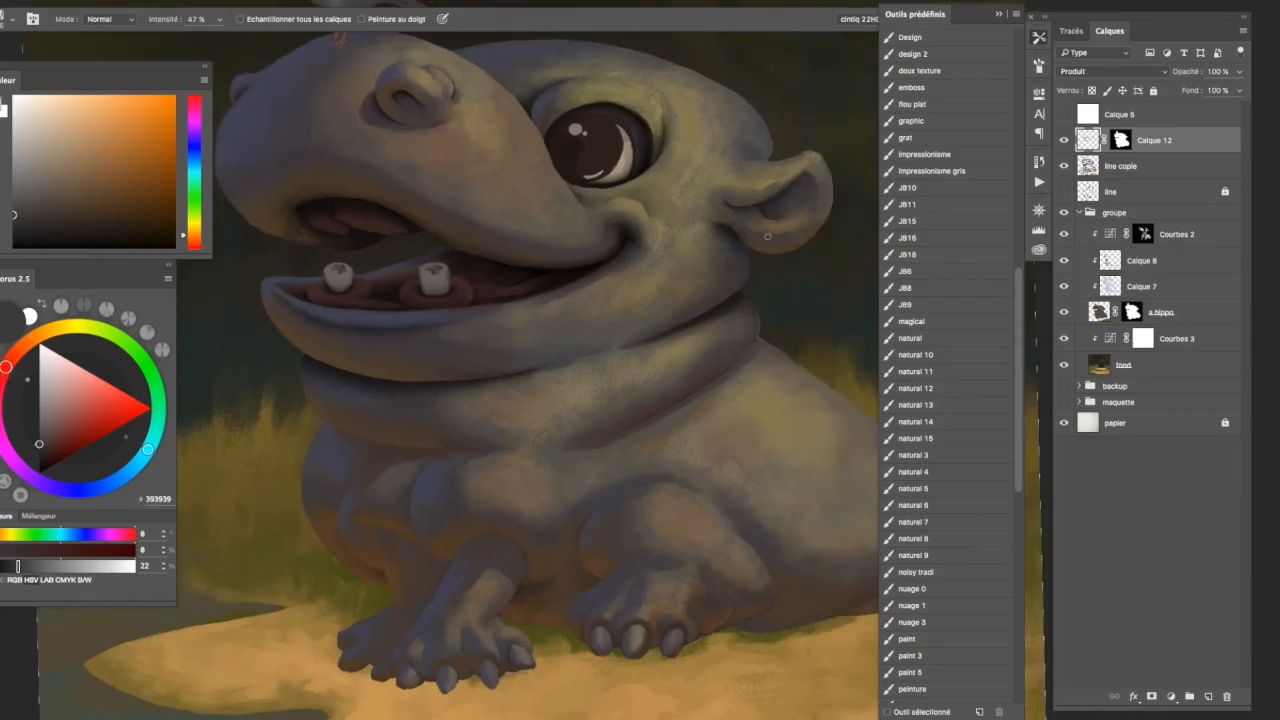
Select the area beneath the second neck fold, paint a shadow above the chest and partly erase it for a soft falloff.
scroll(600, 355, down, 1)
key(l)
scroll(533, 350, up, 5)
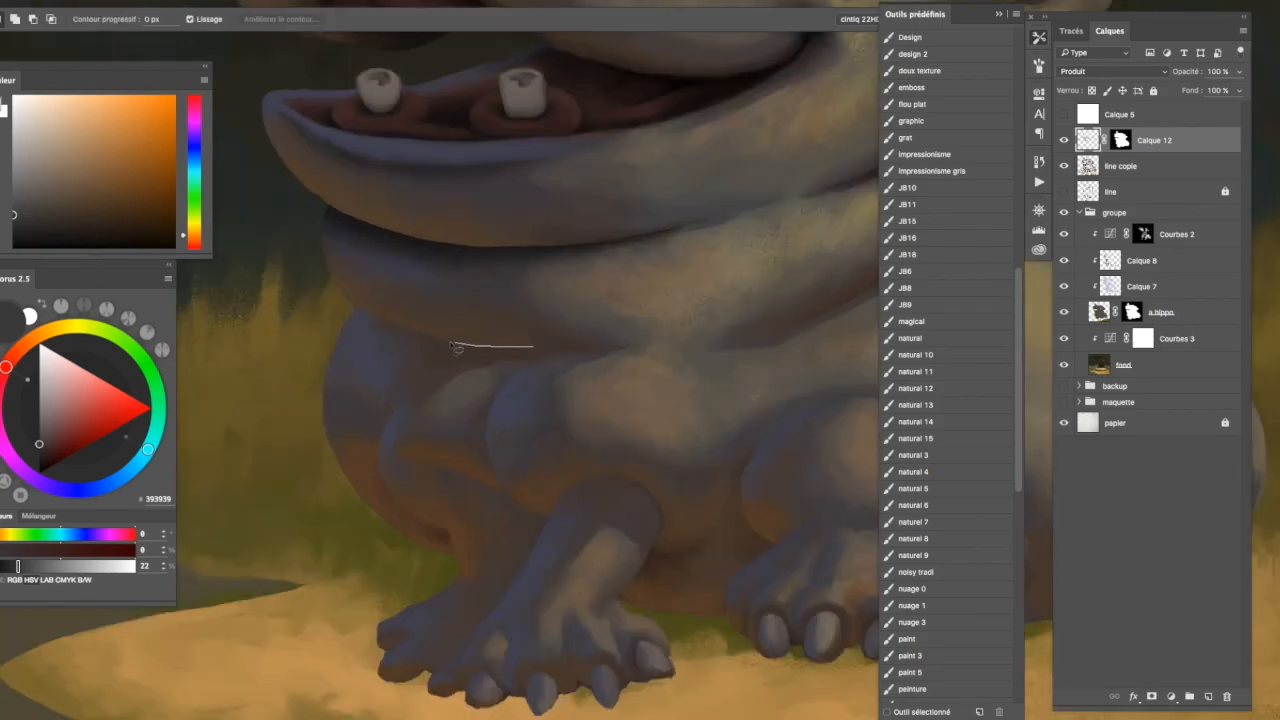
drag(381, 323, 482, 364)
drag(553, 347, 560, 347)
key(b)
mouse_move(357, 277)
mouse_down()
mouse_move(477, 309)
mouse_move(366, 334)
mouse_move(535, 330)
mouse_move(446, 329)
mouse_move(337, 354)
mouse_move(429, 331)
mouse_up()
key(e)
mouse_move(406, 406)
mouse_down()
mouse_move(346, 368)
mouse_move(526, 388)
mouse_move(504, 384)
mouse_move(657, 343)
mouse_move(343, 379)
mouse_move(475, 386)
mouse_move(365, 352)
mouse_move(415, 387)
mouse_up()
key(super+d)
Soften the inner end of the shadow under the second neck fold with a smaller eraser.
key(super+minus)
drag(595, 352, 608, 349)
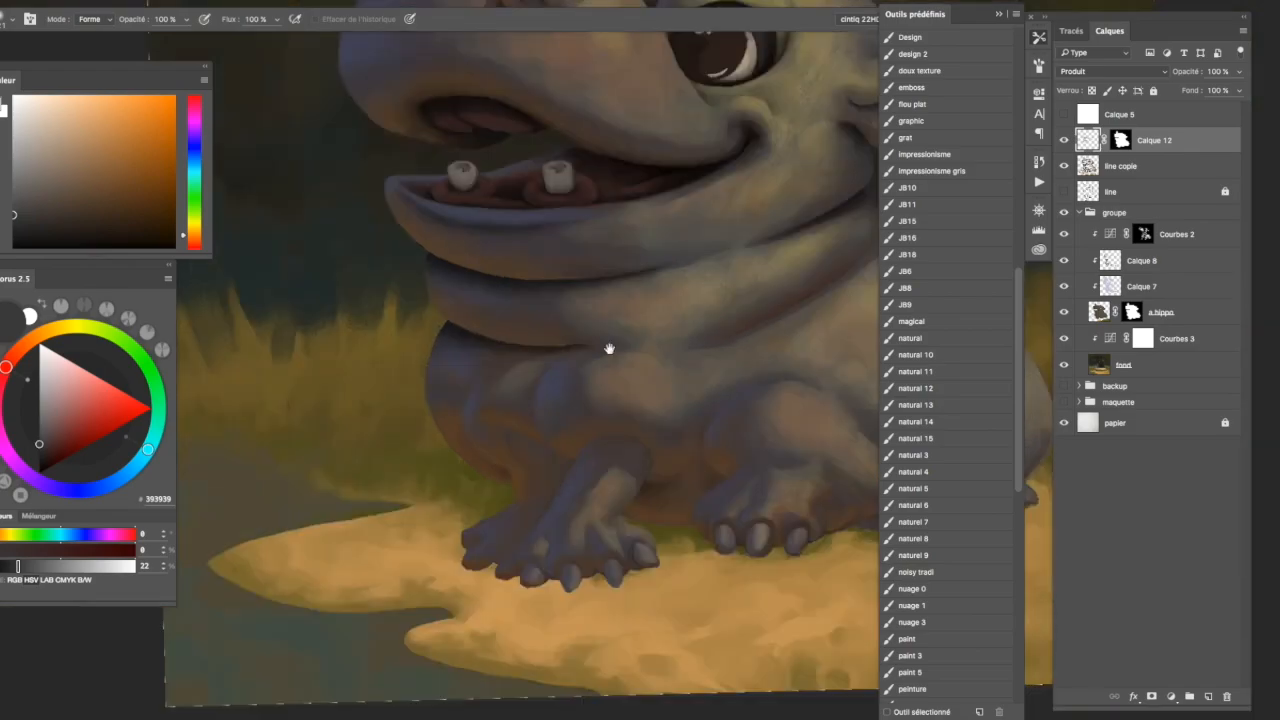
key(super+plus)
key(bracketleft)
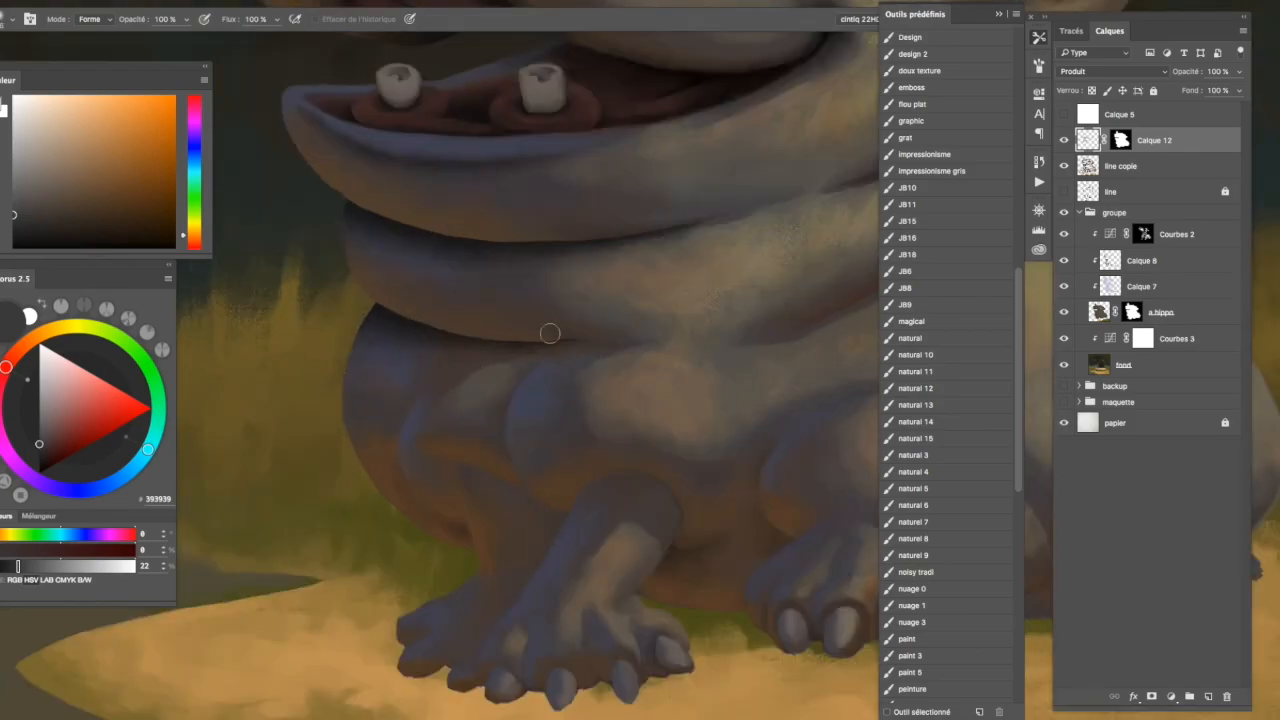
drag(550, 333, 524, 320)
Outline the recess beneath the chest and down behind the near front leg with a freehand selection.
key(l)
key(super+plus)
drag(540, 564, 540, 353)
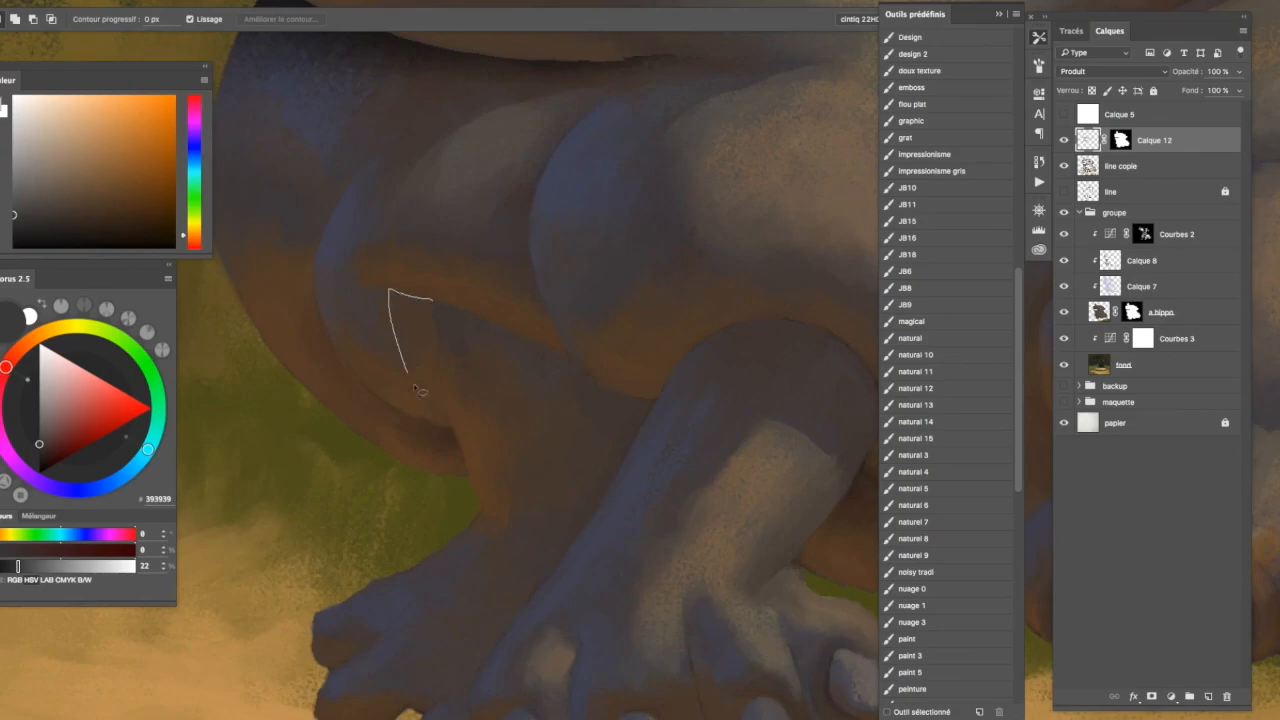
drag(447, 376, 440, 310)
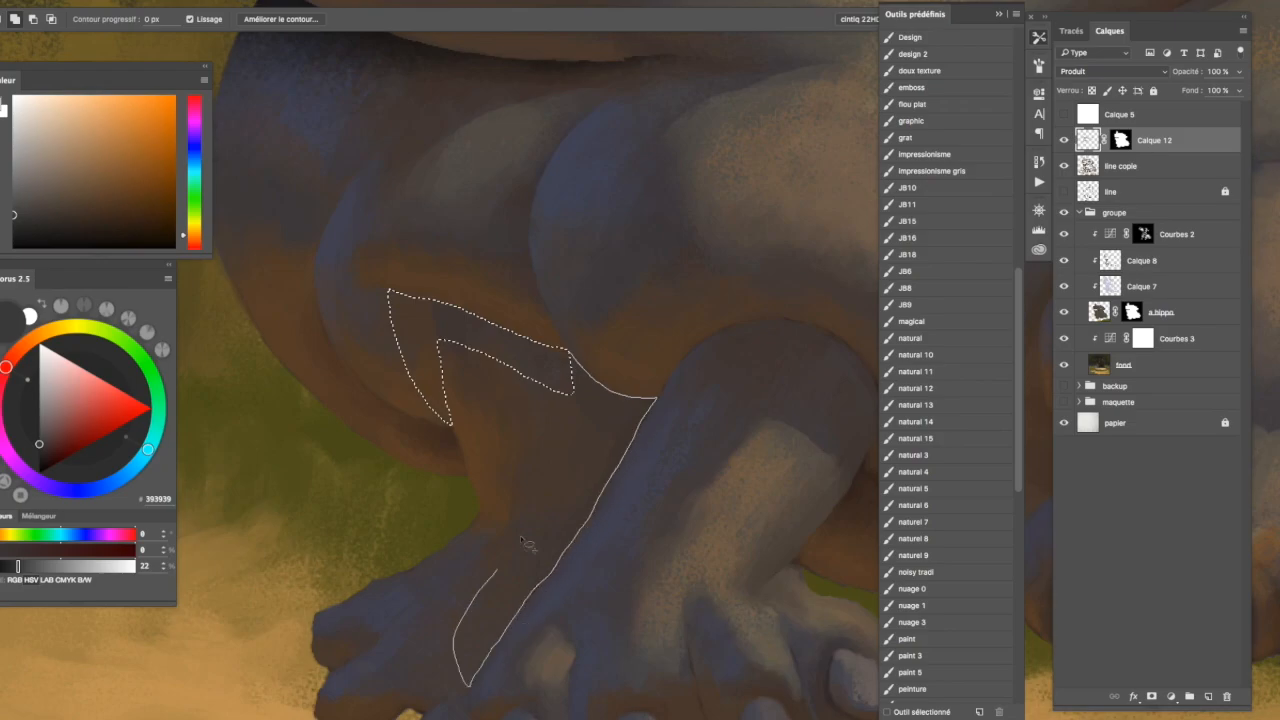
Paint a dark shadow within the selected recess under the chest and along the back edge of the near front leg.
key(b)
drag(650, 400, 495, 313)
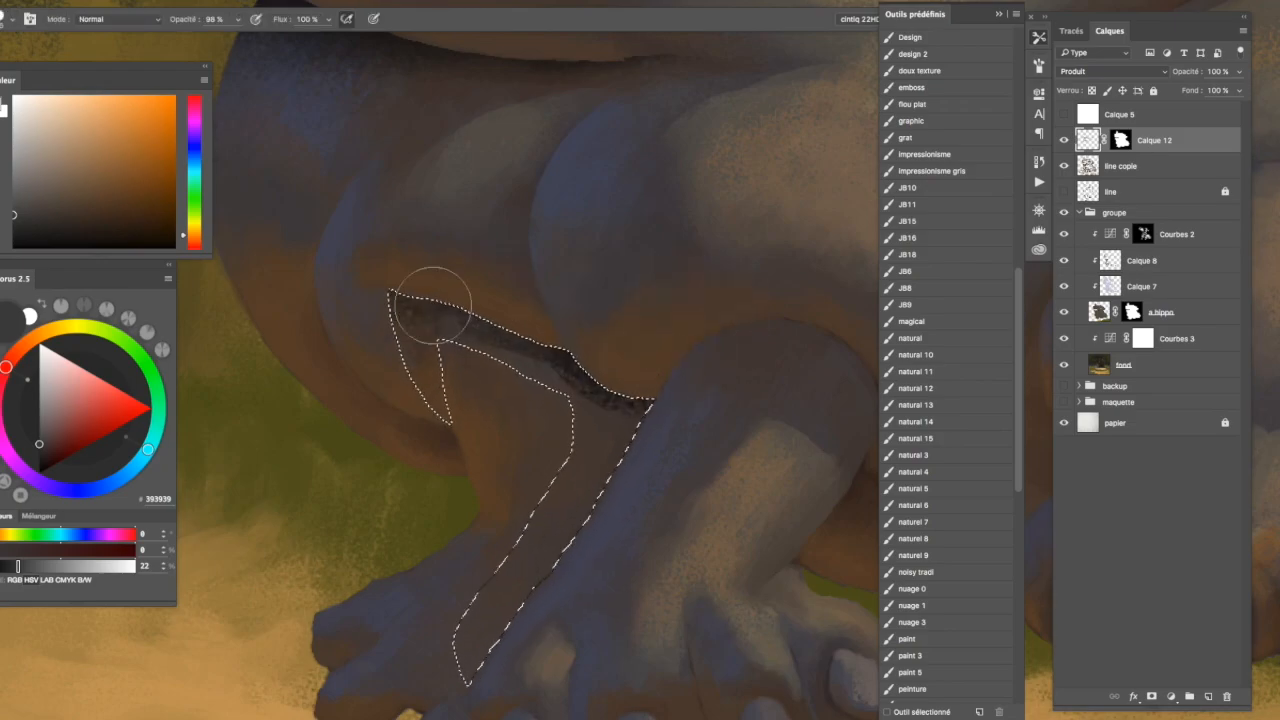
key(bracketright)
key(bracketright)
key(bracketright)
mouse_move(545, 365)
mouse_down()
mouse_move(462, 360)
mouse_move(586, 343)
mouse_move(655, 412)
mouse_up()
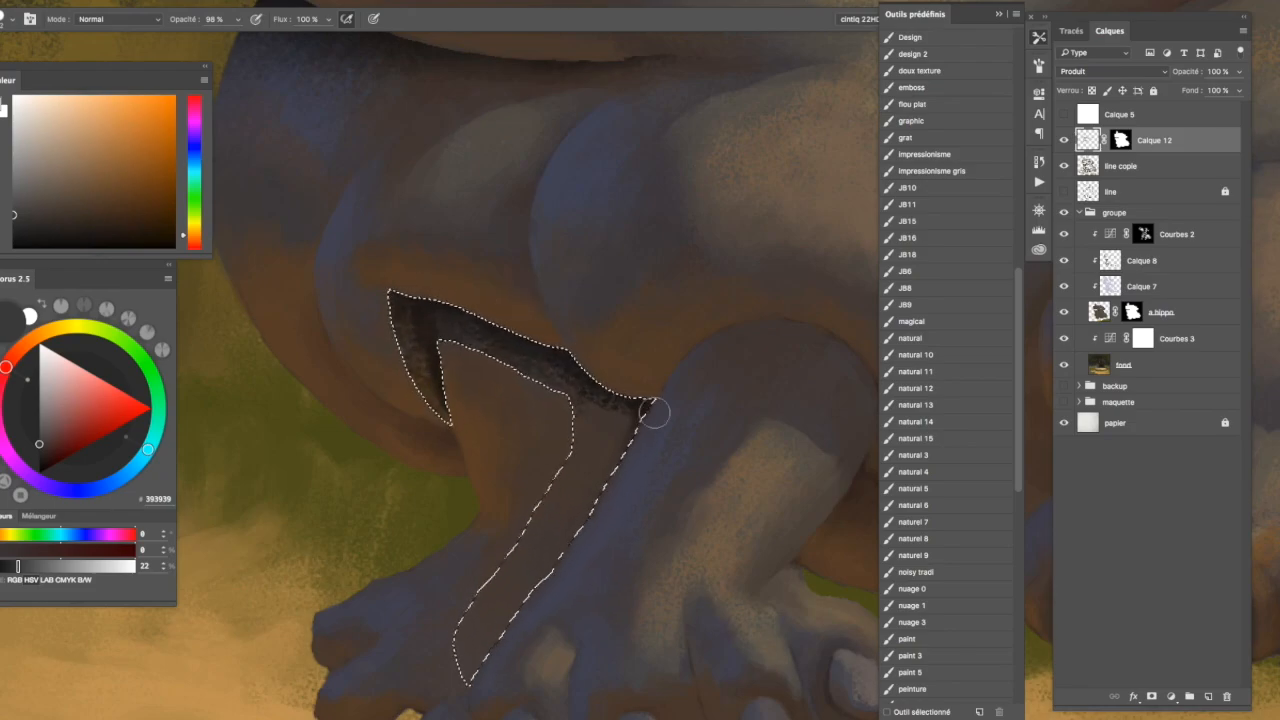
drag(529, 594, 598, 396)
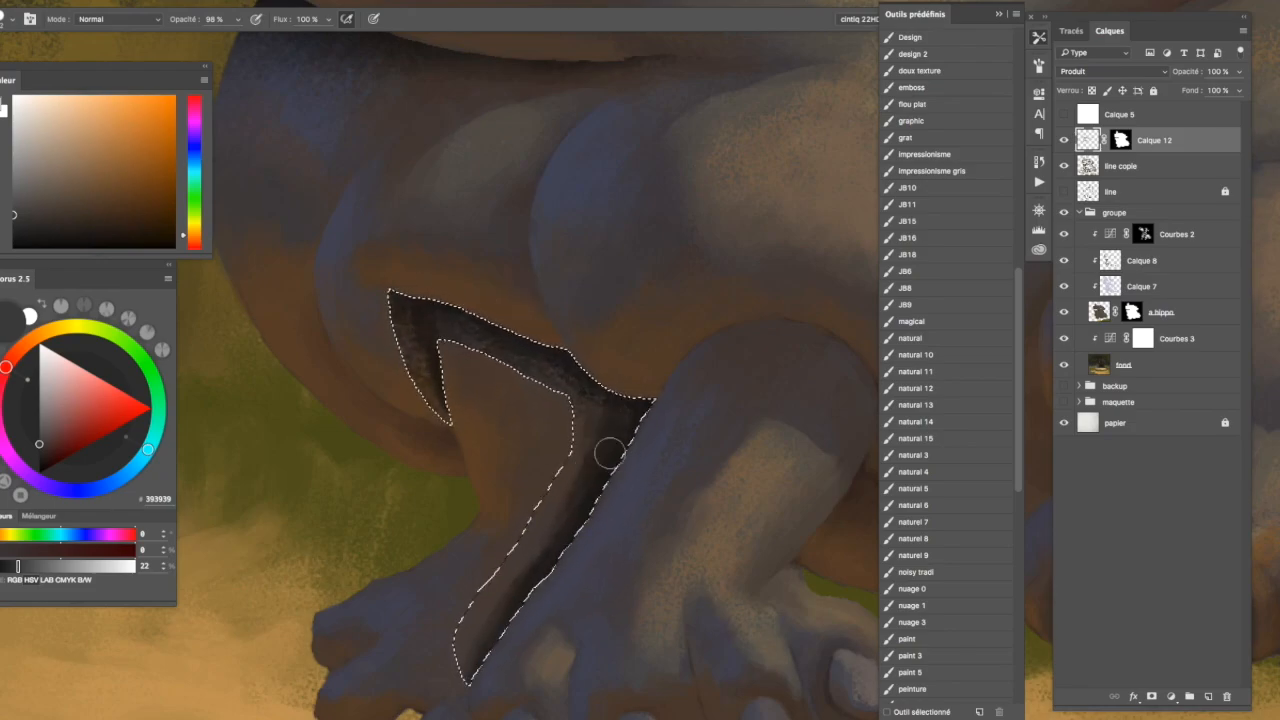
drag(471, 317, 585, 387)
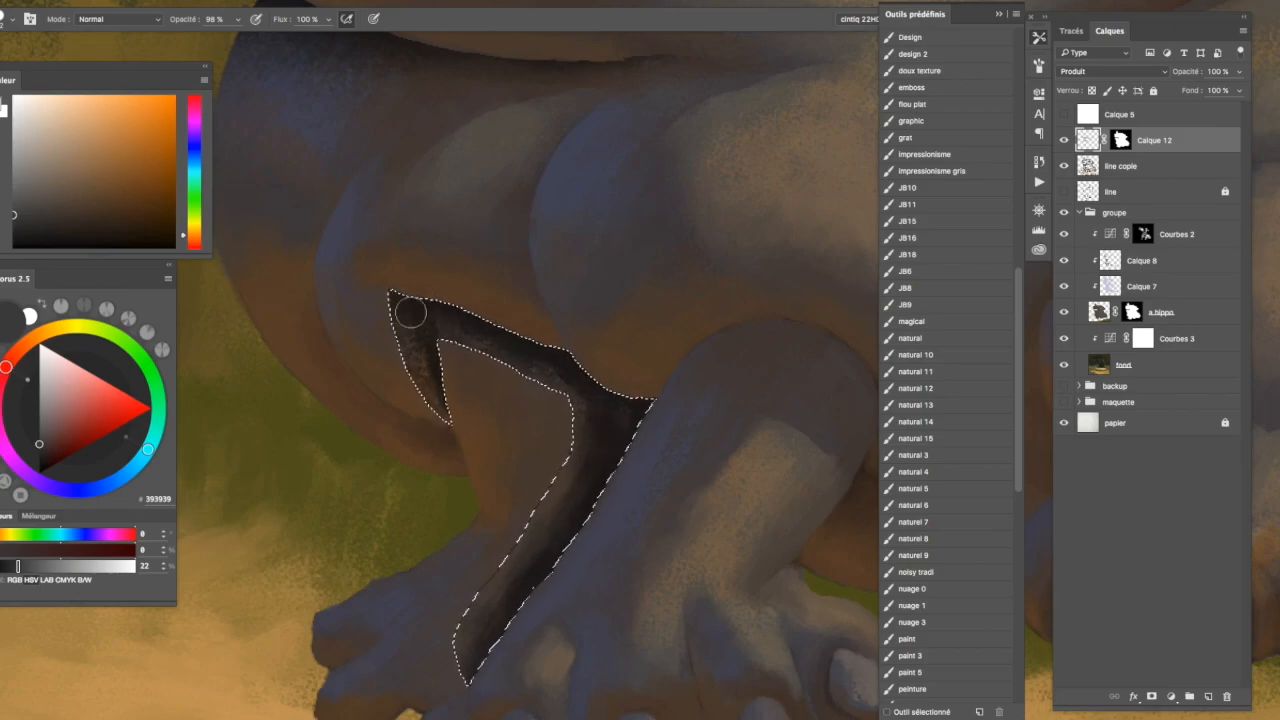
Erase part of the shadow inside the selected chest and leg recess so that it fades softly from its edges.
key(e)
drag(420, 310, 449, 459)
drag(590, 436, 462, 356)
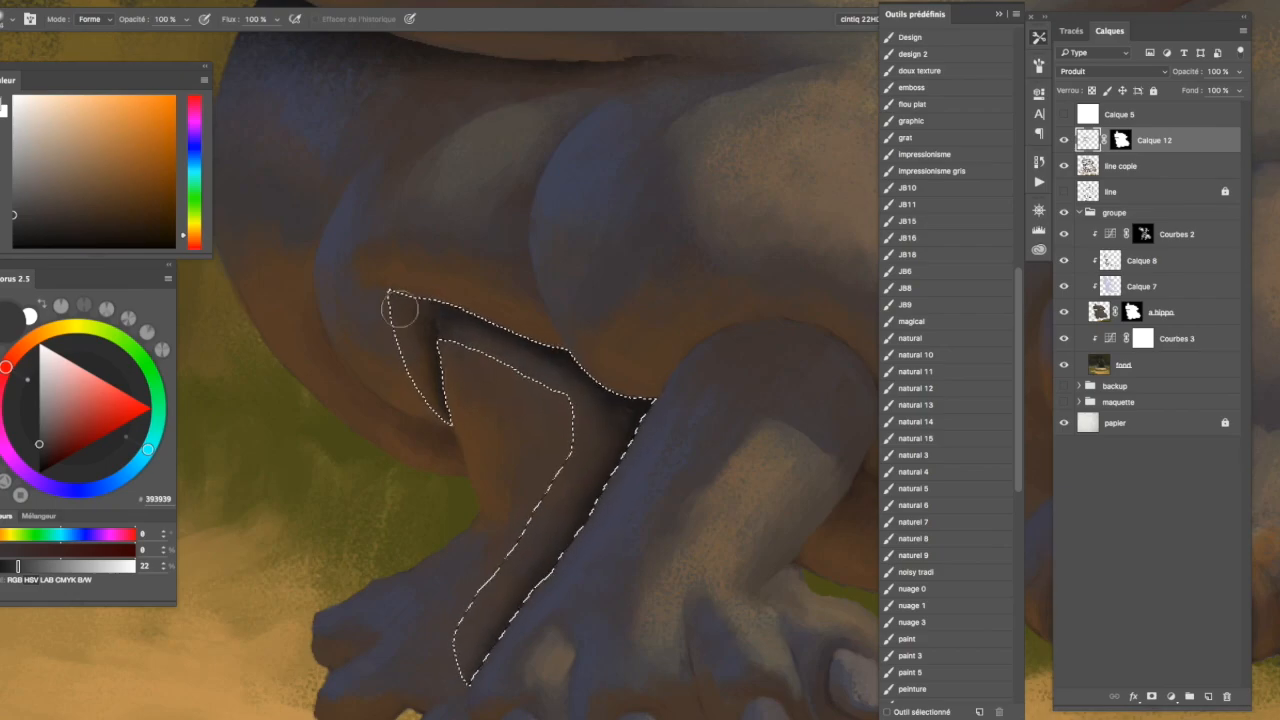
Clear the finished selection, outline the hollow in front of the far front leg's upper edge, and paint a dark shadow inside it.
key(super+d)
alt+click(595, 299)
super+click(555, 300)
alt+click(590, 275)
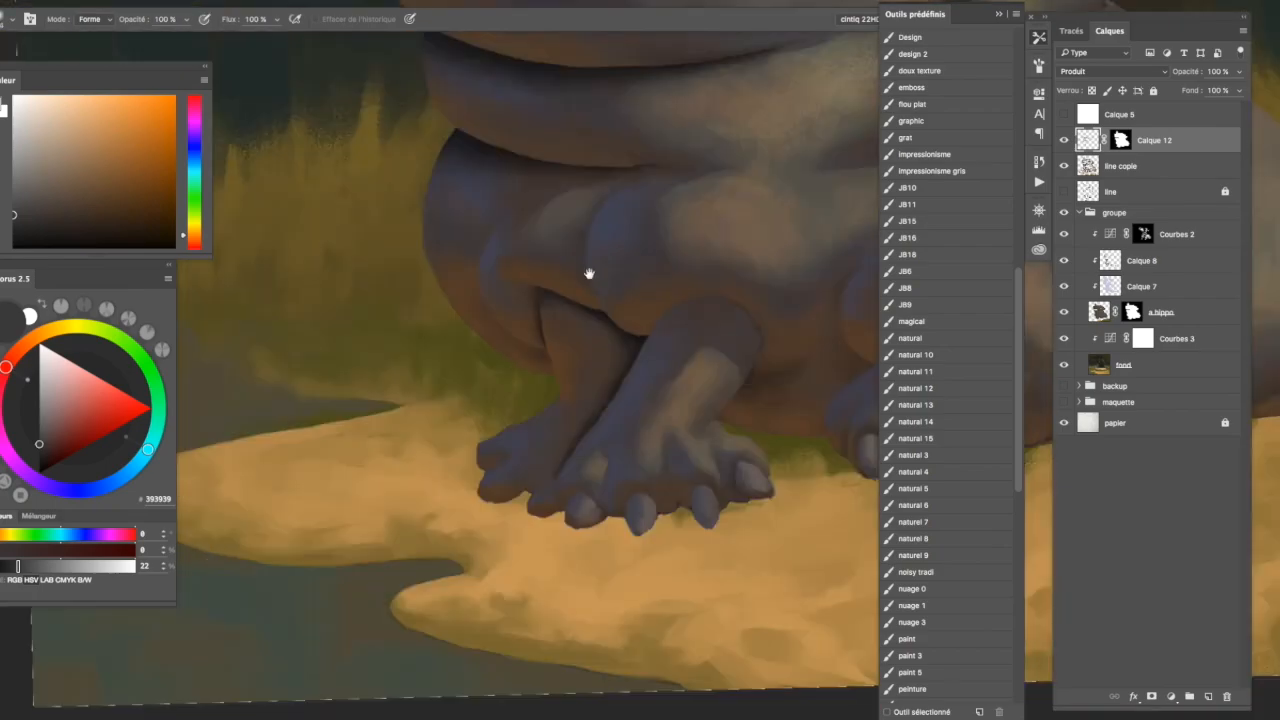
super+click(589, 273)
key(l)
key(b)
mouse_move(430, 295)
mouse_down()
mouse_move(417, 342)
mouse_move(380, 366)
mouse_up()
Erase the outer part of the shadow in front of the far front leg so it fades, and deselect.
key(e)
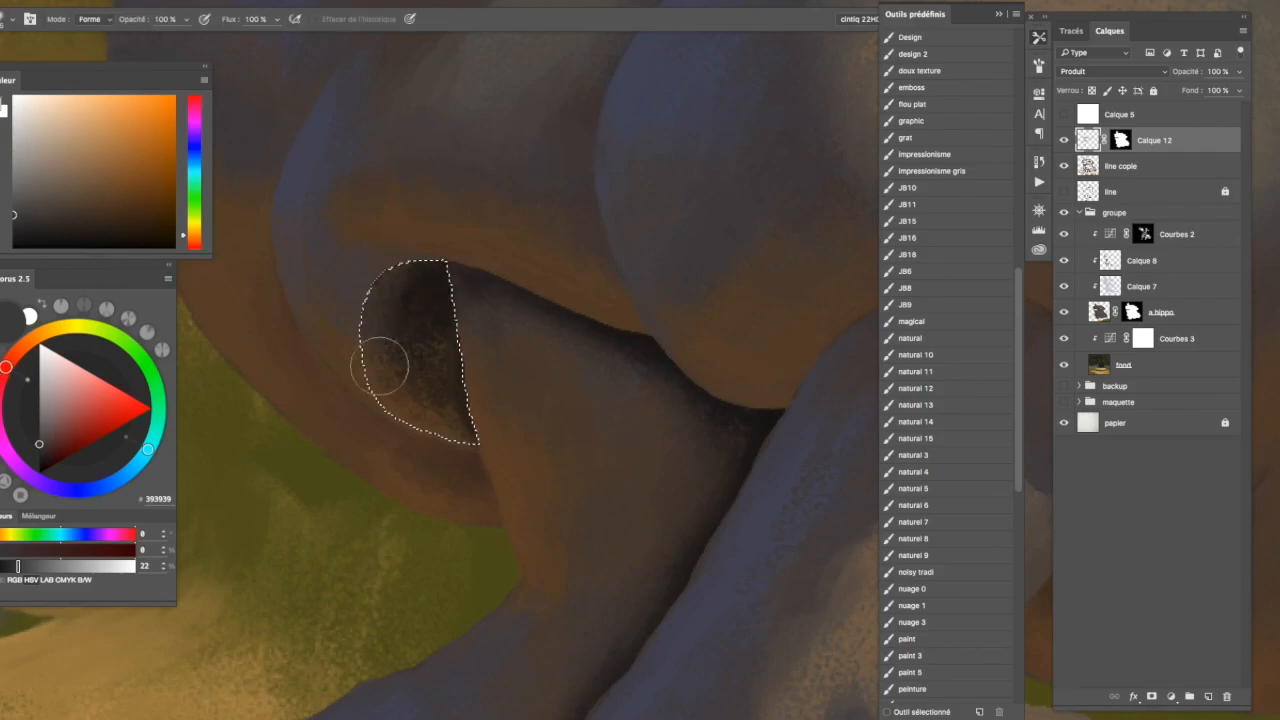
mouse_move(444, 420)
mouse_down()
mouse_move(386, 314)
mouse_move(400, 251)
mouse_up()
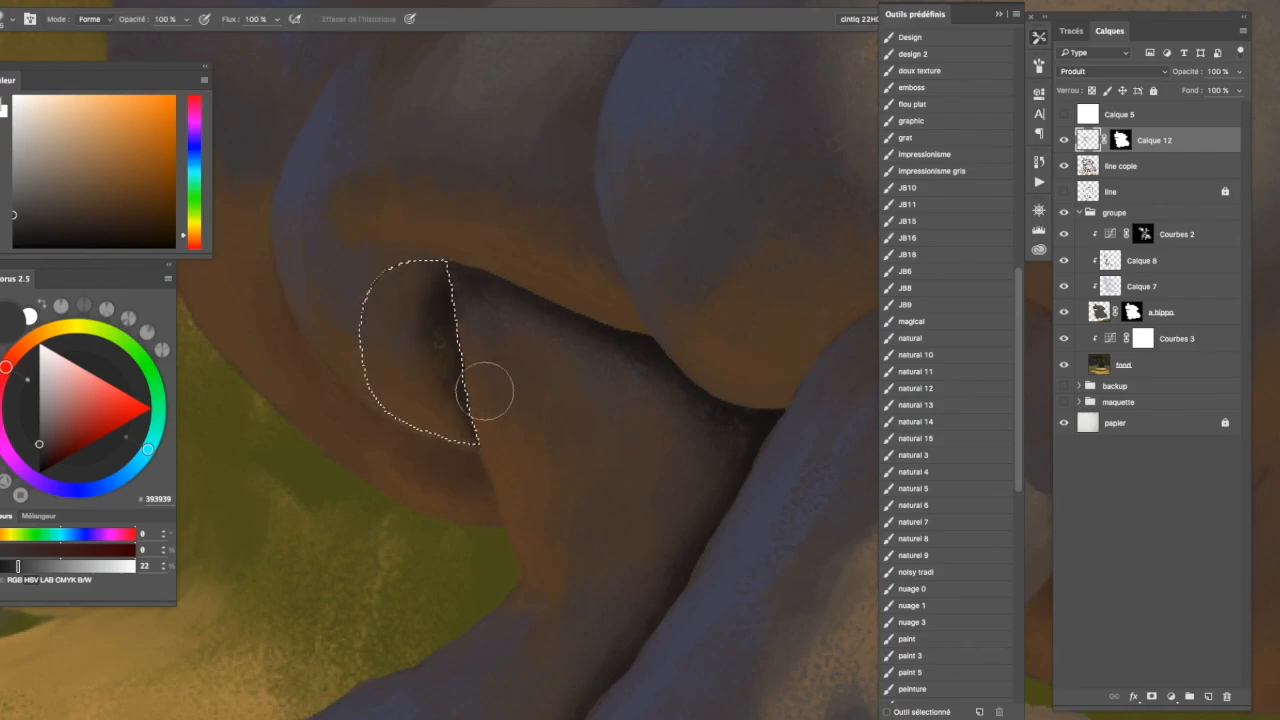
key(super+d)
Select the upper end of the hollow in front of the far leg, deepen its shadow and soften the outer side.
key(bracketleft)
key(super+minus)
key(super+minus)
key(super+minus)
key(super+plus)
key(super+plus)
key(super+plus)
key(l)
key(b)
mouse_move(466, 327)
mouse_down()
mouse_move(465, 285)
mouse_move(412, 297)
mouse_move(465, 285)
mouse_move(424, 243)
mouse_up()
key(e)
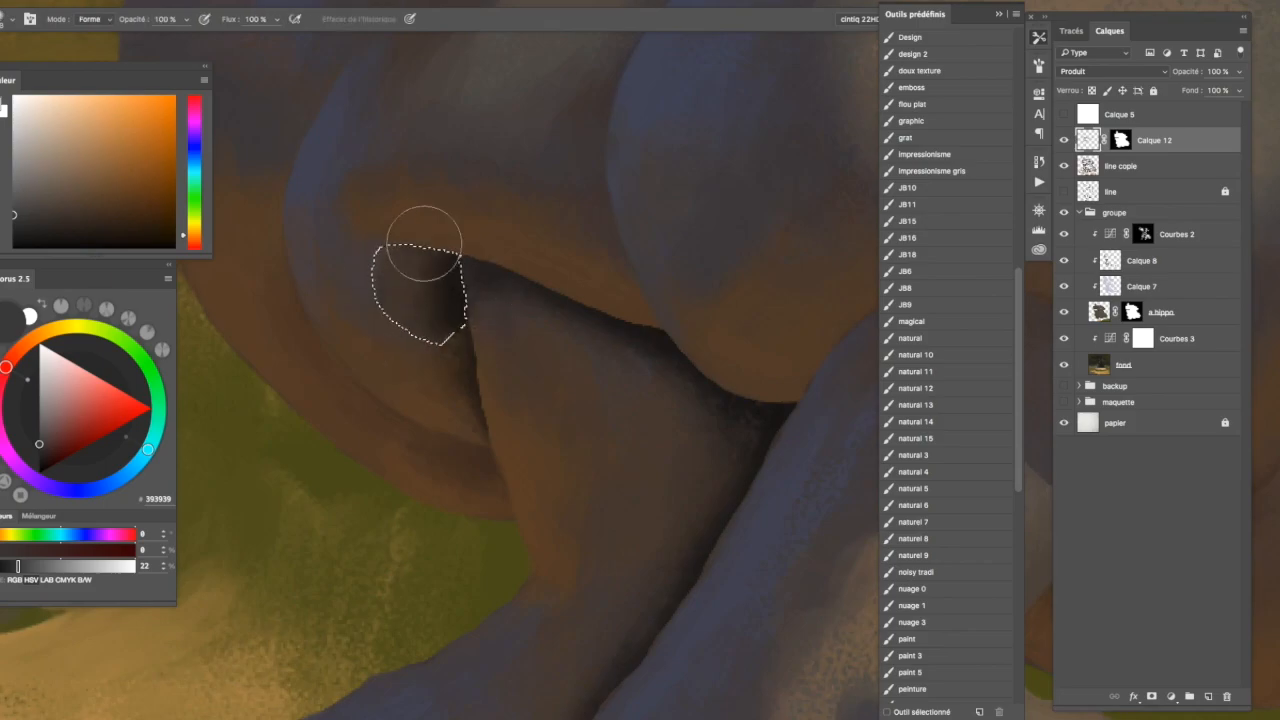
key(super+d)
Compare the painting with the contact shadow layer hidden and shown.
key(super+minus)
key(super+minus)
key(super+minus)
click(1063, 140)
click(1063, 140)
Select a narrow area along the far front leg's outer edge, paint a shadow in it and erase the outer side to fade.
key(super+plus)
key(super+plus)
key(l)
drag(511, 436, 486, 338)
key(b)
key(e)
mouse_move(514, 380)
mouse_down()
mouse_move(475, 365)
mouse_move(490, 441)
mouse_move(466, 420)
mouse_up()
key(super+d)
Select the crease under the small chest fold in front of the far leg, darken it and soften the shadow's edge.
drag(648, 296, 659, 262)
key(l)
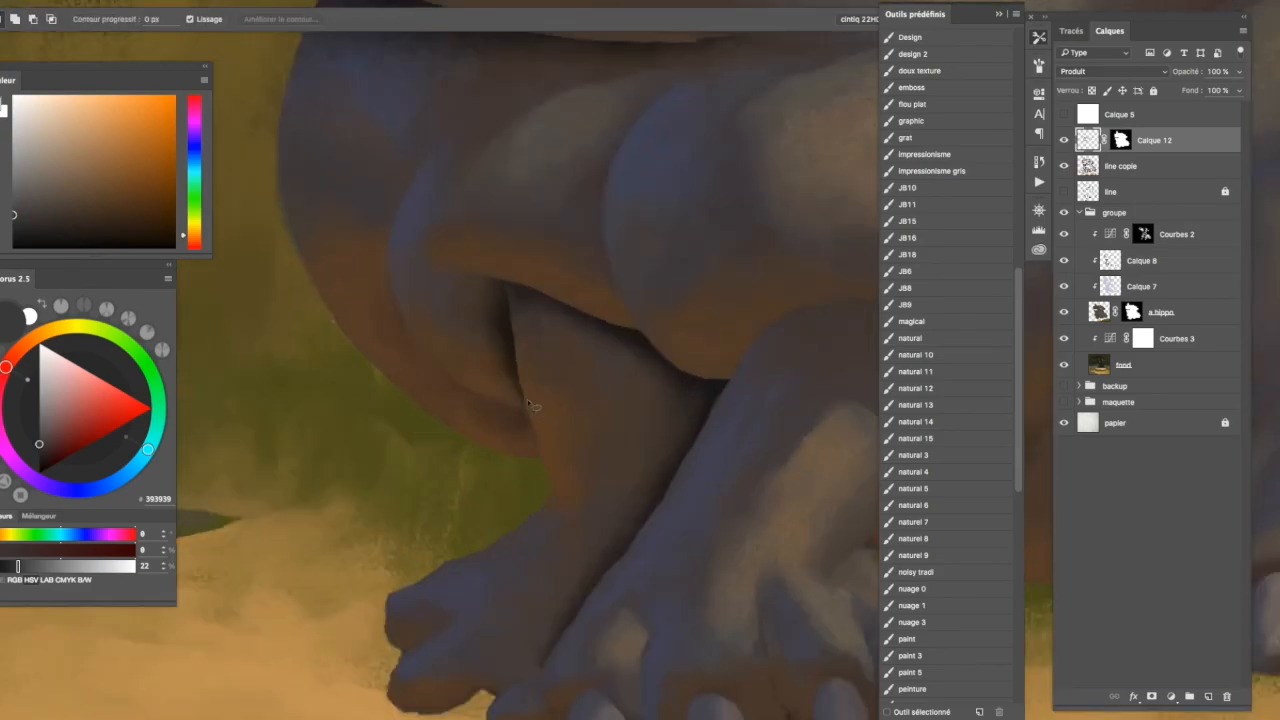
drag(533, 415, 536, 420)
key(b)
mouse_move(530, 425)
mouse_down()
mouse_move(455, 370)
mouse_move(514, 423)
mouse_move(548, 433)
mouse_move(409, 406)
mouse_move(537, 469)
mouse_move(476, 440)
mouse_move(546, 420)
mouse_move(486, 457)
mouse_move(417, 400)
mouse_up()
key(e)
key(b)
key(e)
drag(523, 363, 571, 362)
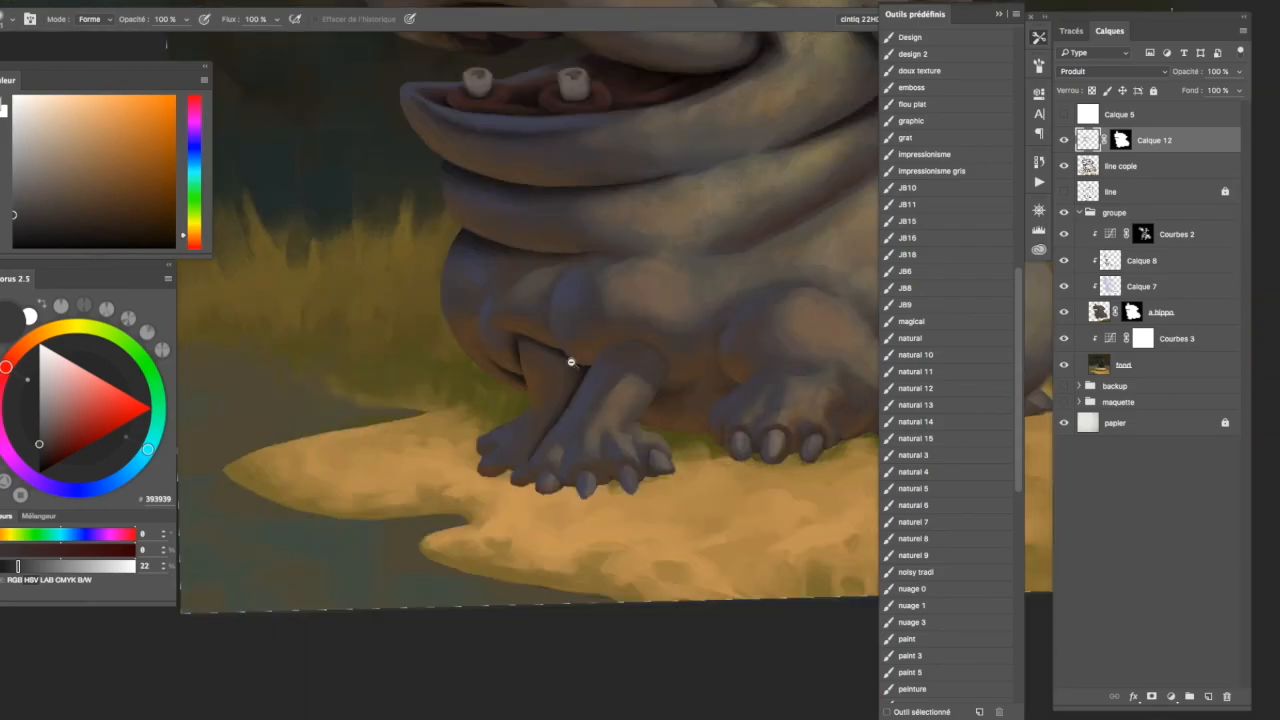
Select a thin crescent along the front edge of the near shoulder bulge, paint a dark shadow in it and fade its outer side.
alt+super+click(571, 362)
drag(687, 336, 628, 398)
drag(549, 346, 600, 352)
key(l)
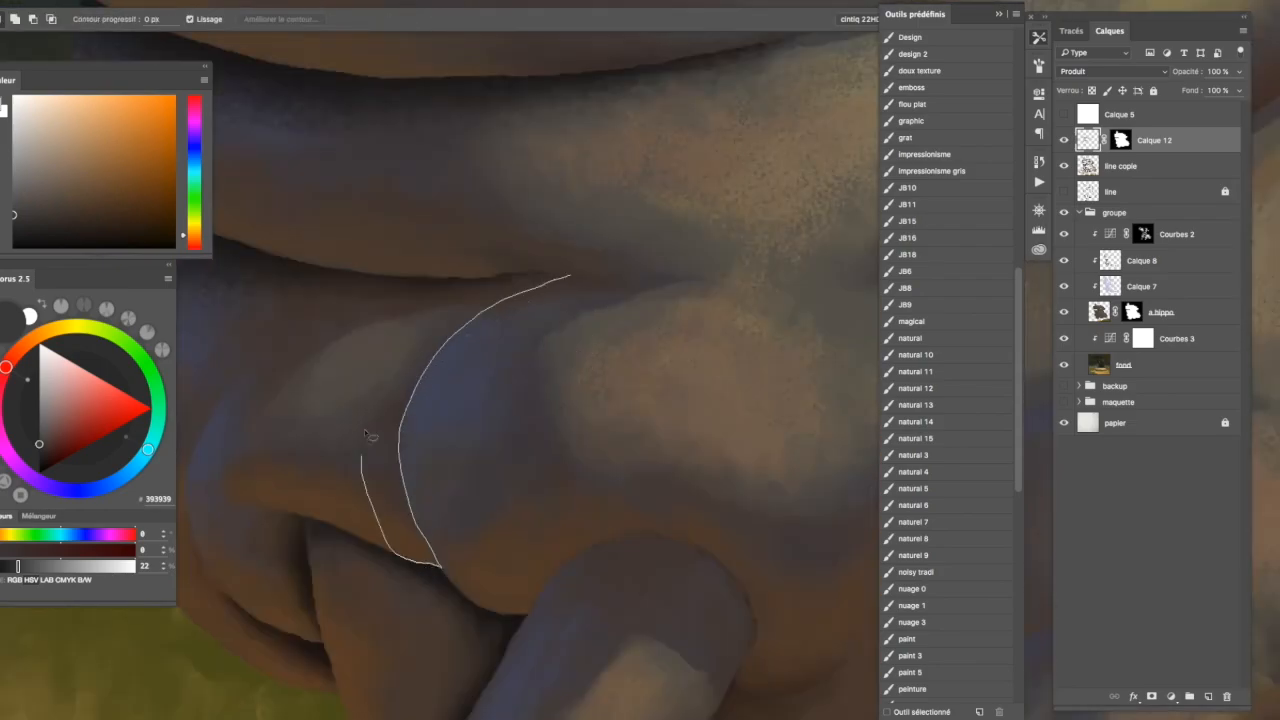
drag(548, 279, 566, 276)
key(b)
mouse_move(420, 383)
mouse_down()
mouse_move(410, 520)
mouse_move(409, 429)
mouse_move(380, 466)
mouse_move(532, 325)
mouse_up()
key(e)
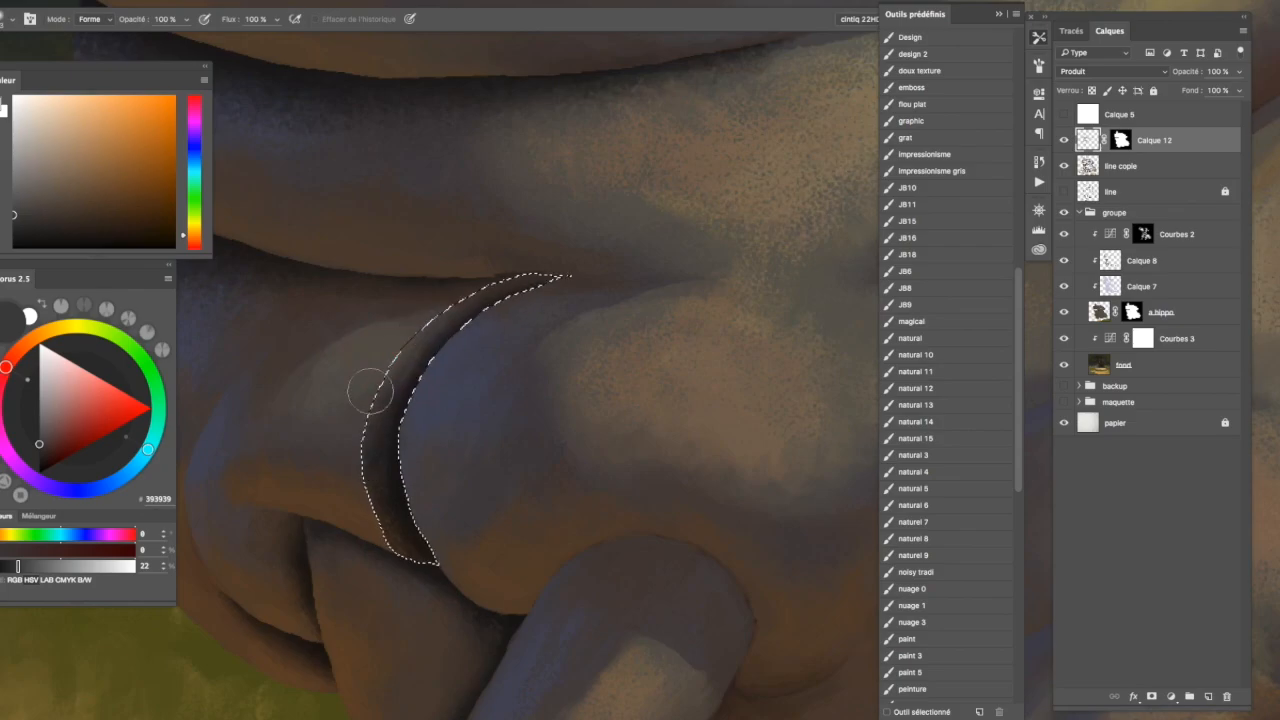
key(super+d)
Step back to recover the crescent selection along the front of the near shoulder and widen it toward the chest.
scroll(601, 300, down, 3)
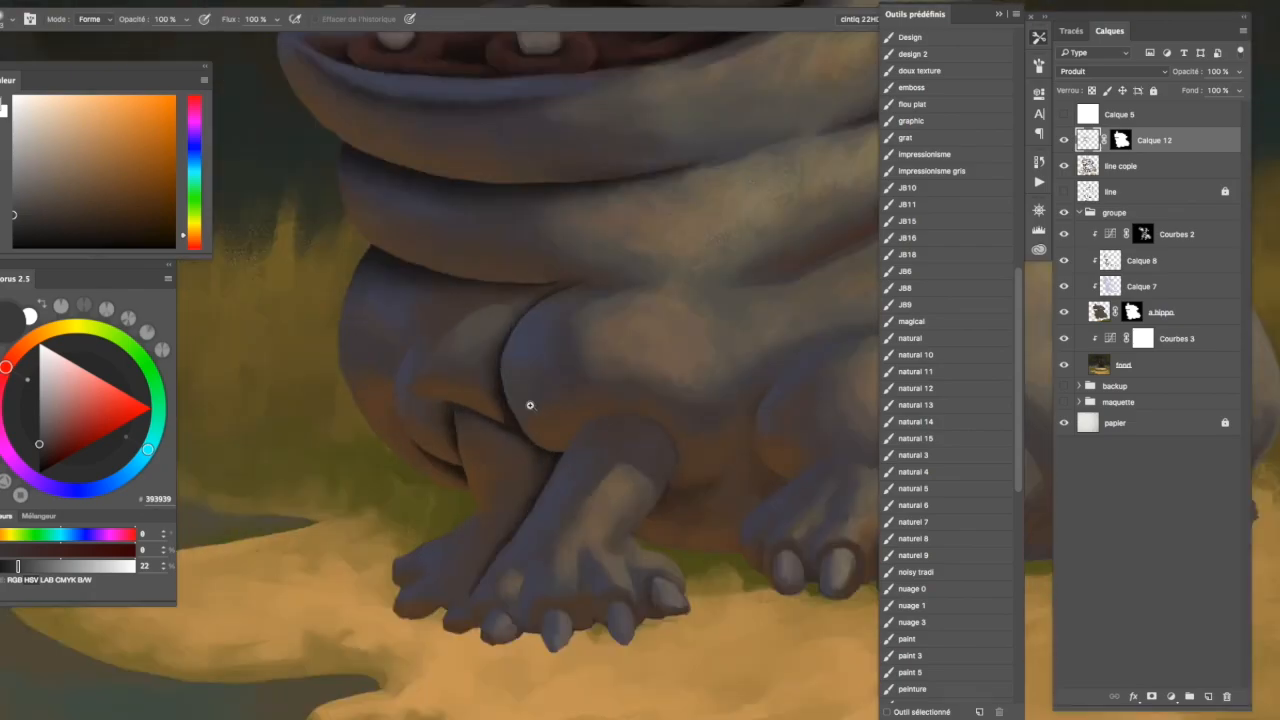
scroll(529, 406, up, 3)
key(l)
mouse_move(471, 330)
mouse_down()
mouse_move(478, 385)
mouse_move(480, 336)
mouse_up()
drag(497, 225, 397, 384)
drag(457, 436, 480, 439)
key(b)
key(super+alt+z)
key(super+alt+z)
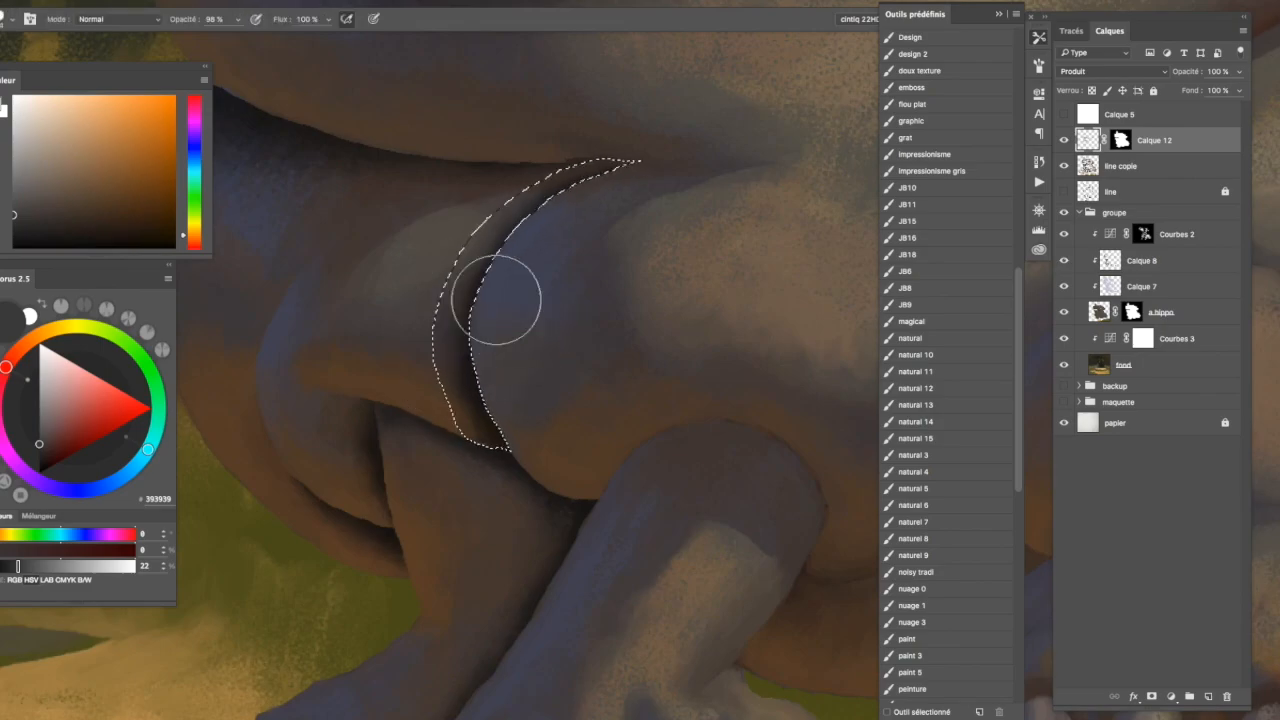
key(l)
drag(485, 222, 410, 408)
drag(465, 440, 486, 329)
Paint a broader shadow in the widened shoulder selection, erase its chest side to fade it, and deselect.
key(b)
mouse_move(446, 394)
mouse_down()
mouse_move(489, 323)
mouse_move(440, 371)
mouse_move(482, 357)
mouse_move(520, 377)
mouse_move(520, 394)
mouse_move(480, 286)
mouse_up()
key(e)
drag(431, 352, 441, 357)
mouse_move(500, 480)
mouse_down()
mouse_move(460, 237)
mouse_move(496, 225)
mouse_up()
key(super+d)
Outline the underside of the small chest fold beside the far front leg, paint its shadow and soften it with the eraser.
mouse_move(580, 331)
mouse_down()
mouse_move(566, 330)
mouse_move(590, 330)
mouse_up()
mouse_move(515, 350)
mouse_down()
mouse_move(550, 350)
mouse_move(425, 360)
mouse_up()
key(l)
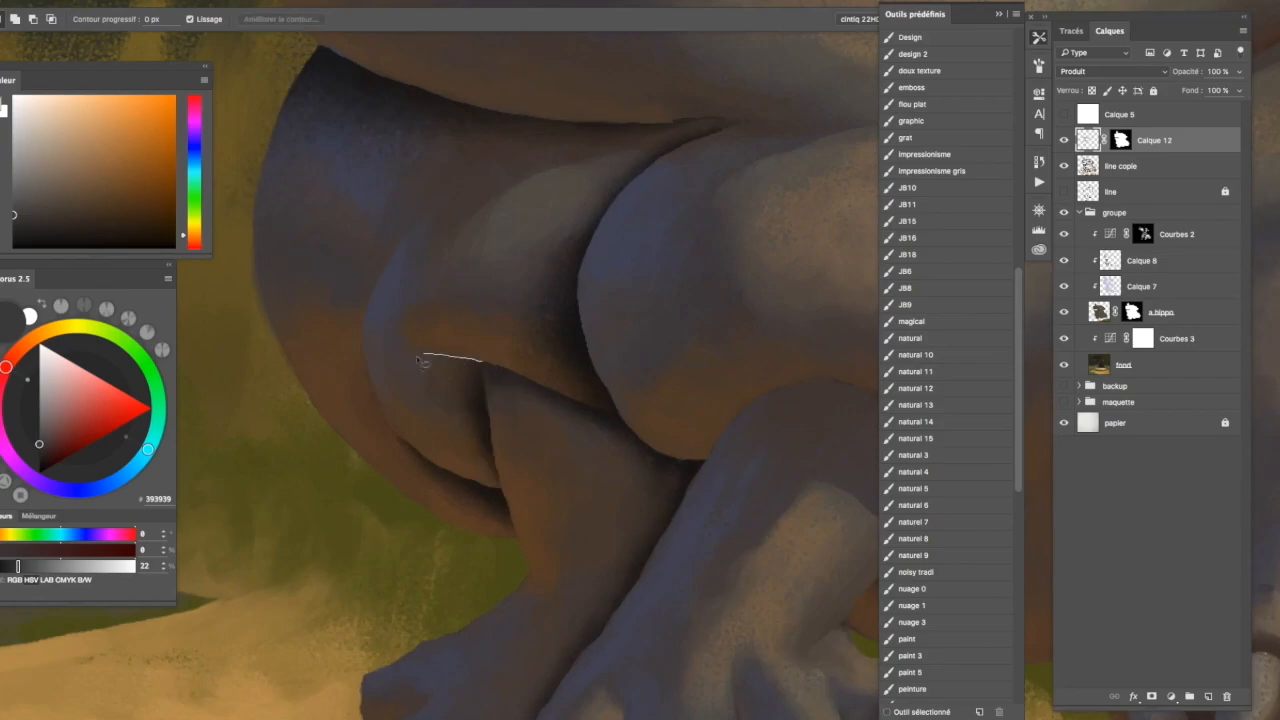
drag(507, 496, 483, 360)
key(b)
mouse_move(500, 406)
mouse_down()
mouse_move(443, 409)
mouse_move(500, 401)
mouse_up()
key(e)
mouse_move(434, 443)
mouse_down()
mouse_move(417, 406)
mouse_move(480, 491)
mouse_up()
mouse_move(418, 403)
mouse_down()
mouse_move(360, 403)
mouse_move(482, 403)
mouse_up()
Select the crescent outside the small chest fold, widen it toward the body's outline and paint a dark shadow inside.
key(l)
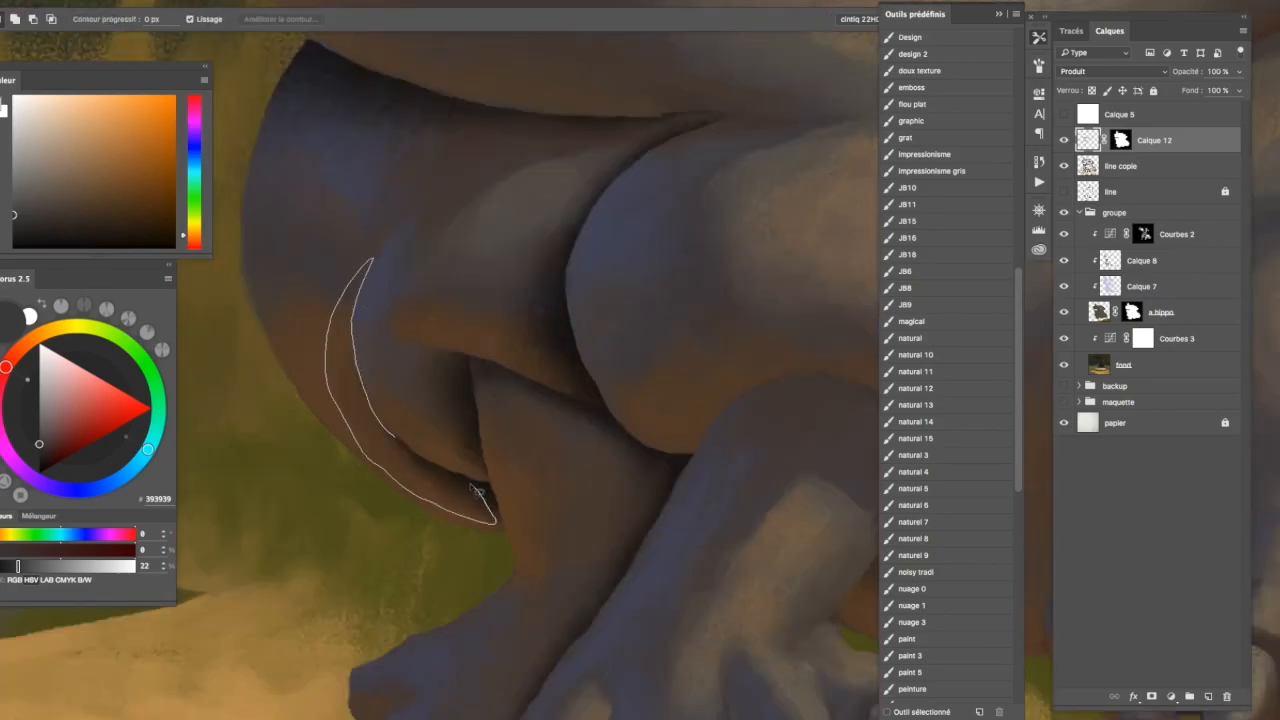
drag(405, 447, 375, 407)
key(b)
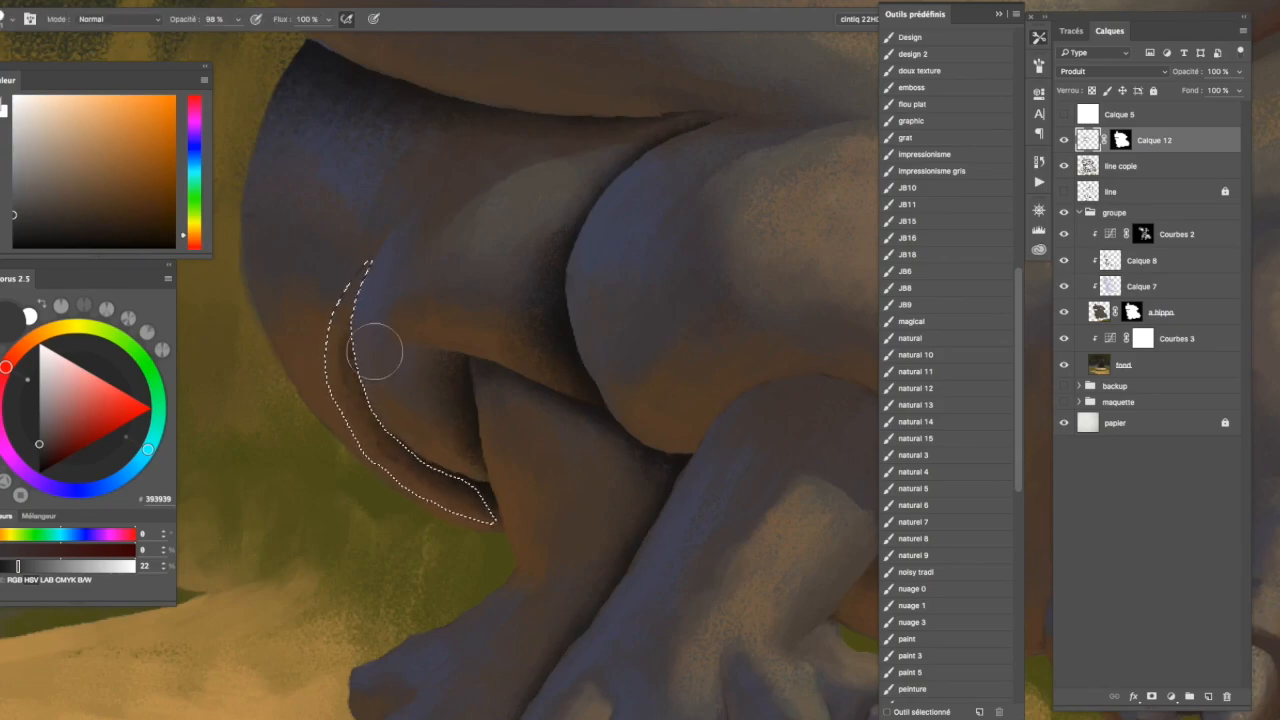
key(l)
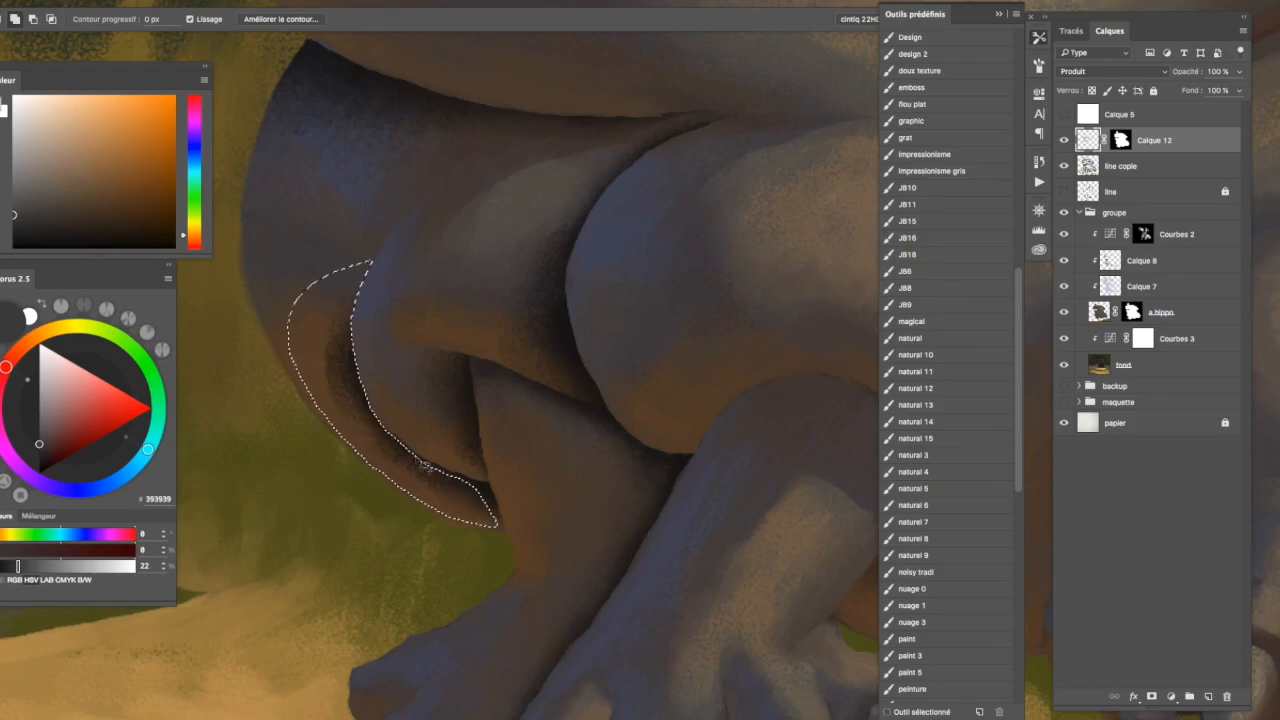
key(b)
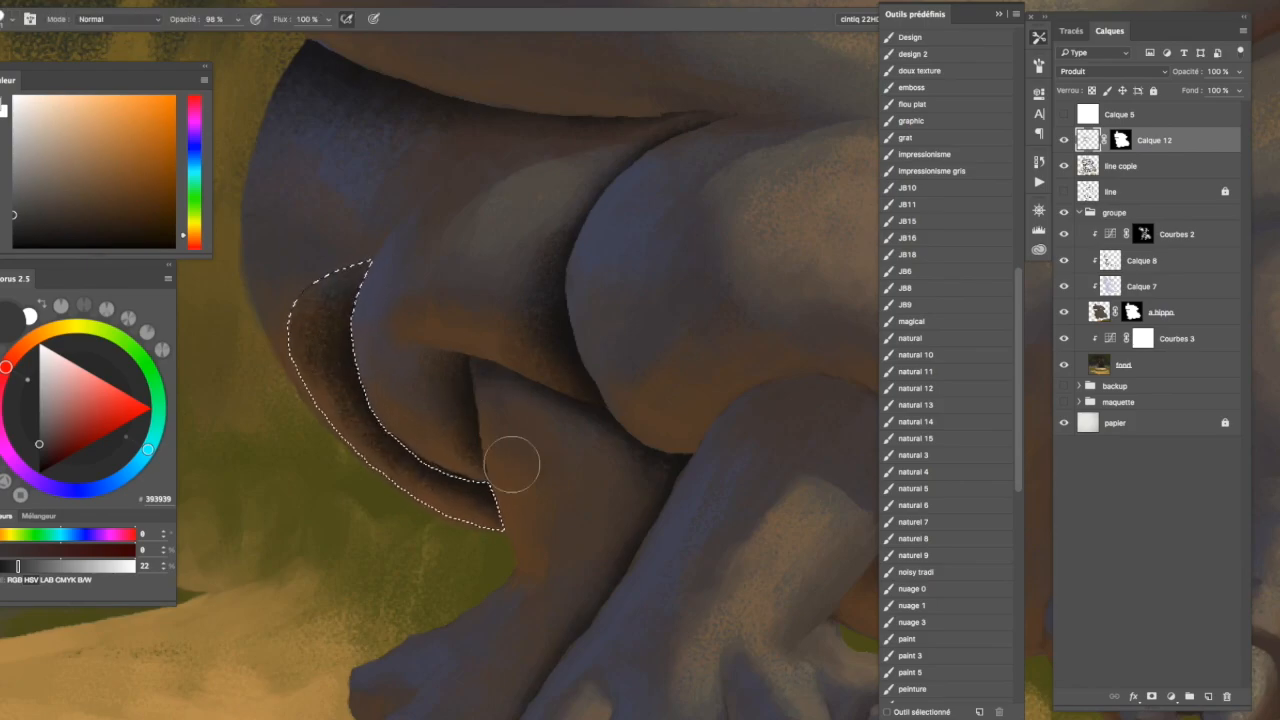
Erase the outer side of the crescent shadow around the small chest fold so it fades toward the body's outline.
key(e)
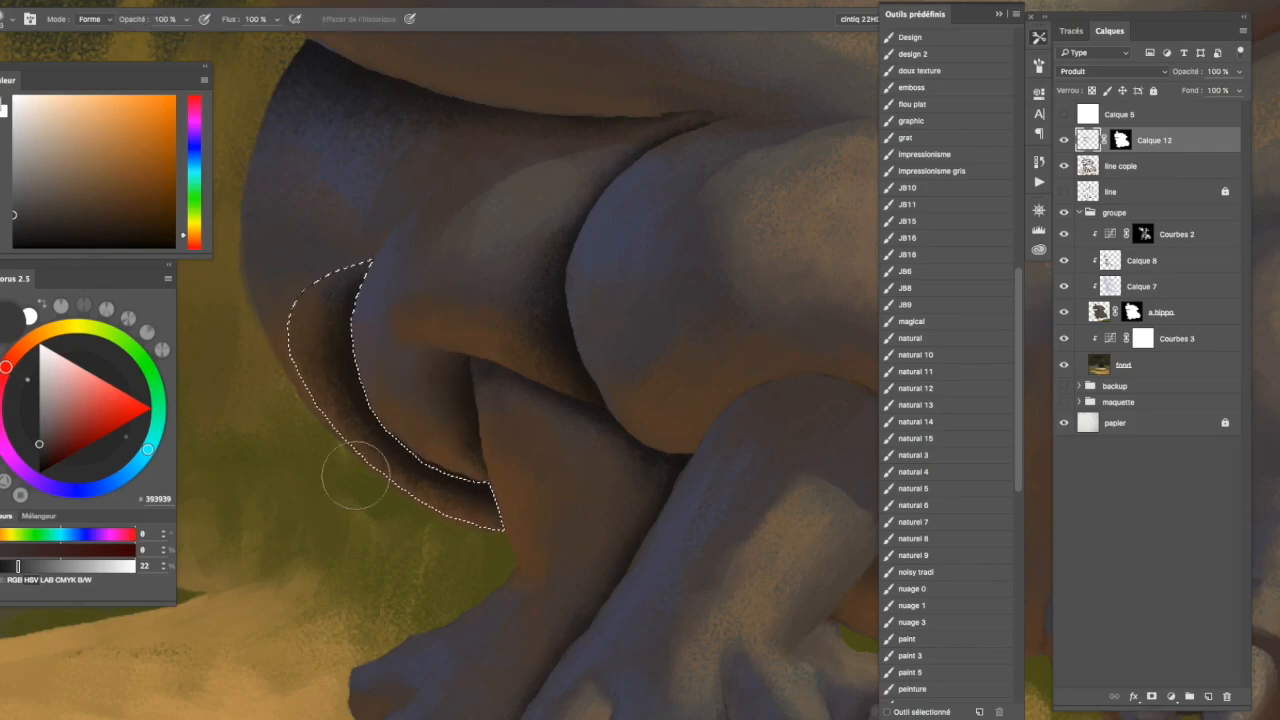
drag(498, 371, 386, 354)
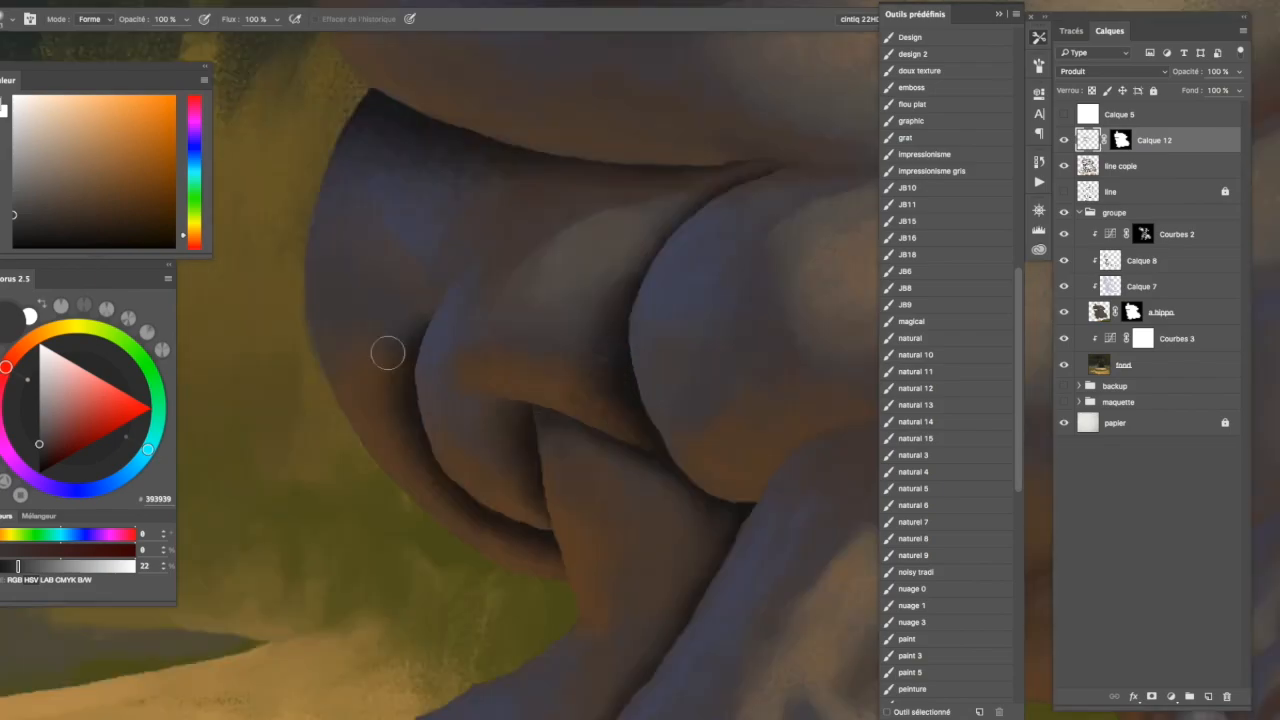
mouse_move(650, 368)
mouse_down()
mouse_move(700, 363)
mouse_move(650, 368)
mouse_up()
drag(518, 303, 525, 302)
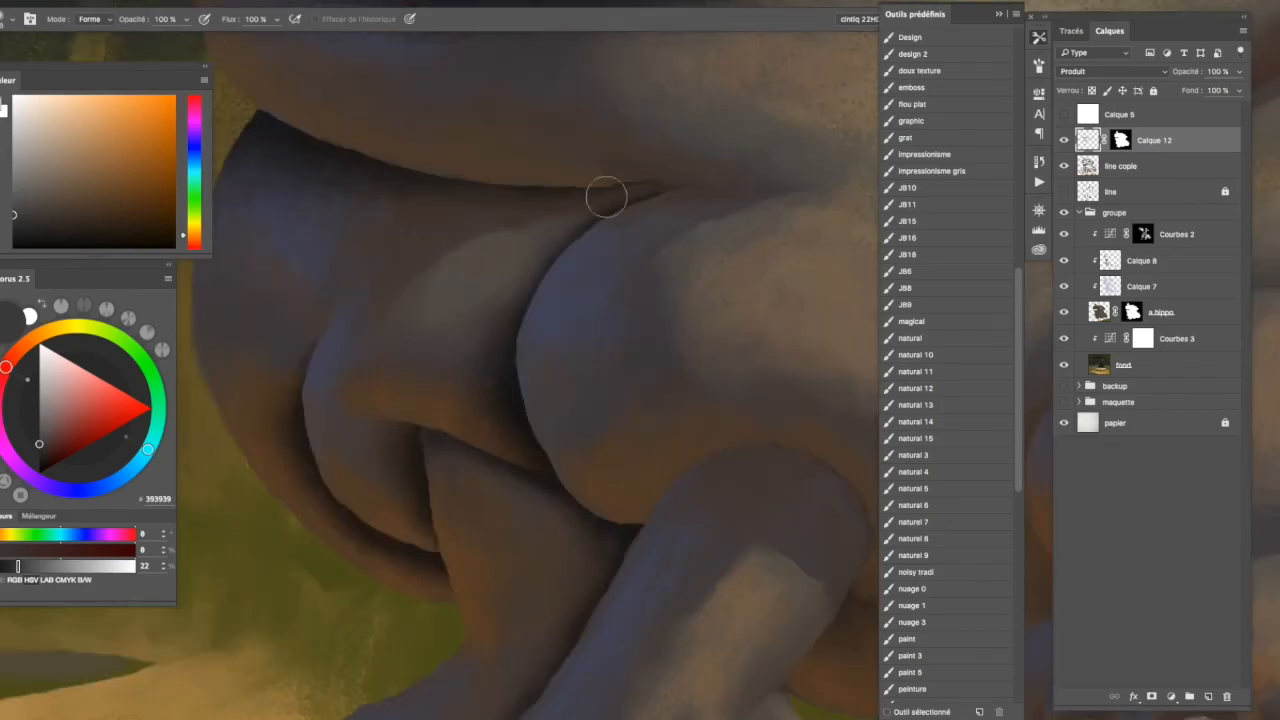
Check the whole painting by toggling the visibility of the contact shadow layer.
key(super+minus)
key(super+minus)
key(super+minus)
key(super+minus)
key(super+minus)
click(1064, 140)
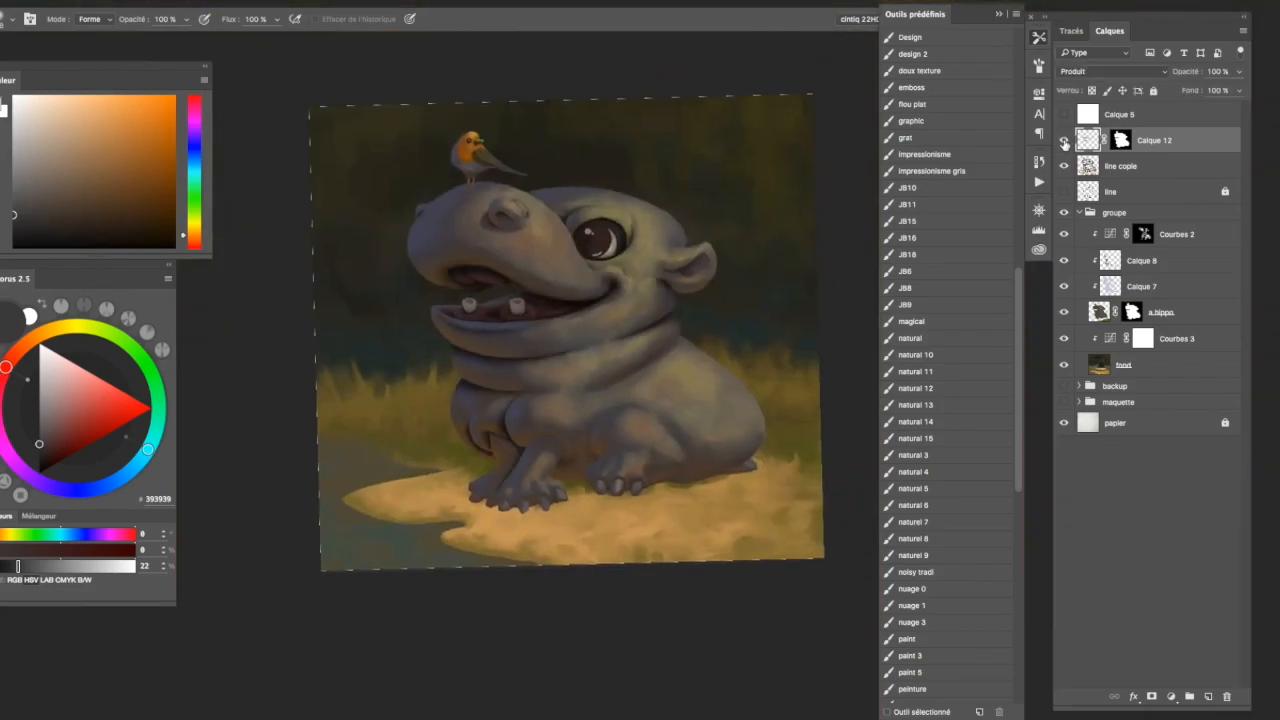
Select the cheek crease behind the mouth corner, paint a shadow in it and fade its outer side with the eraser.
key(super+plus)
key(super+plus)
key(super+plus)
key(l)
drag(632, 237, 632, 238)
key(b)
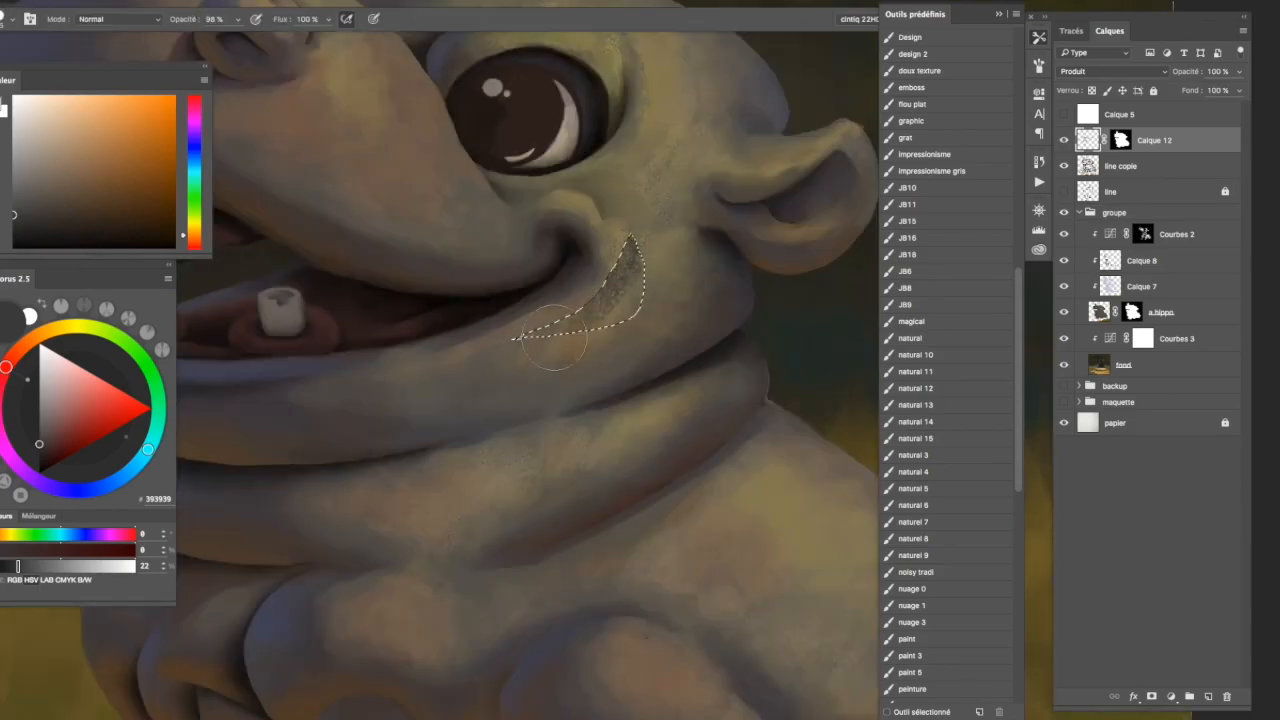
key(e)
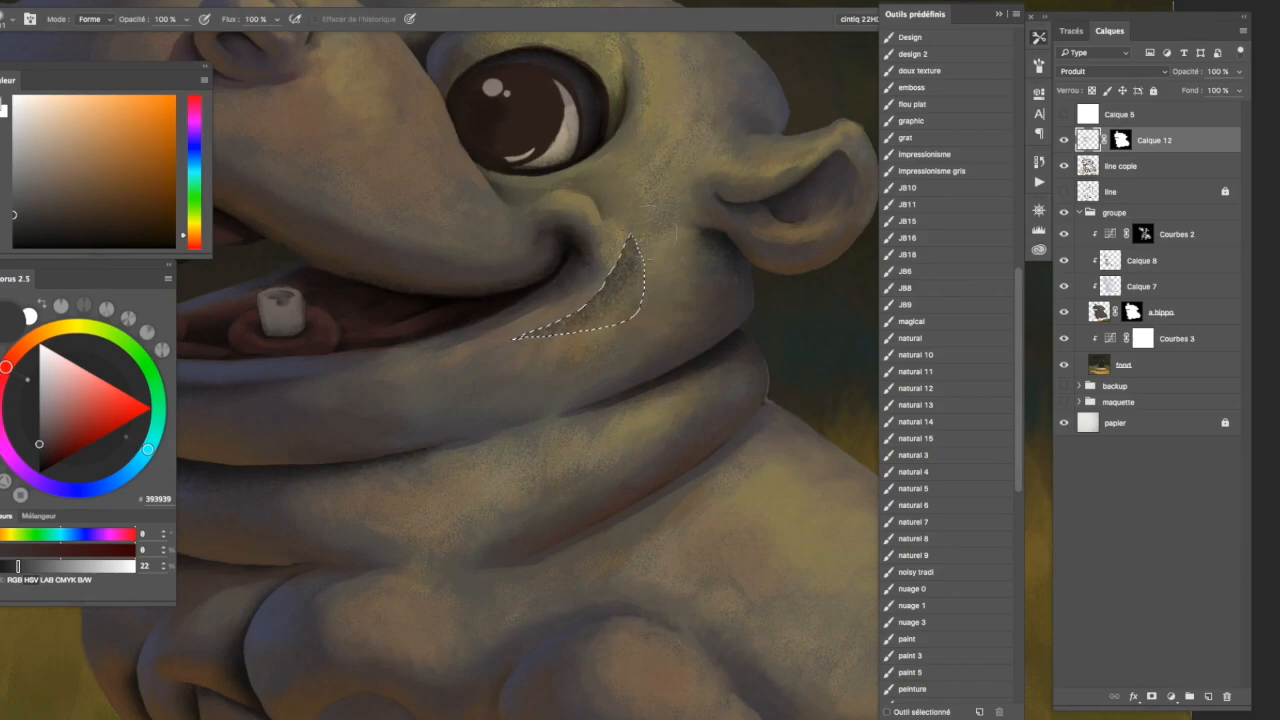
key(super+d)
Smudge the edge of the cheek shadow behind the mouth corner to blend it into the skin.
key(super+minus)
key(r)
key(super+plus)
key(super+plus)
key(super+plus)
drag(477, 366, 453, 354)
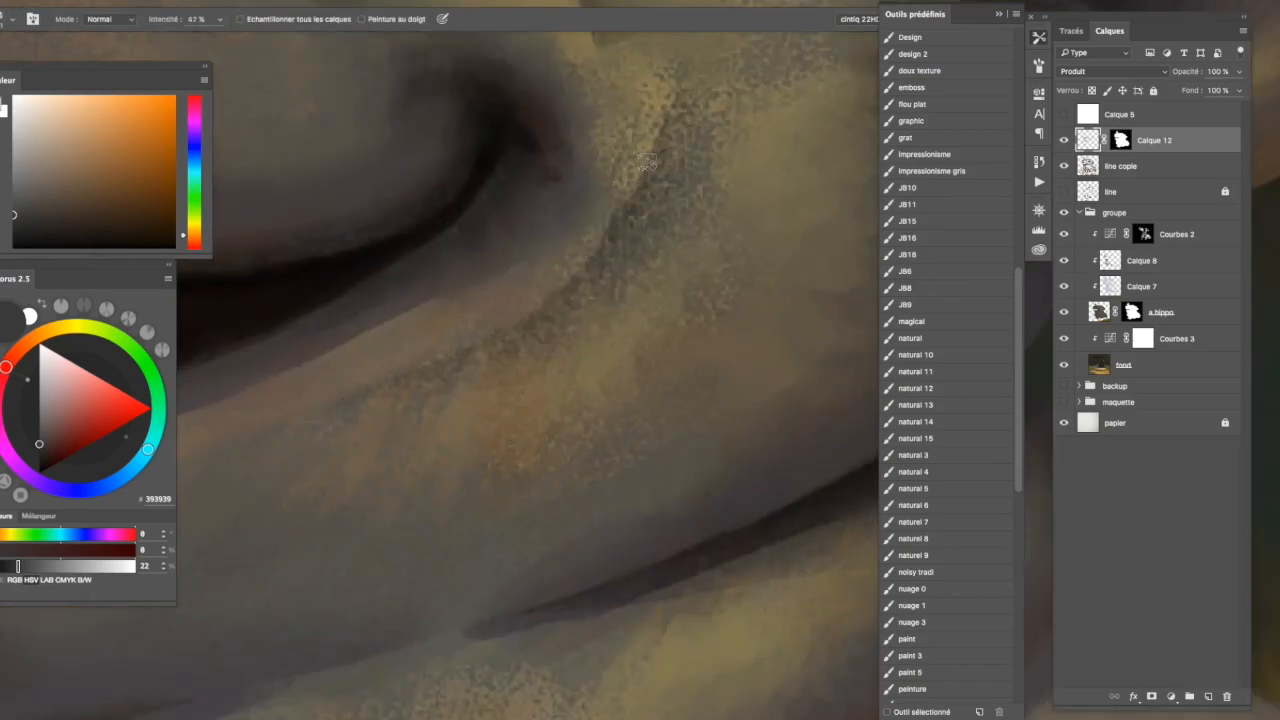
key(super+minus)
key(super+minus)
key(super+minus)
key(super+minus)
Outline the underside of the upper lip up to the mouth corner and paint a dark shadow inside the selection.
key(super+plus)
key(super+plus)
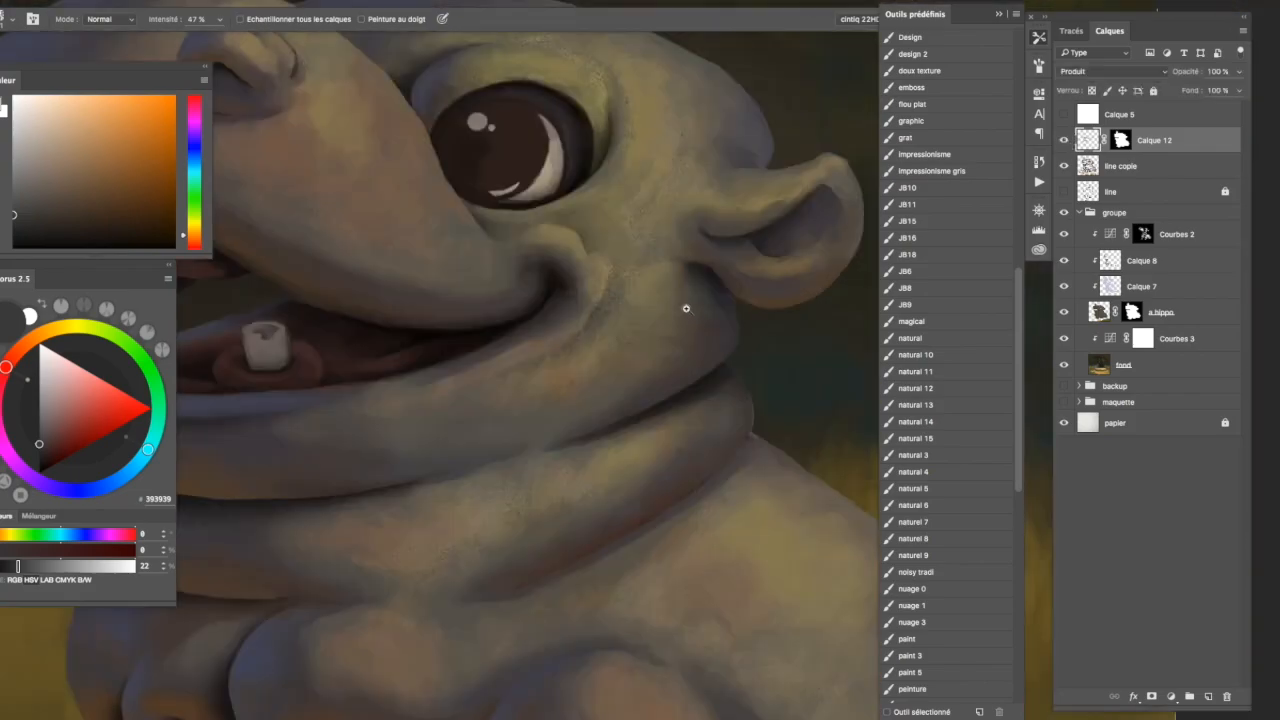
key(l)
drag(580, 346, 752, 345)
mouse_move(700, 260)
mouse_down()
mouse_move(686, 288)
mouse_move(566, 293)
mouse_move(600, 333)
mouse_move(725, 283)
mouse_move(704, 260)
mouse_up()
key(b)
mouse_move(701, 314)
mouse_down()
mouse_move(677, 331)
mouse_move(631, 320)
mouse_move(722, 283)
mouse_up()
Erase the upper part of the upper lip shadow so it fades into the muzzle, and deselect.
key(bracketleft)
key(bracketleft)
key(e)
ctrl+alt+drag(523, 267, 520, 268)
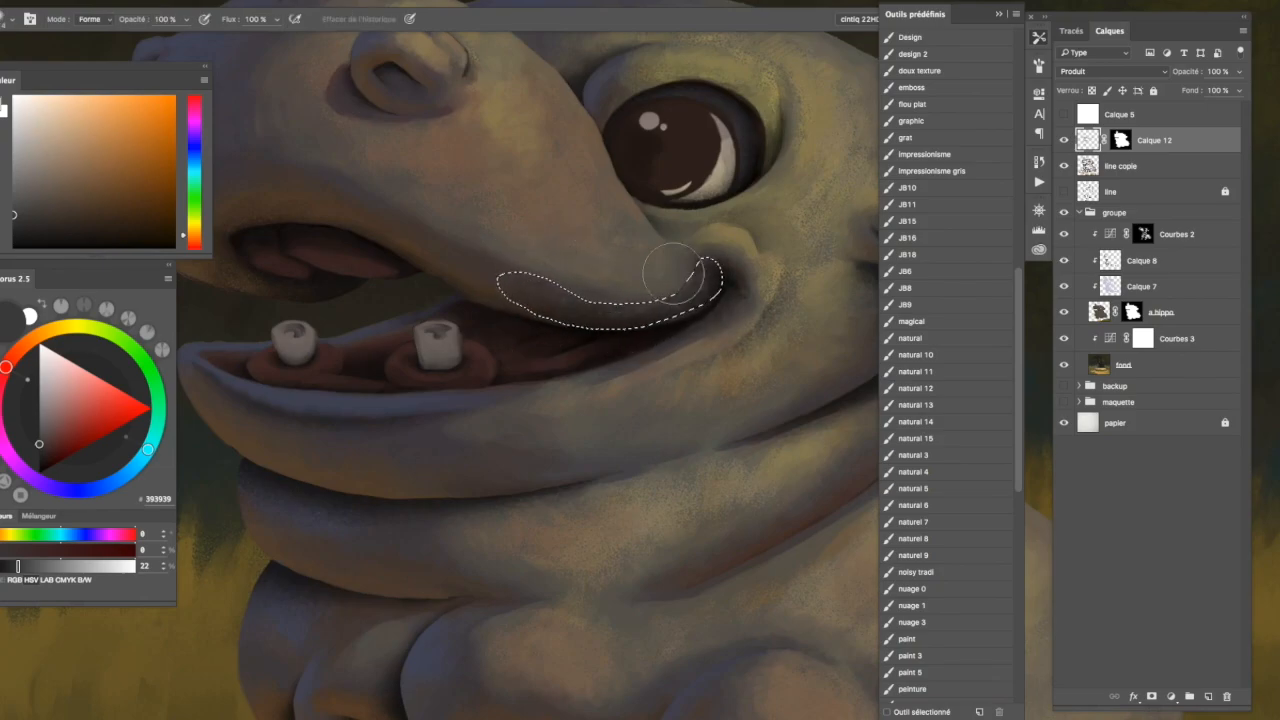
key(ctrl+d)
Compare the whole hippo with the contact shadow layer turned off and on.
key(ctrl+0)
drag(689, 394, 681, 388)
click(1063, 140)
click(1063, 140)
Outline the strip of the back along the lowest neck fold and extend the selection outward over the back.
mouse_move(729, 431)
mouse_down()
mouse_move(660, 340)
mouse_move(740, 340)
mouse_up()
key(l)
ctrl+drag(632, 293, 665, 216)
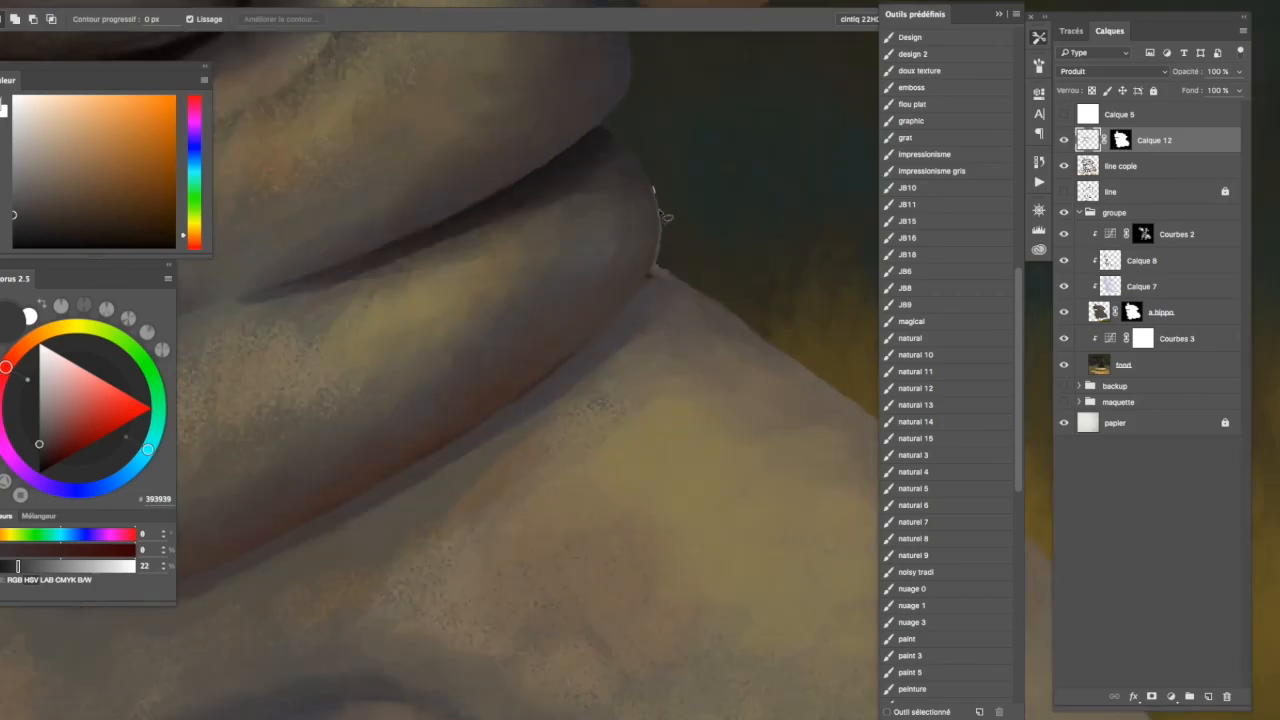
mouse_move(268, 545)
mouse_down()
mouse_move(590, 425)
mouse_move(653, 187)
mouse_up()
mouse_move(640, 434)
ctrl+mouse_down()
mouse_move(583, 434)
mouse_move(663, 326)
ctrl+mouse_up()
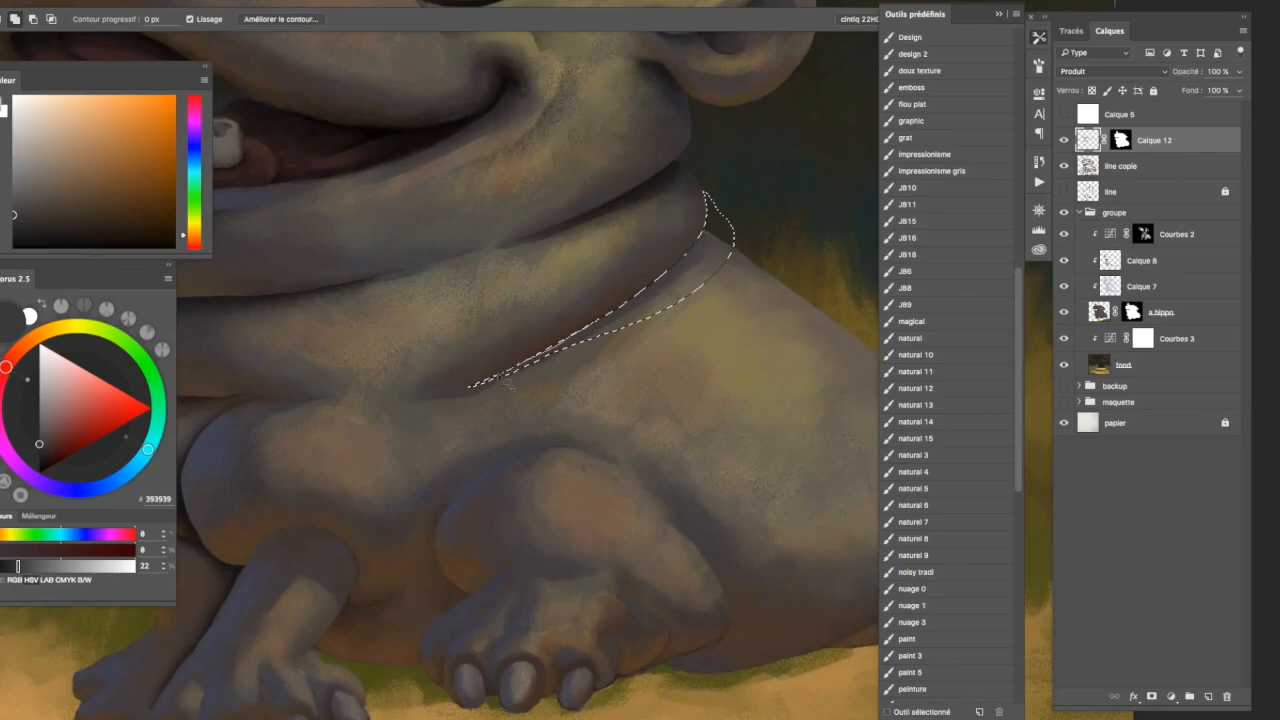
drag(600, 370, 708, 190)
key(b)
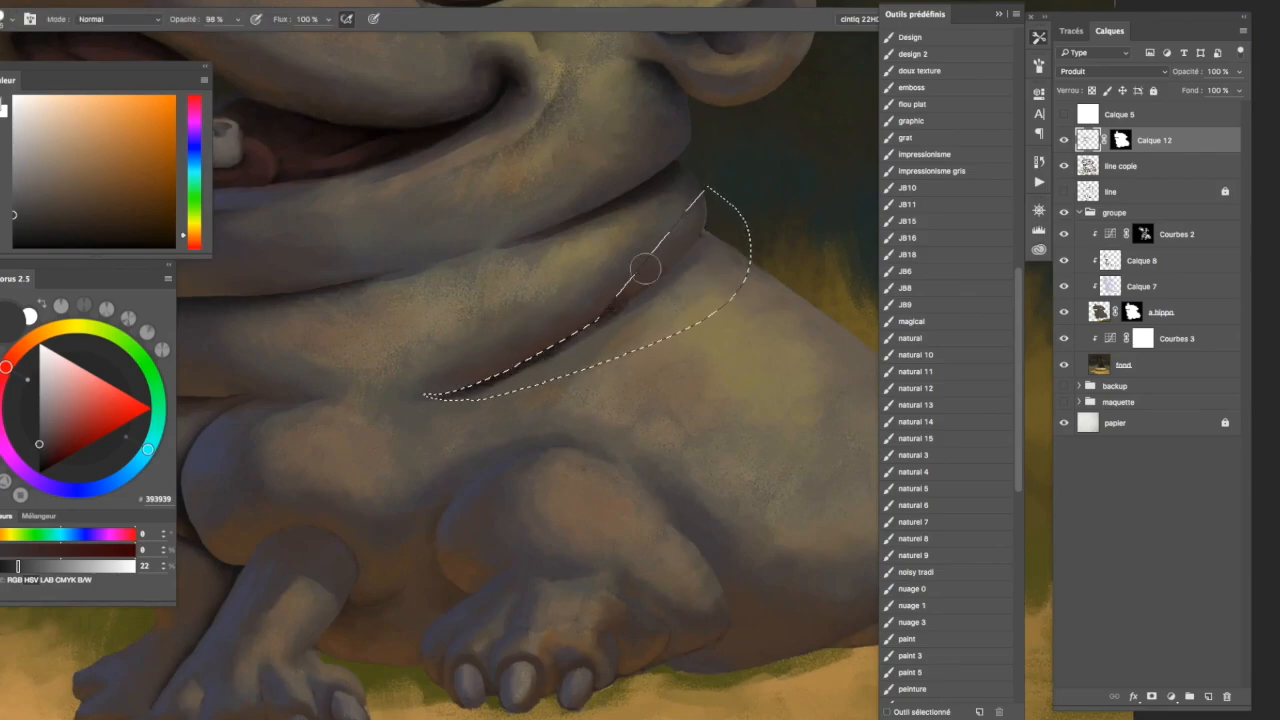
key(l)
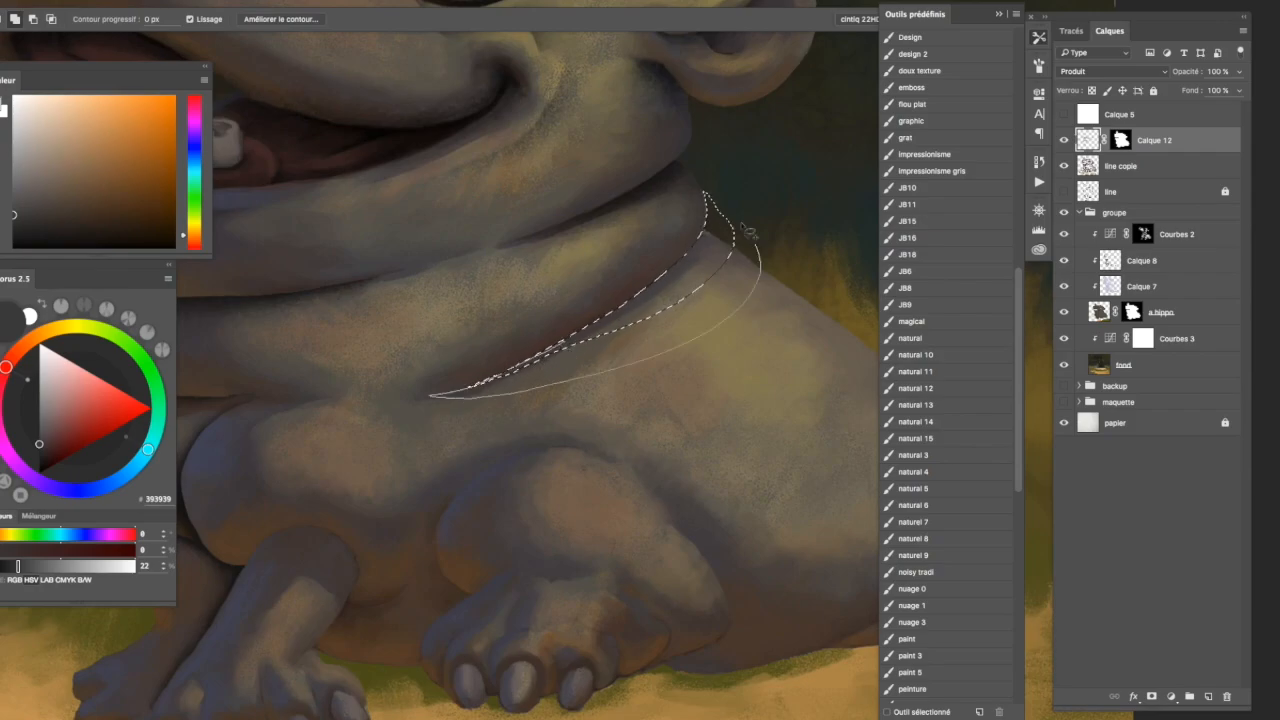
drag(570, 345, 584, 336)
Paint a dark shadow in the selected strip beneath the lowest neck fold.
key(b)
key(F8)
mouse_move(722, 238)
mouse_down()
mouse_move(651, 280)
mouse_move(645, 264)
mouse_move(726, 211)
mouse_move(722, 258)
mouse_move(722, 233)
mouse_move(572, 334)
mouse_move(461, 378)
mouse_move(606, 326)
mouse_move(584, 357)
mouse_move(771, 241)
mouse_move(659, 294)
mouse_move(734, 243)
mouse_move(704, 318)
mouse_move(503, 423)
mouse_up()
Fade the outer edge of the shadow beneath the lowest neck fold, deselect, and close the Informations panel.
key(e)
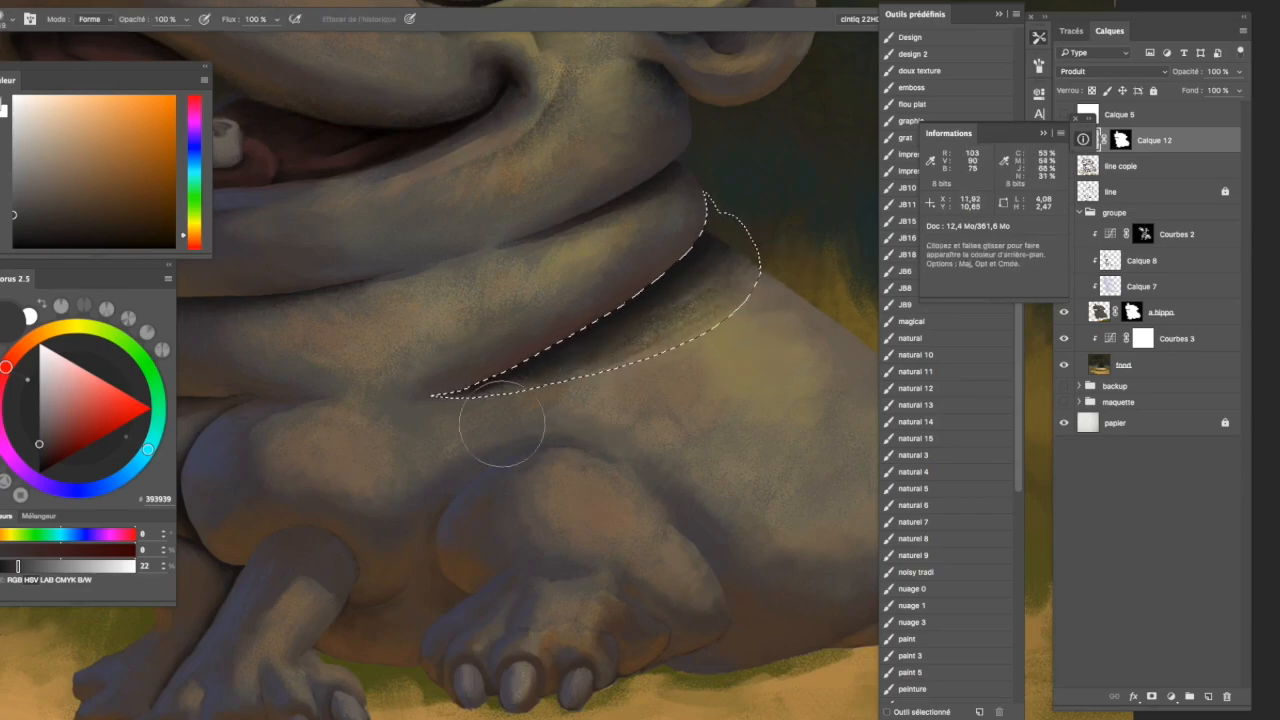
key(super+d)
key(super+0)
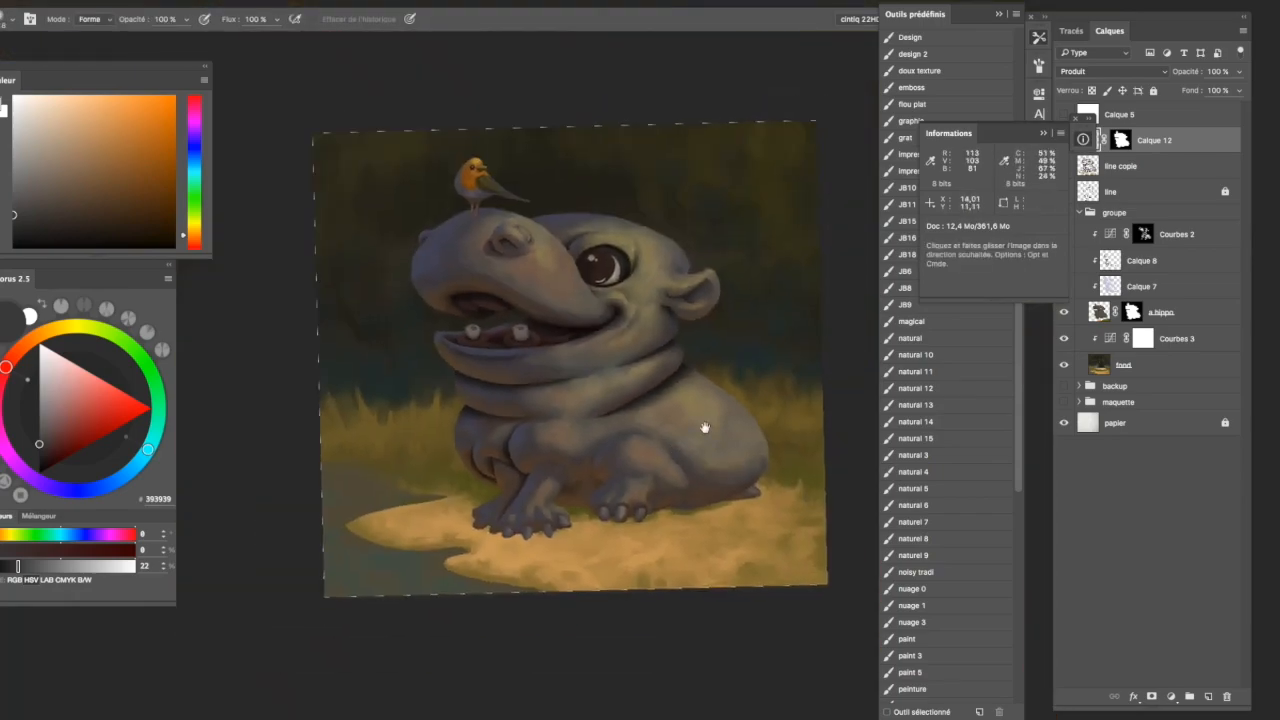
click(1076, 119)
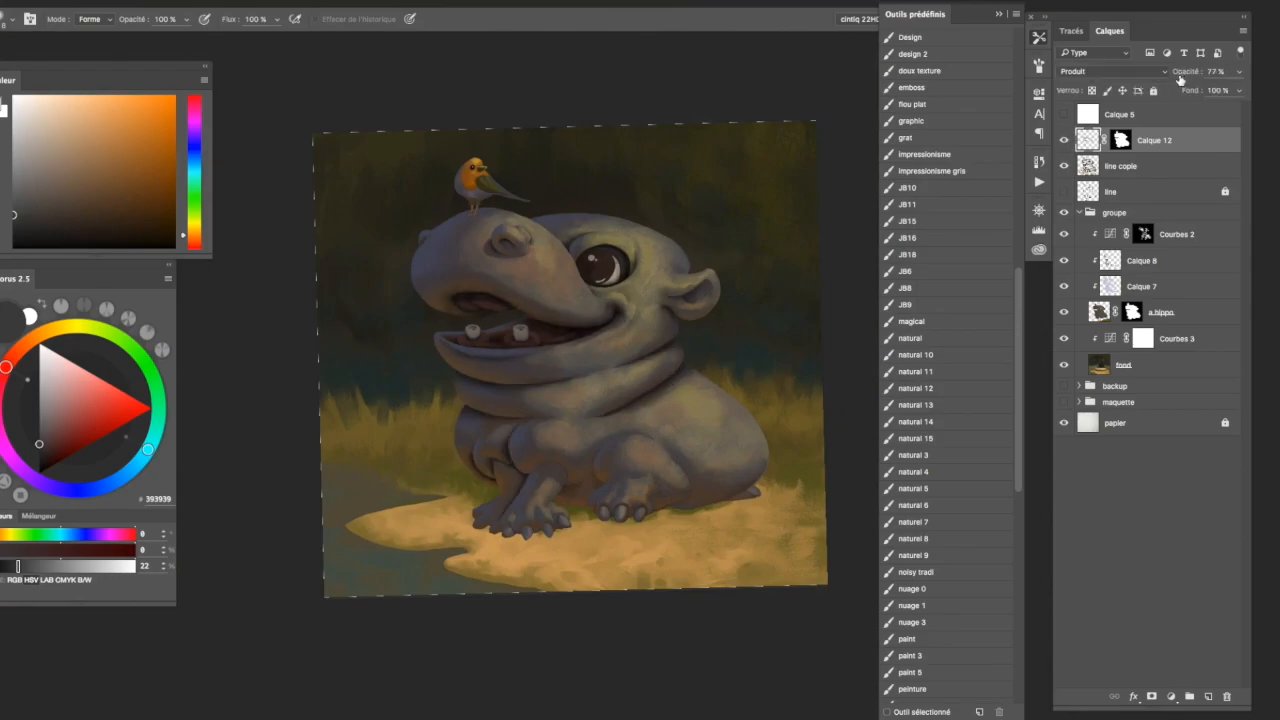
Restore the contact shadow layer's opacity to 100 %.
text(00)
key(Return)
scroll(656, 479, up, 2)
key(super+z)
Outline a curved strip across the top of the near front leg, just beneath the chest fold.
drag(570, 501, 574, 483)
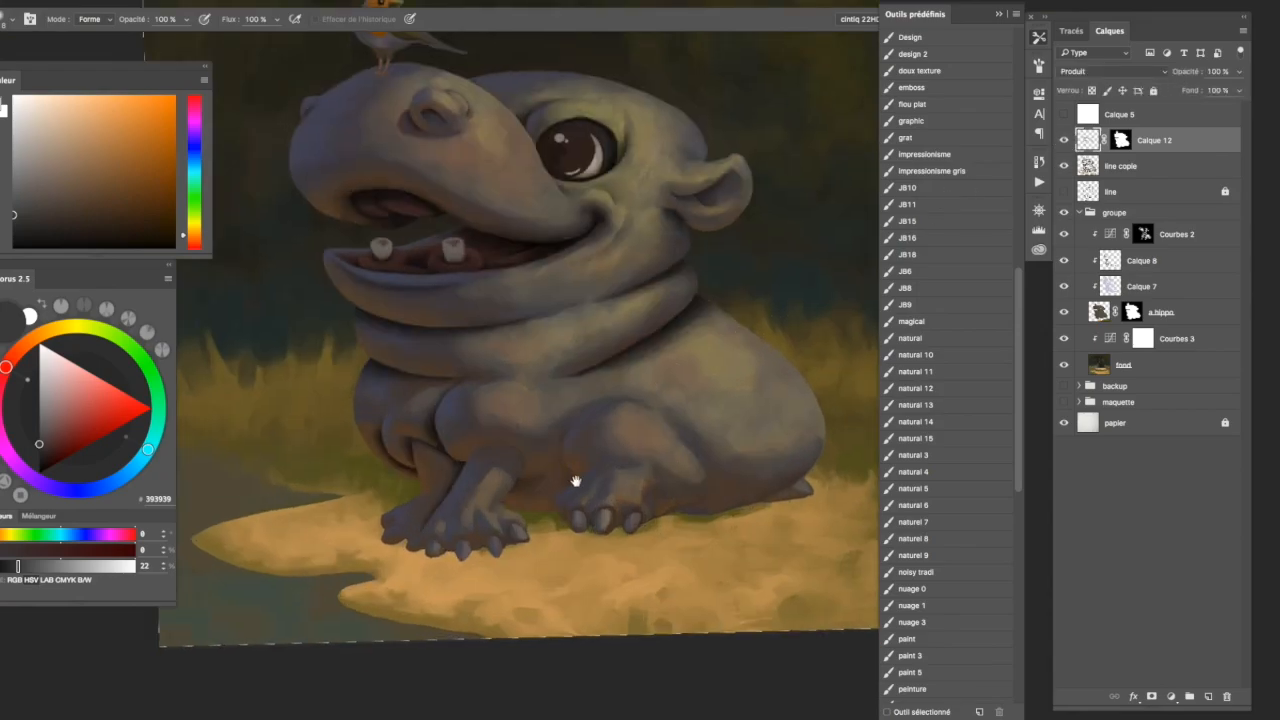
scroll(574, 483, up, 2)
key(l)
scroll(446, 375, up, 2)
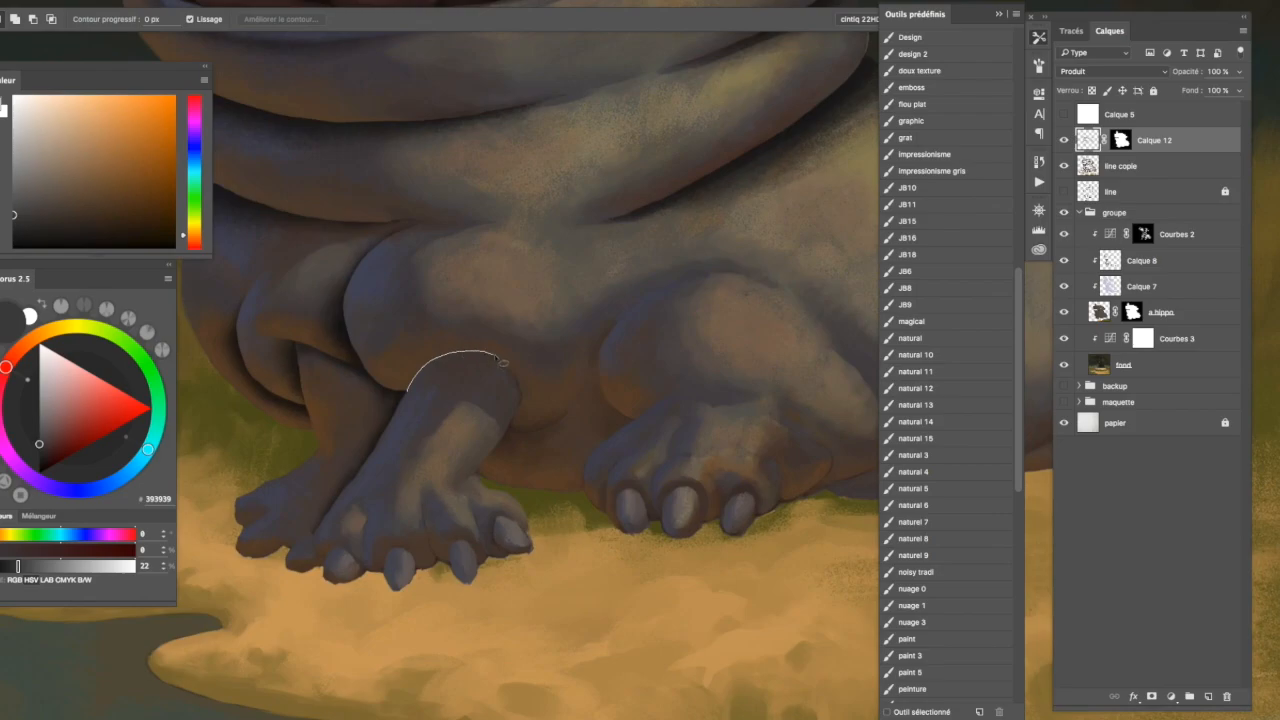
drag(418, 397, 402, 406)
Paint a dark contact shadow in the strip at the top of the near front leg, fade its lower edge, and deselect.
key(b)
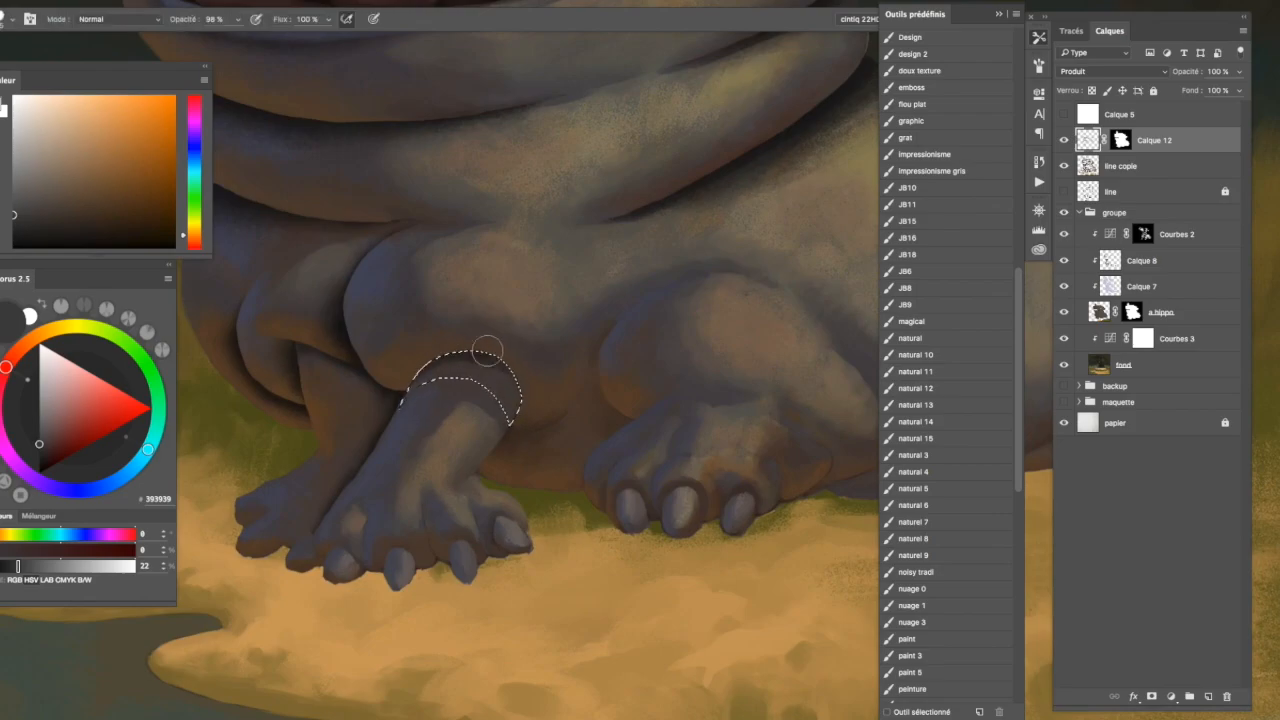
key(e)
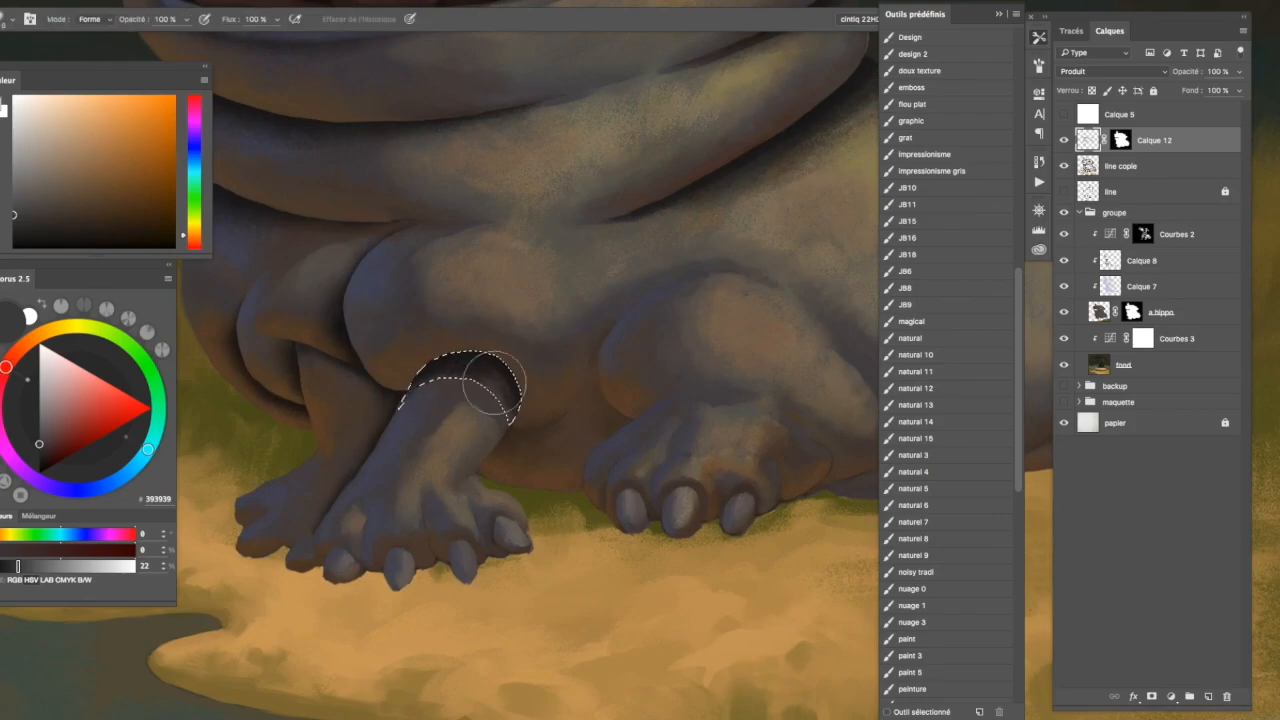
click(471, 414)
key(Return)
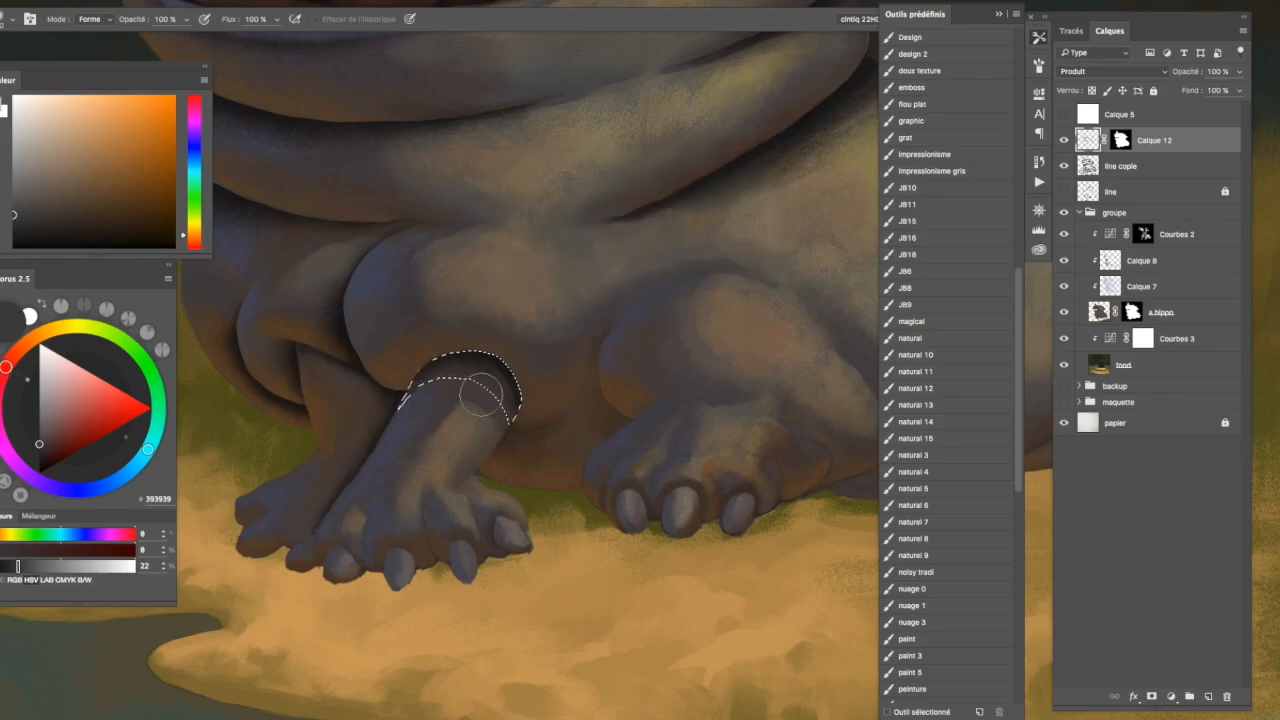
key(b)
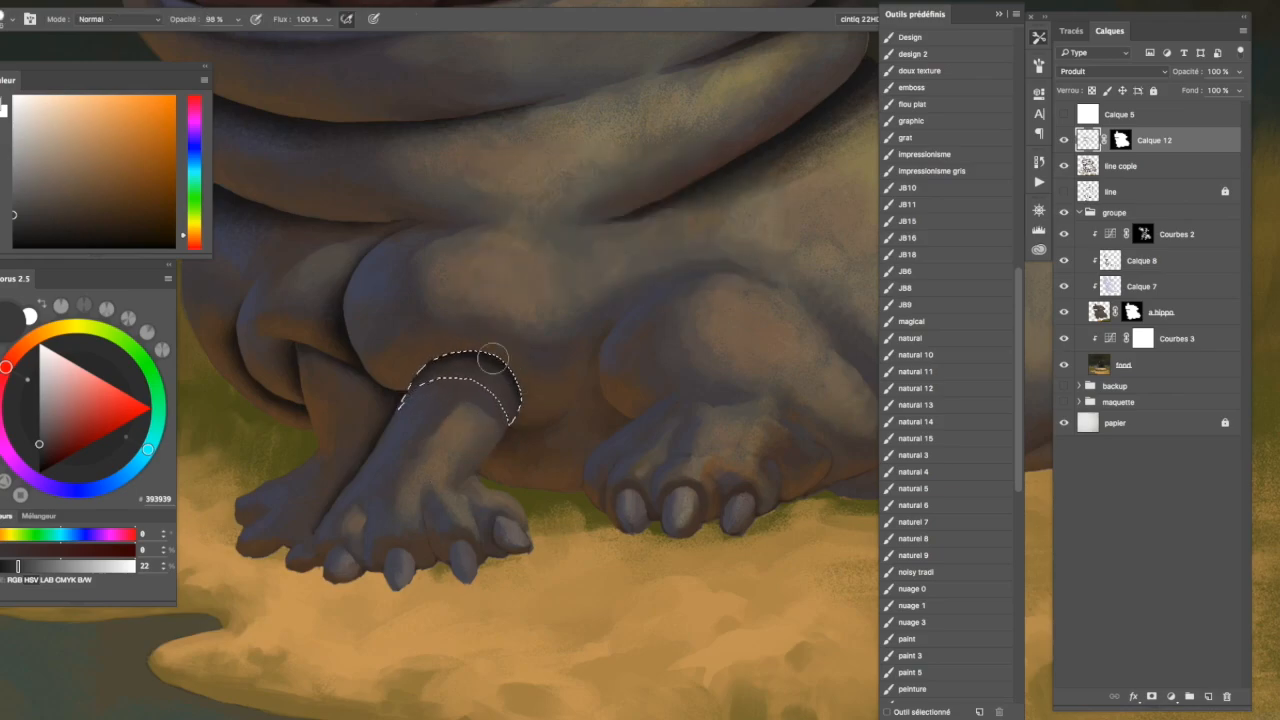
key(e)
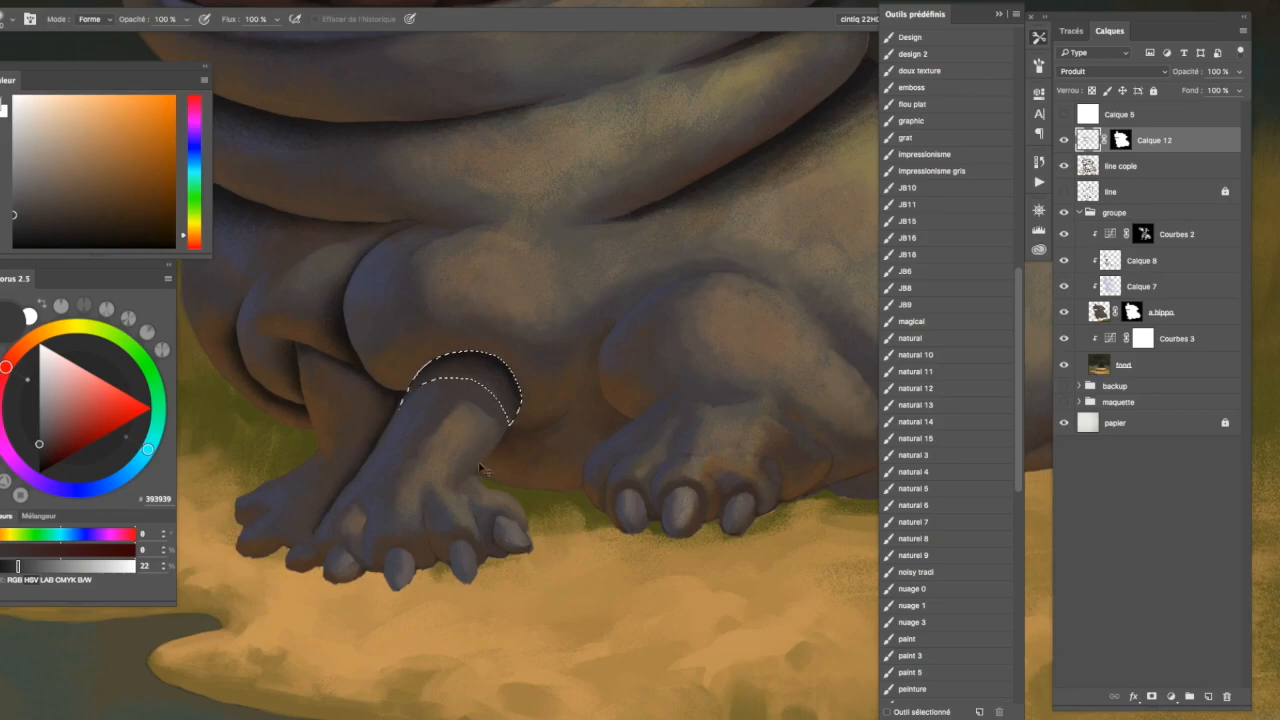
key(super+d)
Outline the upper part of the far front leg and shade it with a soft dark shadow beneath the chest.
drag(475, 403, 492, 398)
key(l)
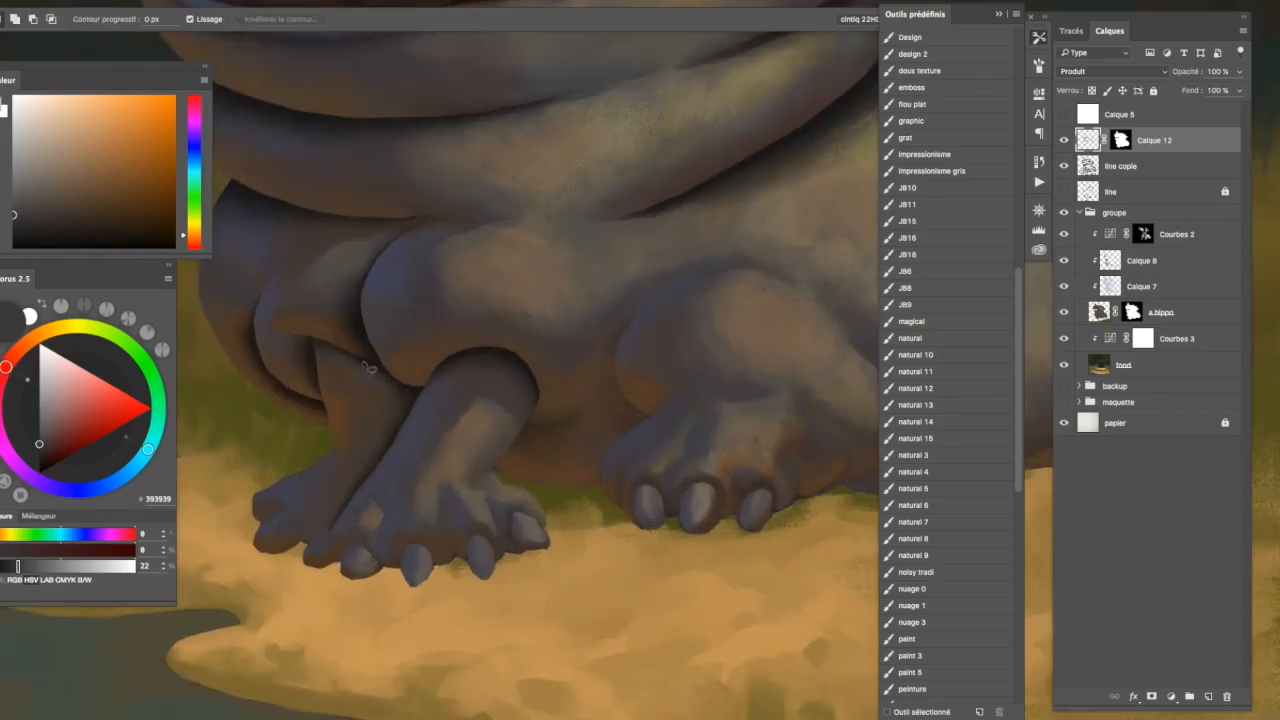
mouse_move(352, 398)
mouse_down()
mouse_move(392, 356)
mouse_move(356, 358)
mouse_up()
key(e)
drag(389, 467, 371, 383)
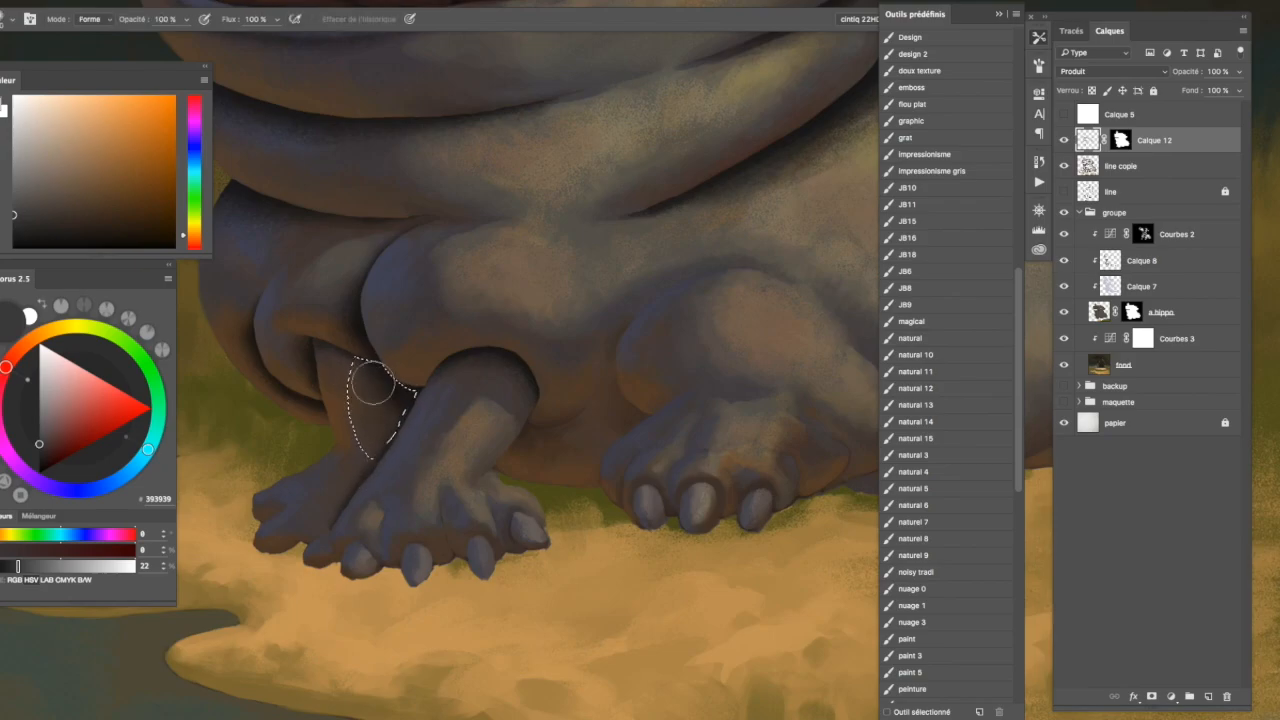
key(super+d)
Outline the patch of belly directly behind the near front leg, following the leg's rear edge.
key(l)
super+click(542, 430)
drag(513, 399, 509, 409)
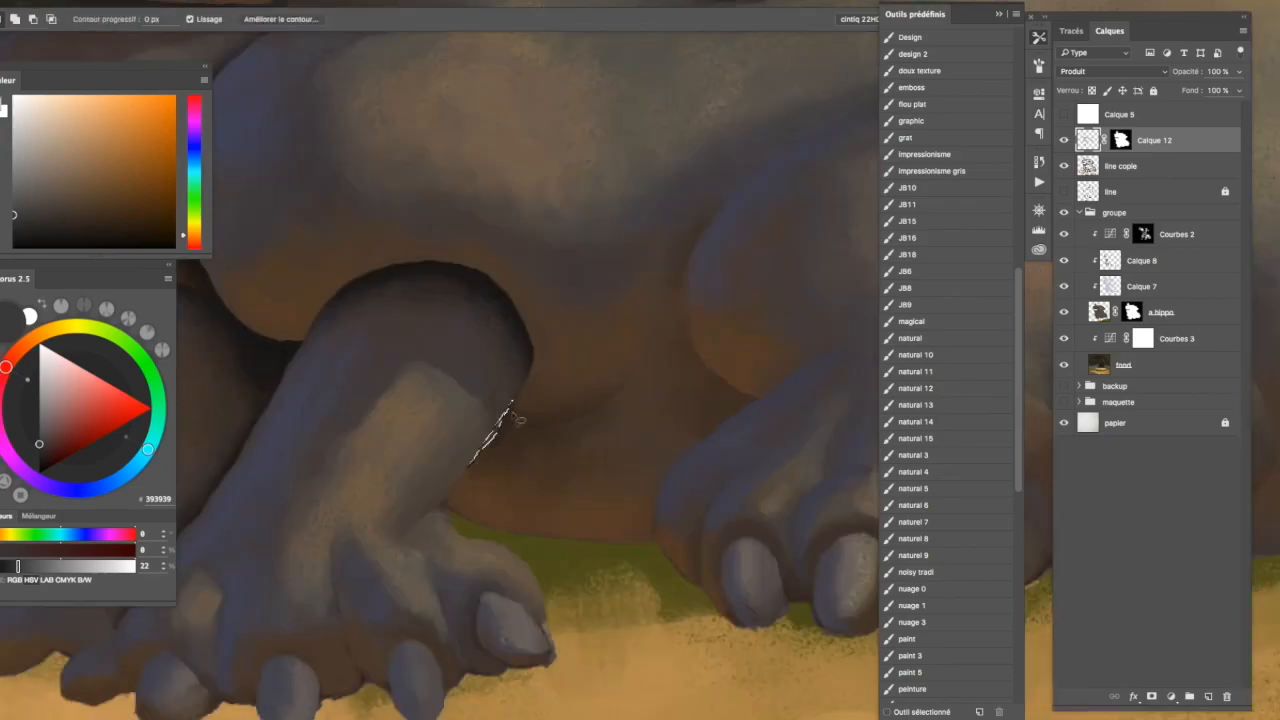
Paint a dark shadow on the belly patch against the near front leg, fade it outward, and deselect.
key(b)
mouse_move(531, 425)
mouse_down()
mouse_move(550, 358)
mouse_move(517, 449)
mouse_move(534, 420)
mouse_move(530, 370)
mouse_move(556, 378)
mouse_move(506, 420)
mouse_up()
key(e)
mouse_move(594, 480)
mouse_down()
mouse_move(489, 503)
mouse_move(520, 509)
mouse_up()
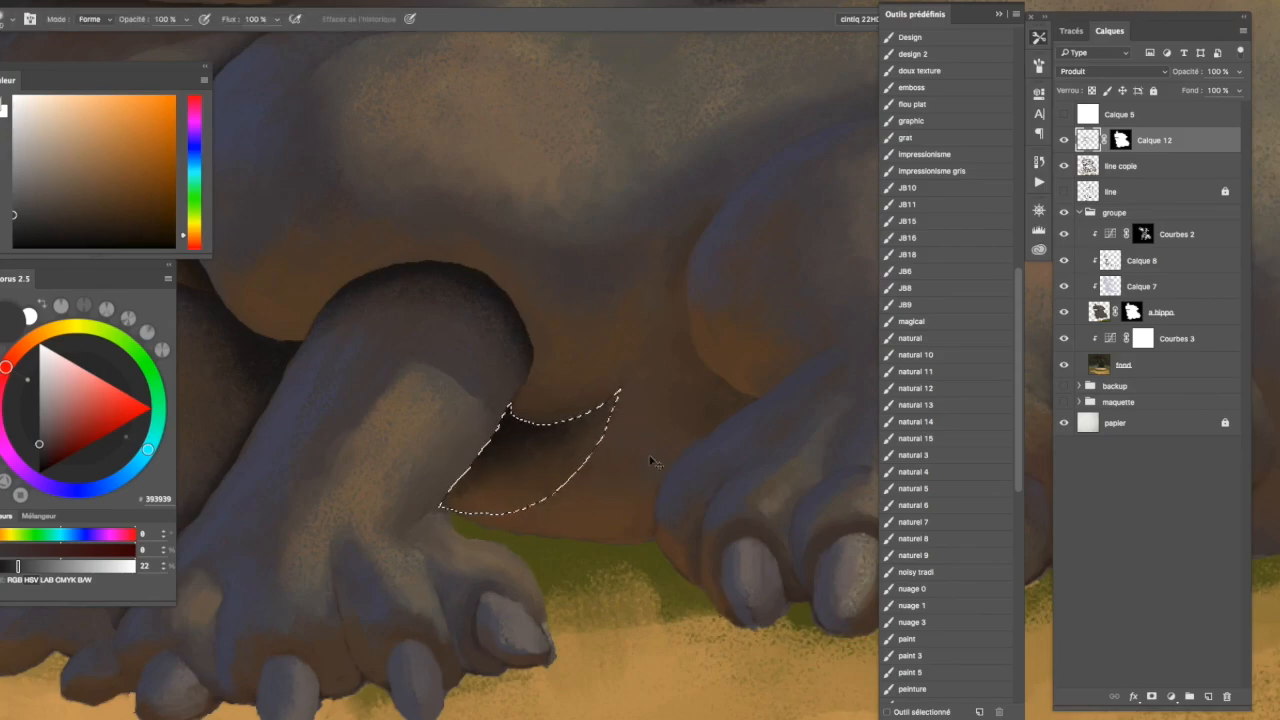
key(super+d)
Hide and show the contact shadow layer to compare the whole painting with and without it.
drag(662, 442, 562, 442)
drag(518, 484, 560, 479)
drag(689, 437, 617, 468)
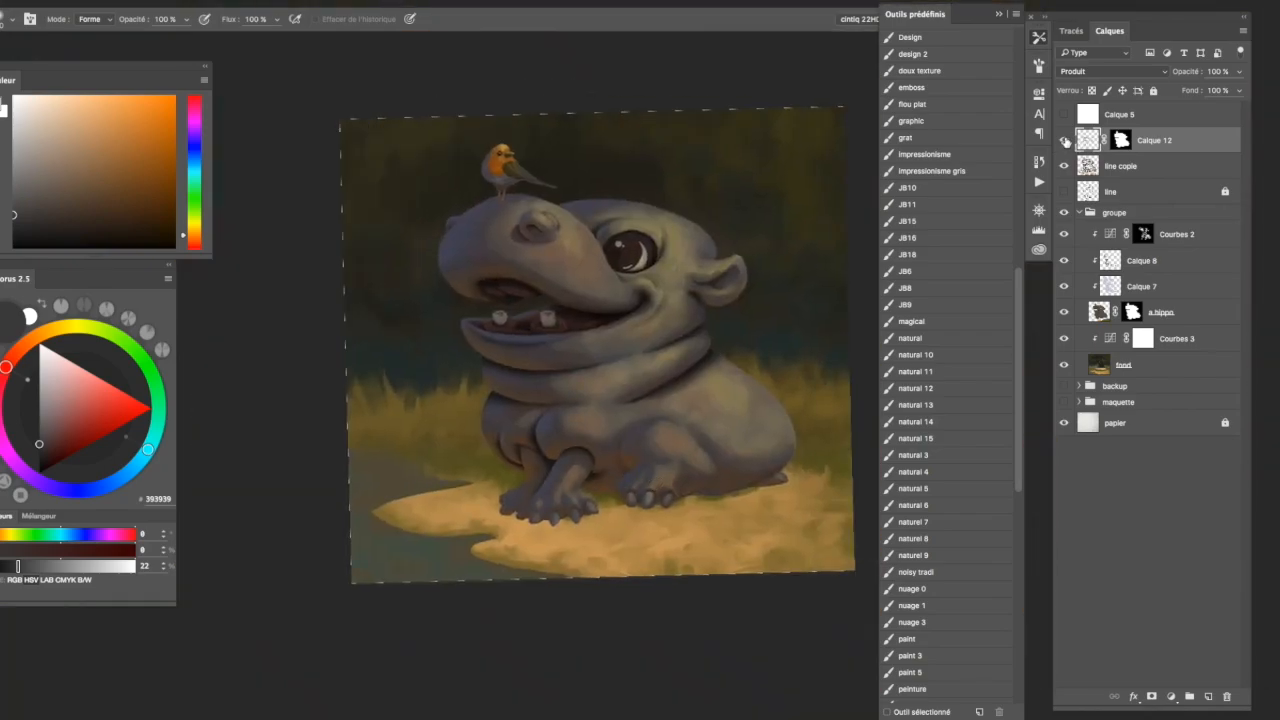
click(1064, 142)
click(1064, 142)
Outline the area of the chest that wraps over the top of the near front leg.
drag(585, 468, 622, 490)
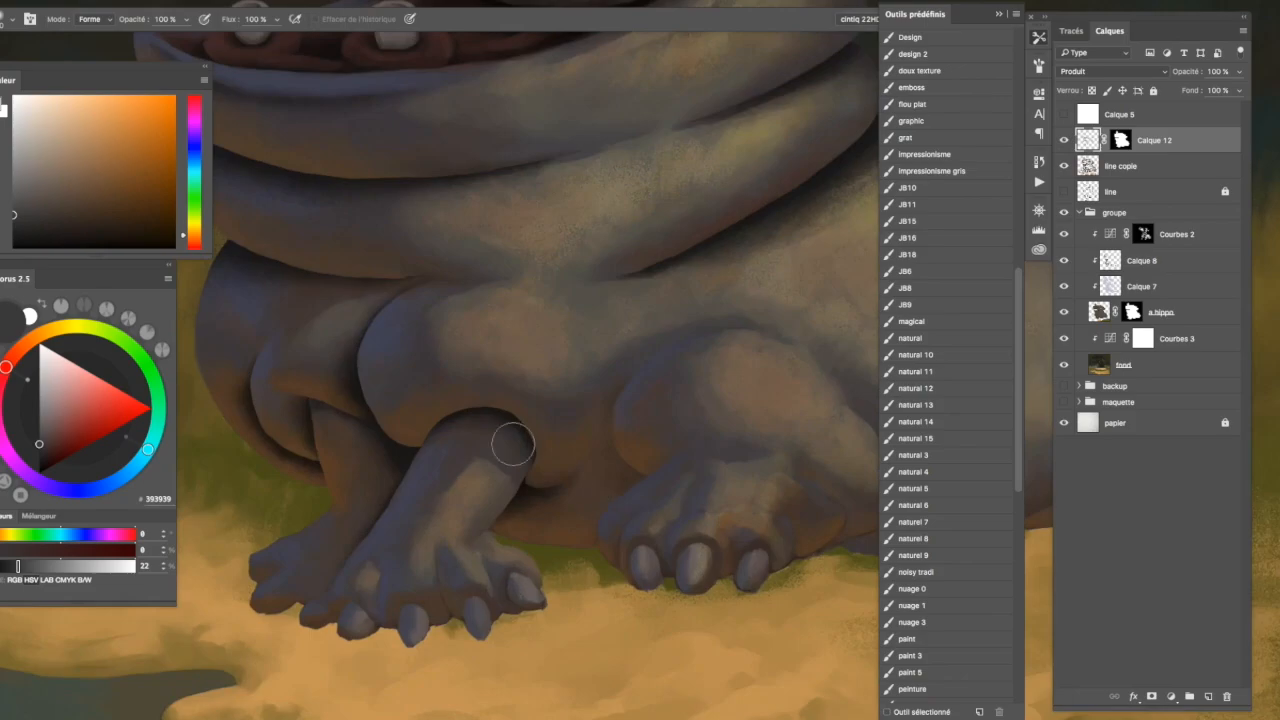
key(l)
drag(438, 442, 475, 442)
drag(440, 402, 357, 404)
drag(405, 455, 470, 385)
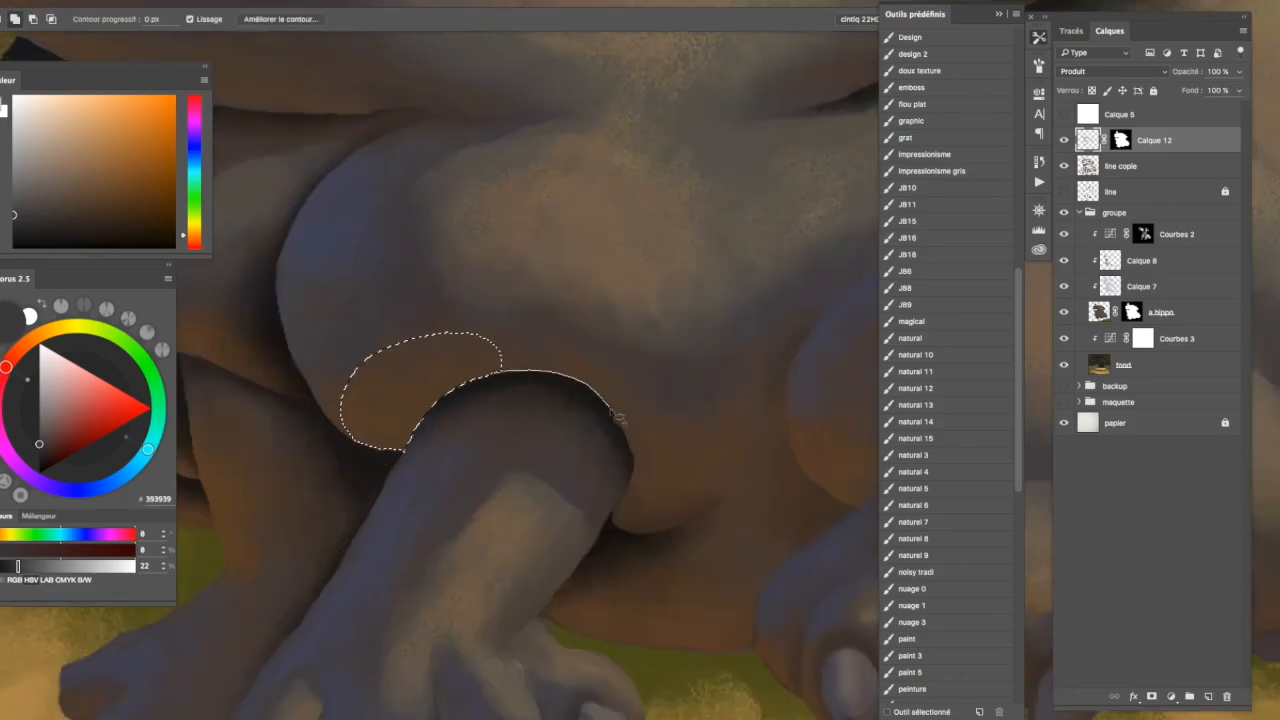
drag(636, 521, 474, 334)
Paint a dark shadow on the chest along the top of the near front leg, fade its outer edge, and deselect.
key(b)
mouse_move(537, 400)
mouse_down()
mouse_move(420, 423)
mouse_move(529, 391)
mouse_move(620, 430)
mouse_move(417, 380)
mouse_move(663, 451)
mouse_move(400, 395)
mouse_move(583, 400)
mouse_move(634, 360)
mouse_up()
key(e)
mouse_move(540, 350)
mouse_down()
mouse_move(430, 400)
mouse_move(565, 333)
mouse_move(670, 380)
mouse_up()
mouse_move(573, 299)
mouse_down()
mouse_move(635, 336)
mouse_move(481, 330)
mouse_up()
key(super+d)
Touch up the dark crease where the near front leg meets the chest with a small brush.
scroll(654, 437, down, 5)
scroll(650, 439, up, 7)
key(b)
mouse_move(557, 349)
mouse_down()
mouse_move(480, 356)
mouse_move(498, 355)
mouse_up()
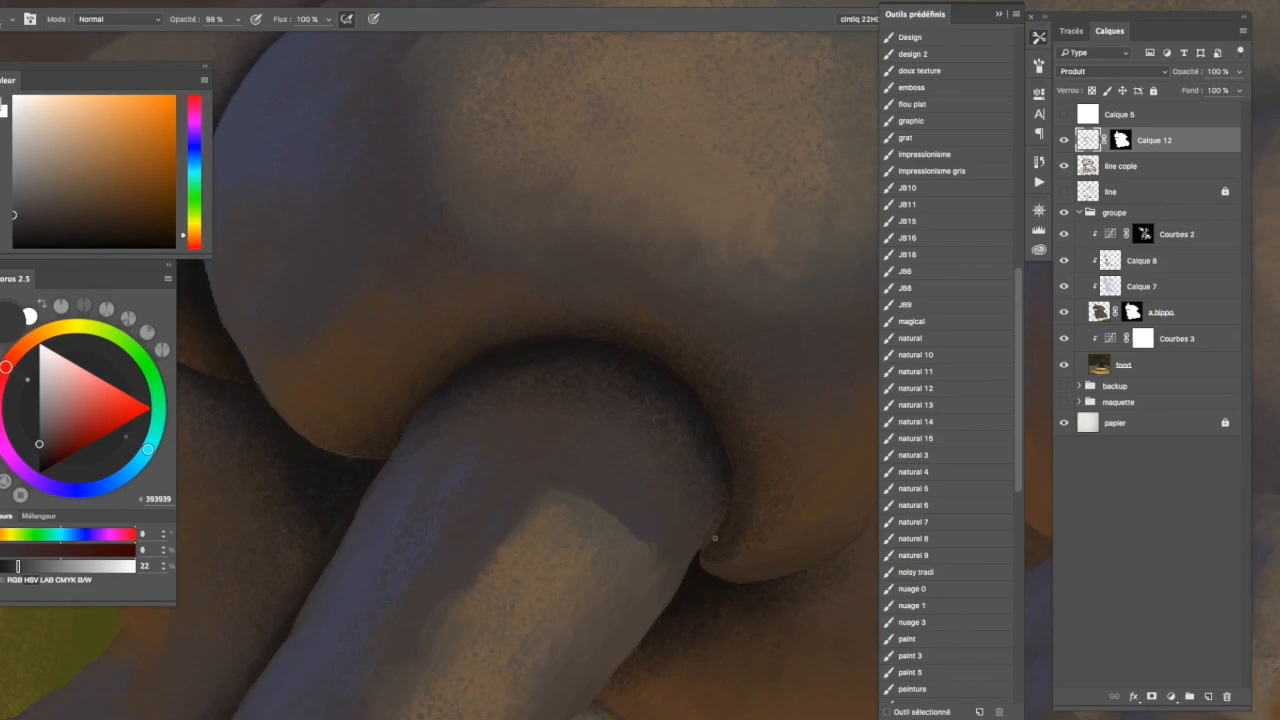
scroll(741, 492, down, 6)
scroll(634, 457, up, 2)
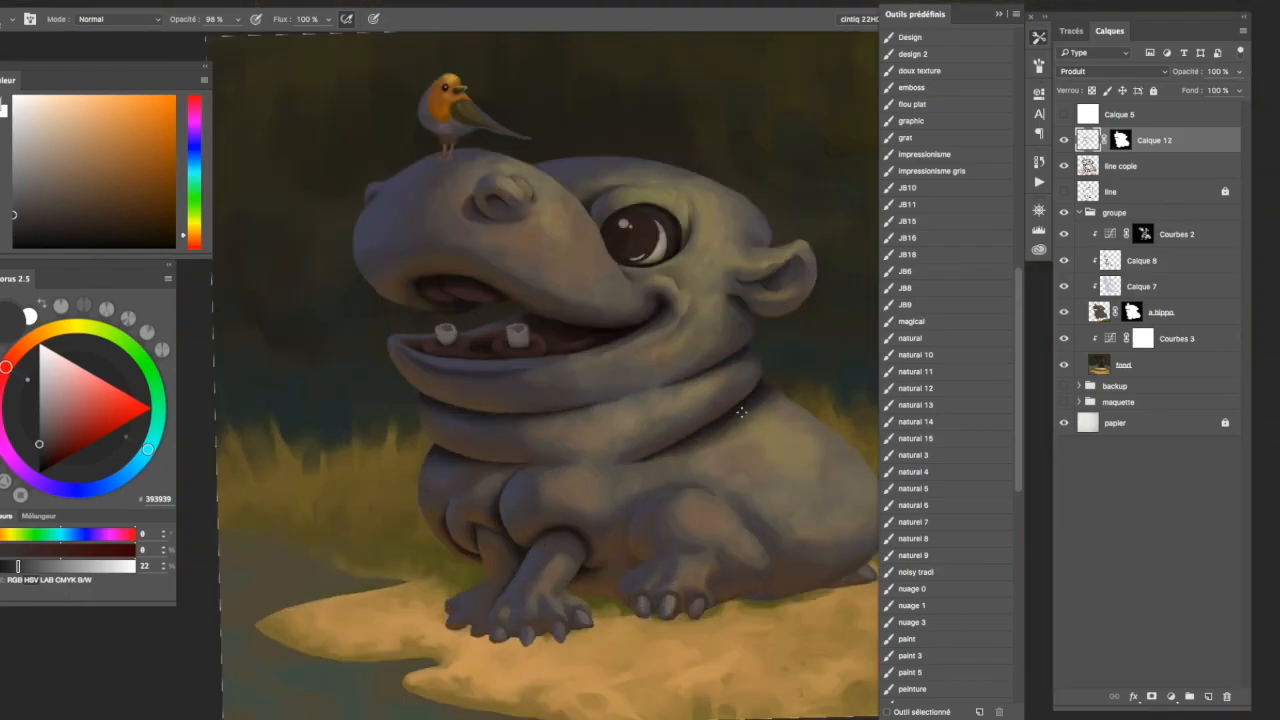
Outline the skin around the front and underside of the near nostril's raised rim.
scroll(492, 231, up, 4)
key(l)
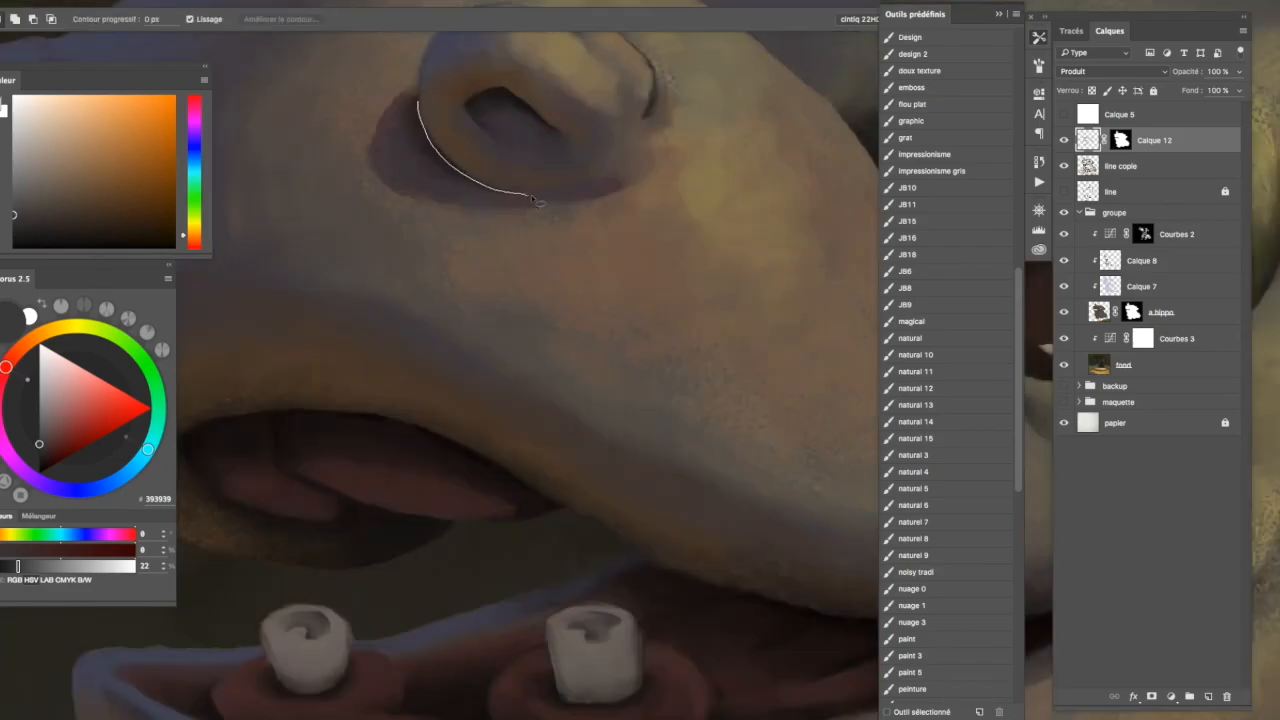
drag(393, 175, 416, 98)
Paint a dark shadow beneath the near nostril's rim, soften its outer edge, and deselect.
key(b)
drag(427, 117, 450, 123)
mouse_move(425, 125)
mouse_down()
mouse_move(558, 170)
mouse_move(394, 143)
mouse_up()
key(e)
key(super+d)
scroll(606, 211, down, 4)
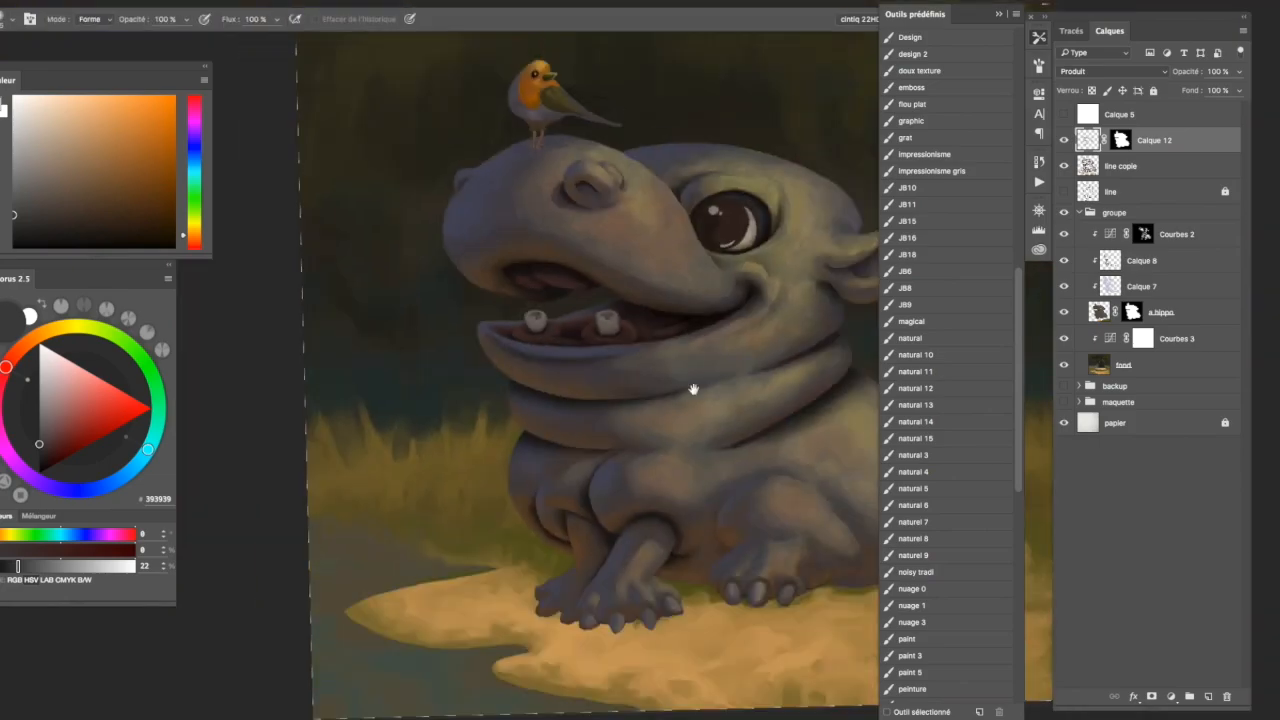
Outline the area along the nostril's lower rim and soften the shadow there.
scroll(588, 204, up, 4)
drag(469, 137, 616, 183)
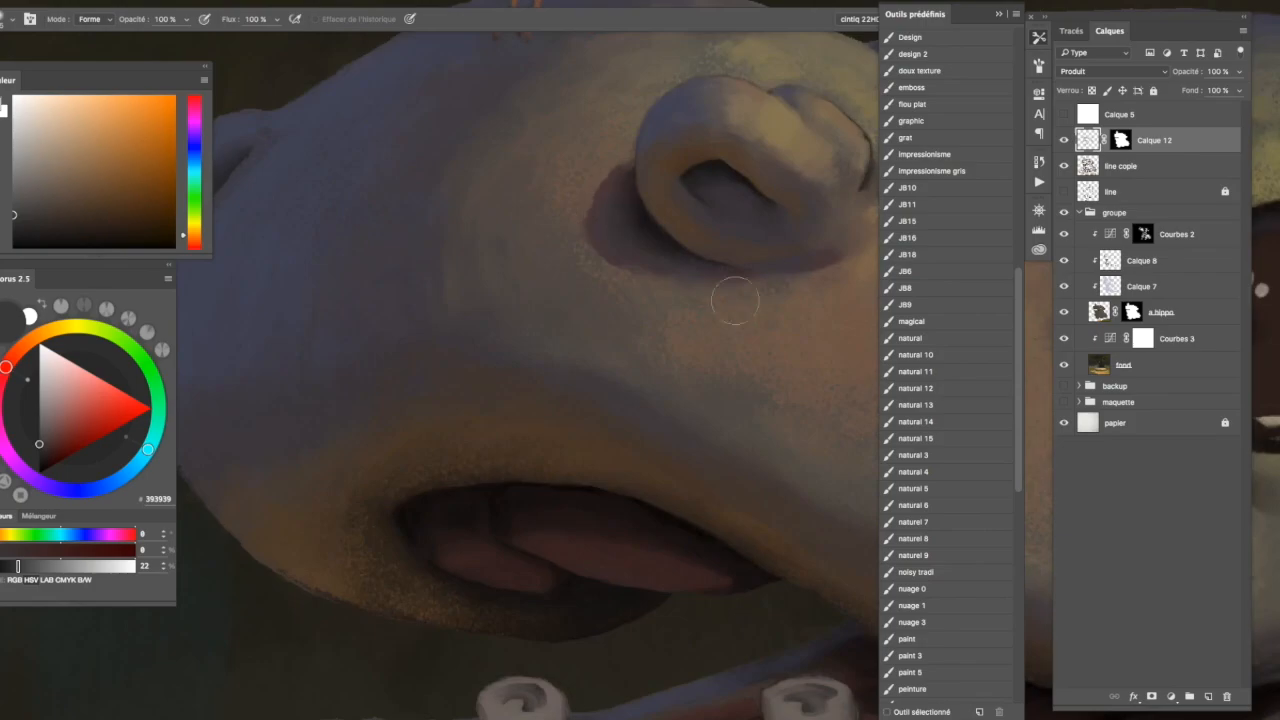
scroll(620, 420, down, 4)
scroll(508, 266, up, 4)
key(l)
mouse_move(480, 321)
mouse_down()
mouse_move(580, 307)
mouse_move(478, 322)
mouse_up()
key(e)
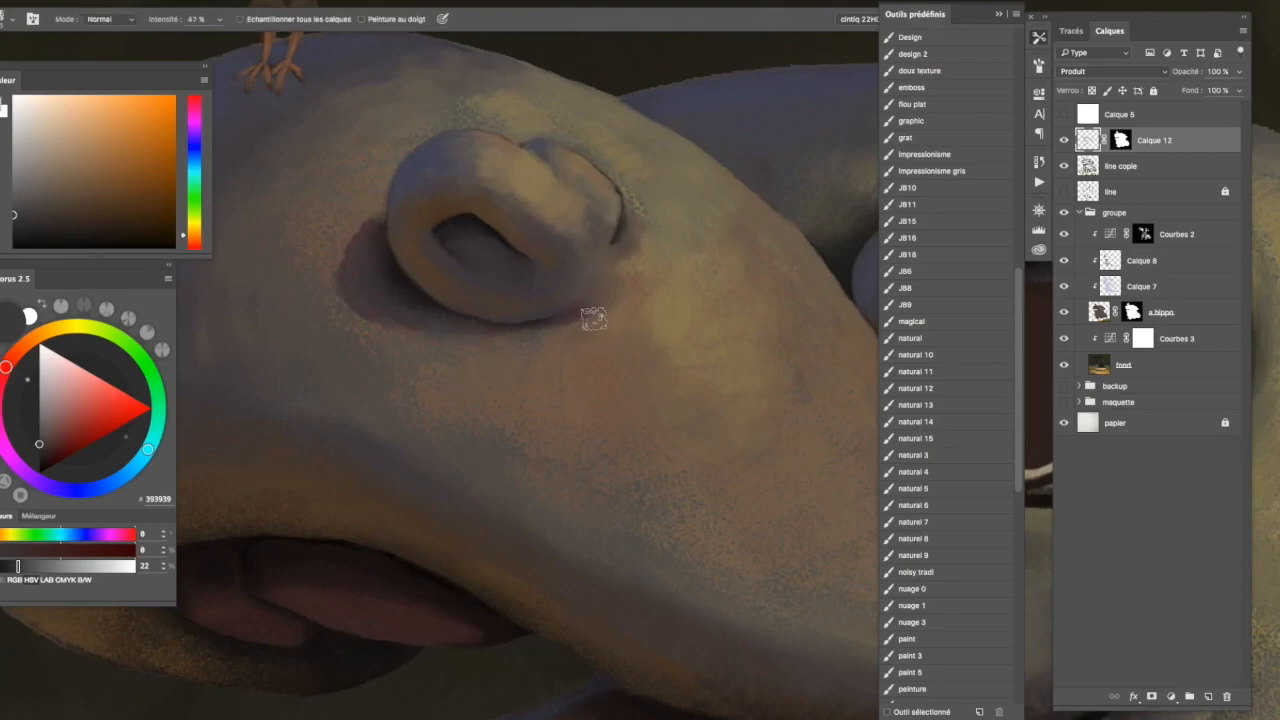
Outline the inside of the nostril opening, refine its shading with the eraser, and deselect.
key(l)
mouse_move(449, 250)
mouse_down()
mouse_move(463, 266)
mouse_move(503, 261)
mouse_move(478, 262)
mouse_up()
key(e)
key(super+d)
Outline the upper inner edge of the nostril opening and try darkening it with the brush.
mouse_move(582, 300)
mouse_down()
mouse_move(500, 300)
mouse_move(620, 300)
mouse_up()
mouse_move(526, 263)
mouse_down()
mouse_move(500, 263)
mouse_move(671, 243)
mouse_move(690, 262)
mouse_up()
key(r)
key(l)
mouse_move(330, 60)
mouse_down()
mouse_move(384, 167)
mouse_move(354, 162)
mouse_move(440, 180)
mouse_up()
key(b)
key(super+z)
key(super+d)
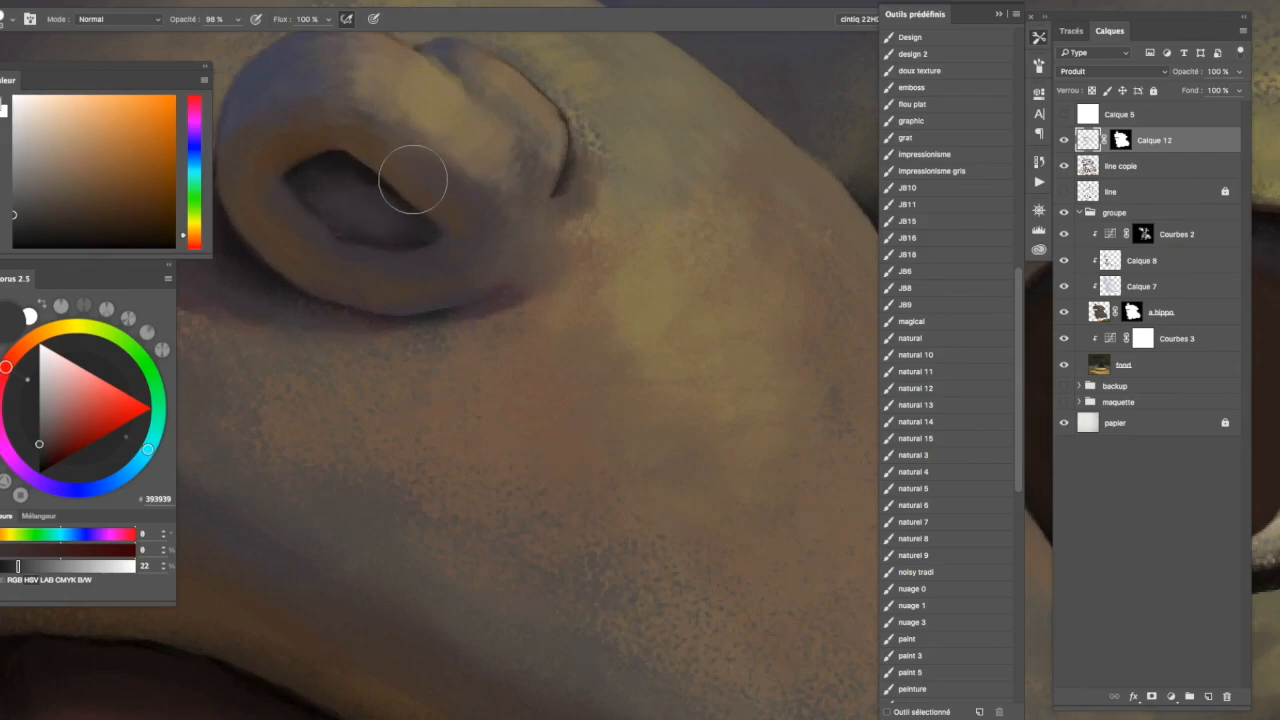
Step back in the history to recover the selection inside the nostril, check the shadow, and deselect.
click(136, 2)
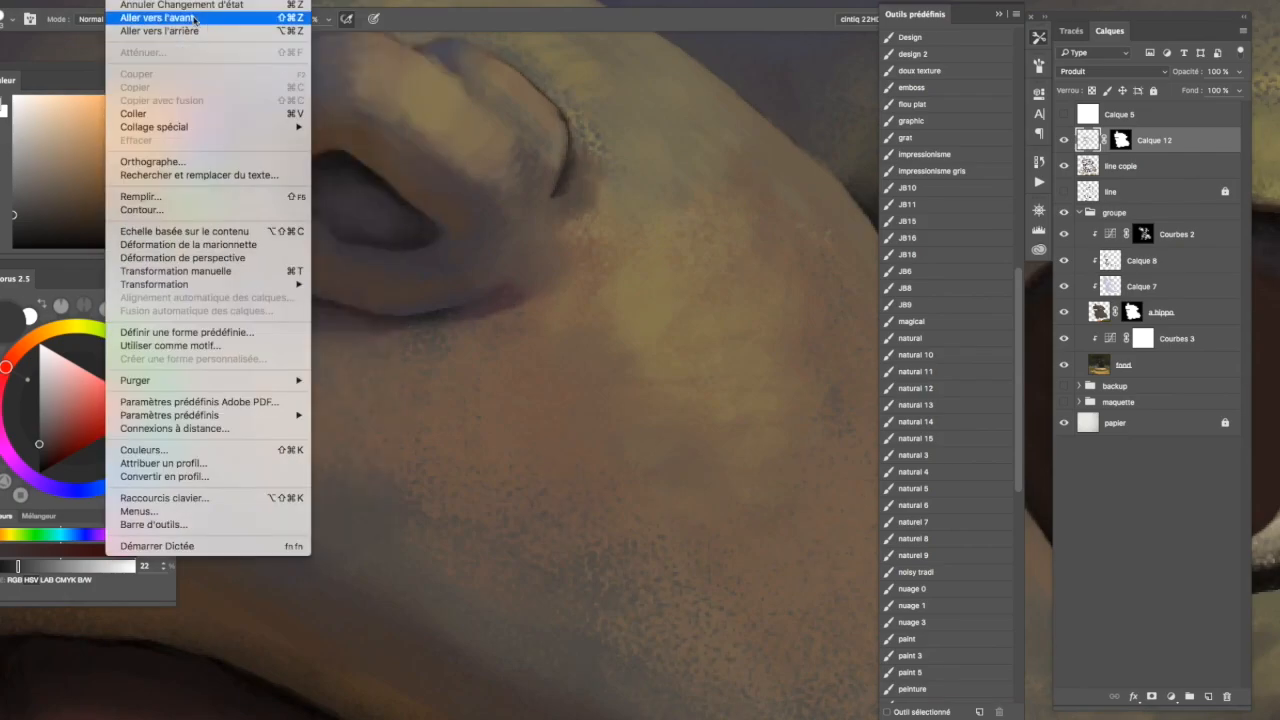
click(205, 30)
key(F8)
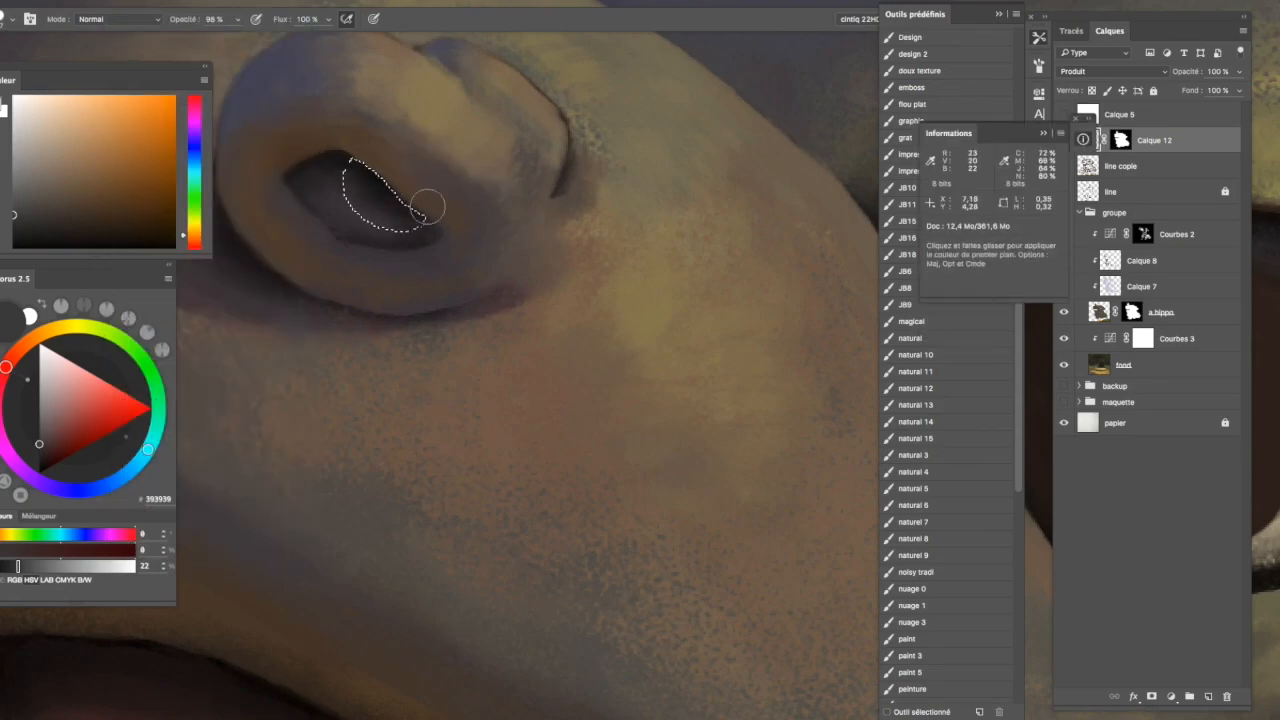
key(super+0)
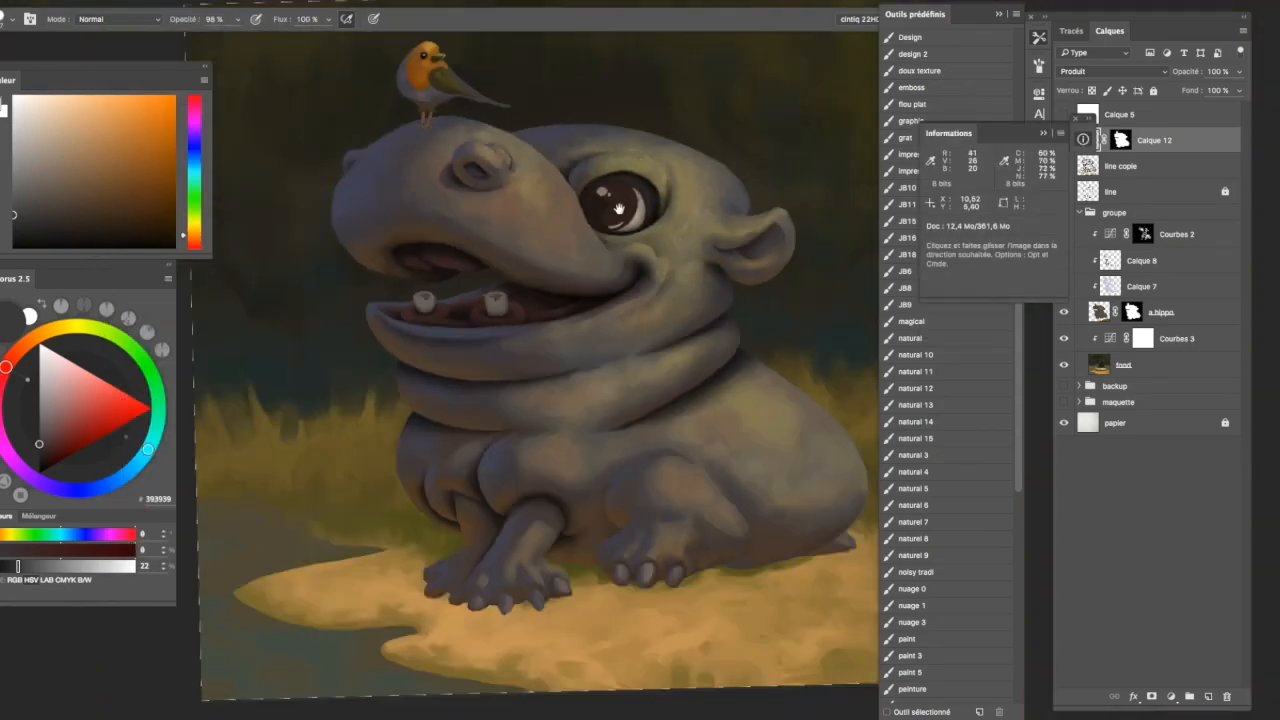
drag(486, 170, 560, 170)
key(super+d)
Refine the nostril shadow with the eraser and close the Informations panel.
drag(676, 154, 600, 150)
drag(405, 166, 480, 166)
key(e)
drag(526, 150, 450, 150)
mouse_move(545, 274)
mouse_down()
mouse_move(634, 265)
mouse_move(560, 265)
mouse_up()
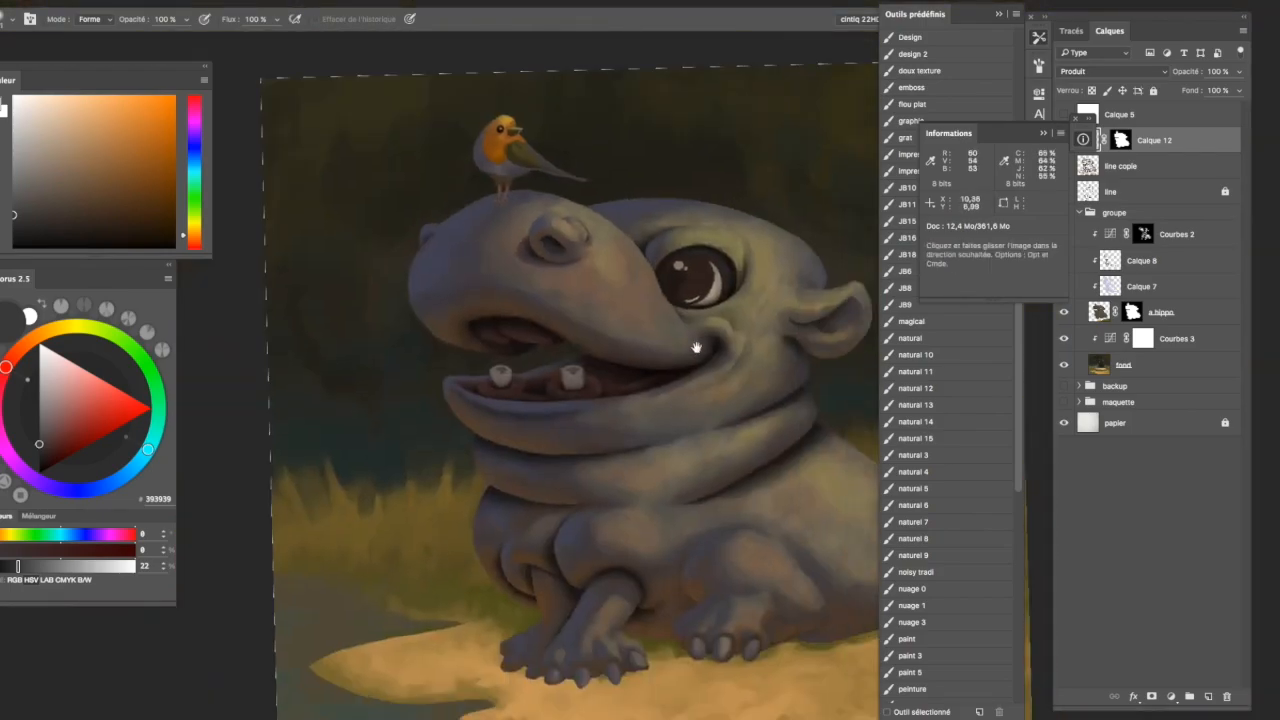
drag(805, 401, 704, 338)
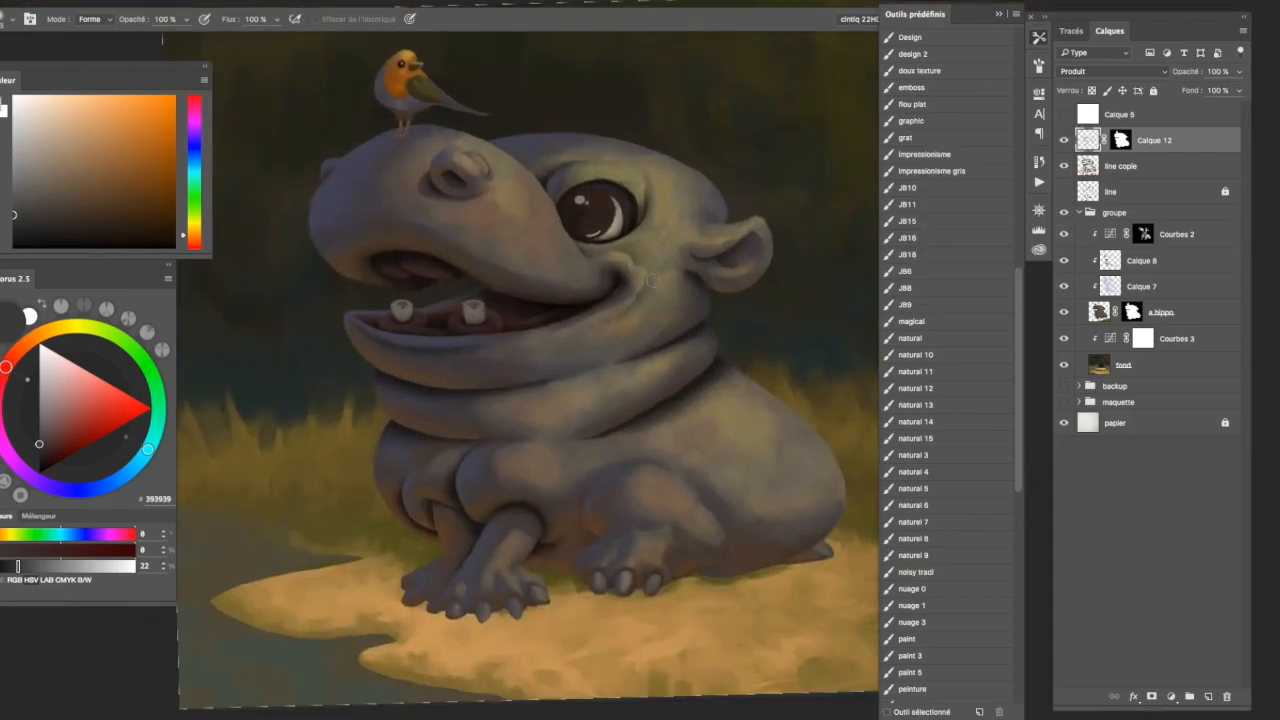
Outline the strip of body that borders the hind leg's thigh and runs down to its foot.
drag(743, 403, 711, 379)
drag(709, 449, 790, 449)
drag(502, 439, 541, 318)
key(l)
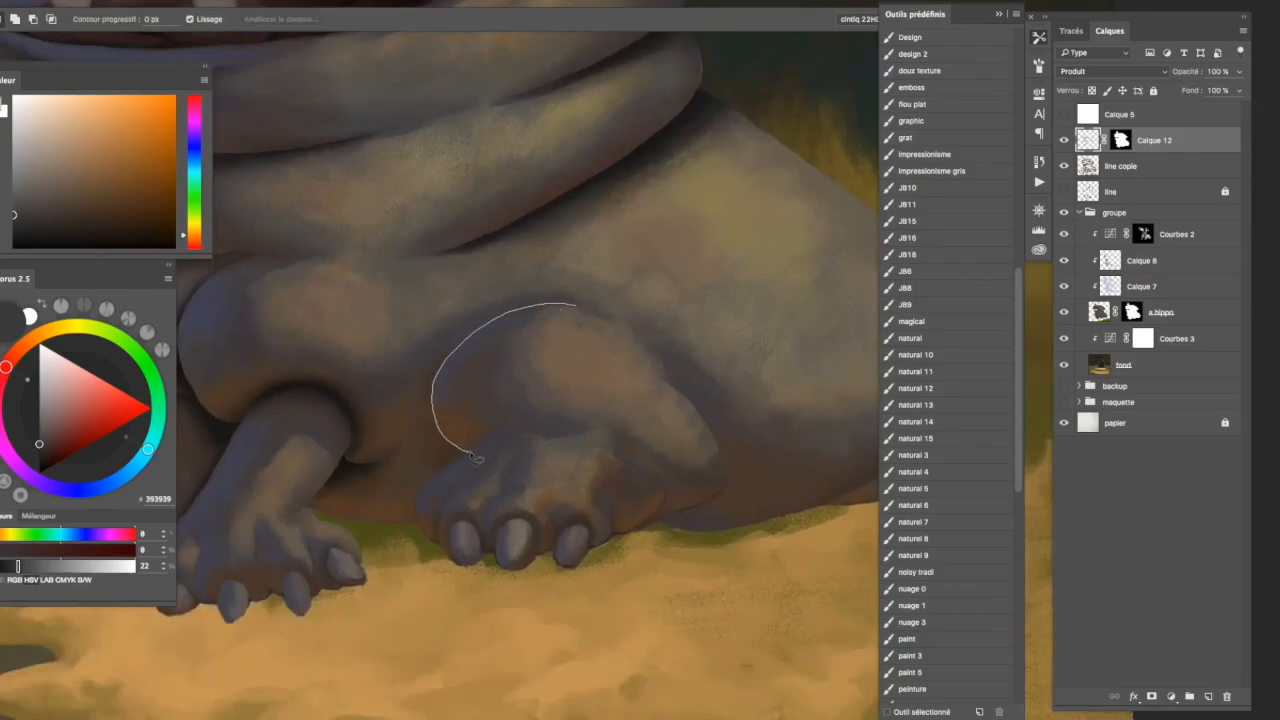
drag(606, 320, 604, 321)
Paint a dark shadow on the body around the hind leg, fade its outer edge, and deselect.
key(b)
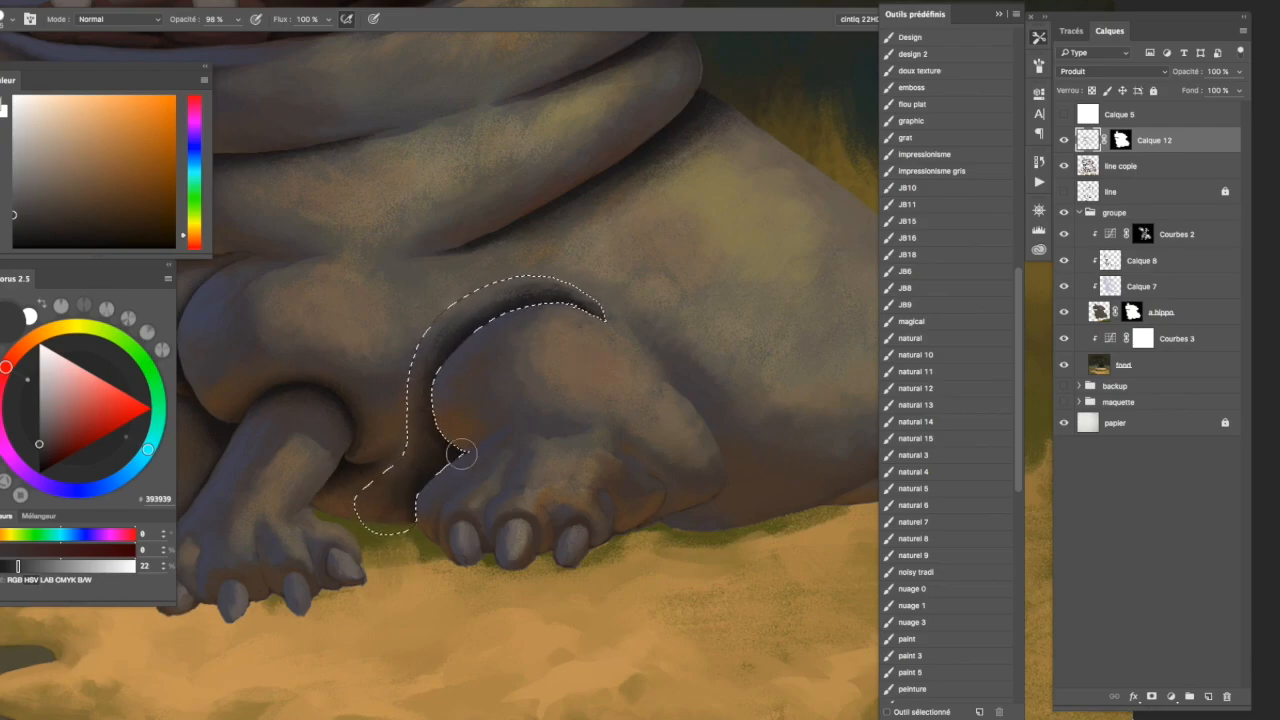
mouse_move(554, 310)
mouse_down()
mouse_move(470, 338)
mouse_move(457, 431)
mouse_move(420, 514)
mouse_up()
key(e)
mouse_move(585, 284)
mouse_down()
mouse_move(437, 329)
mouse_move(418, 437)
mouse_up()
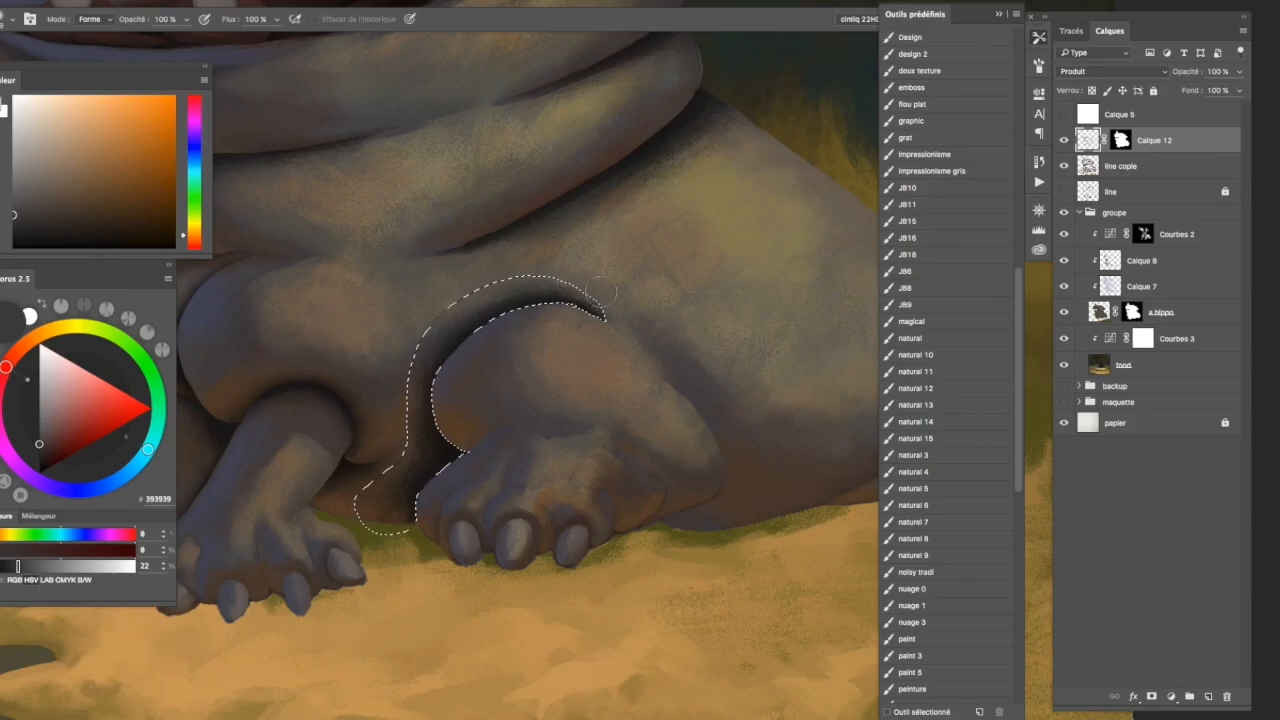
key(super+d)
Outline the belly patch between the near front leg and the hind thigh and shade it softly.
key(super+minus)
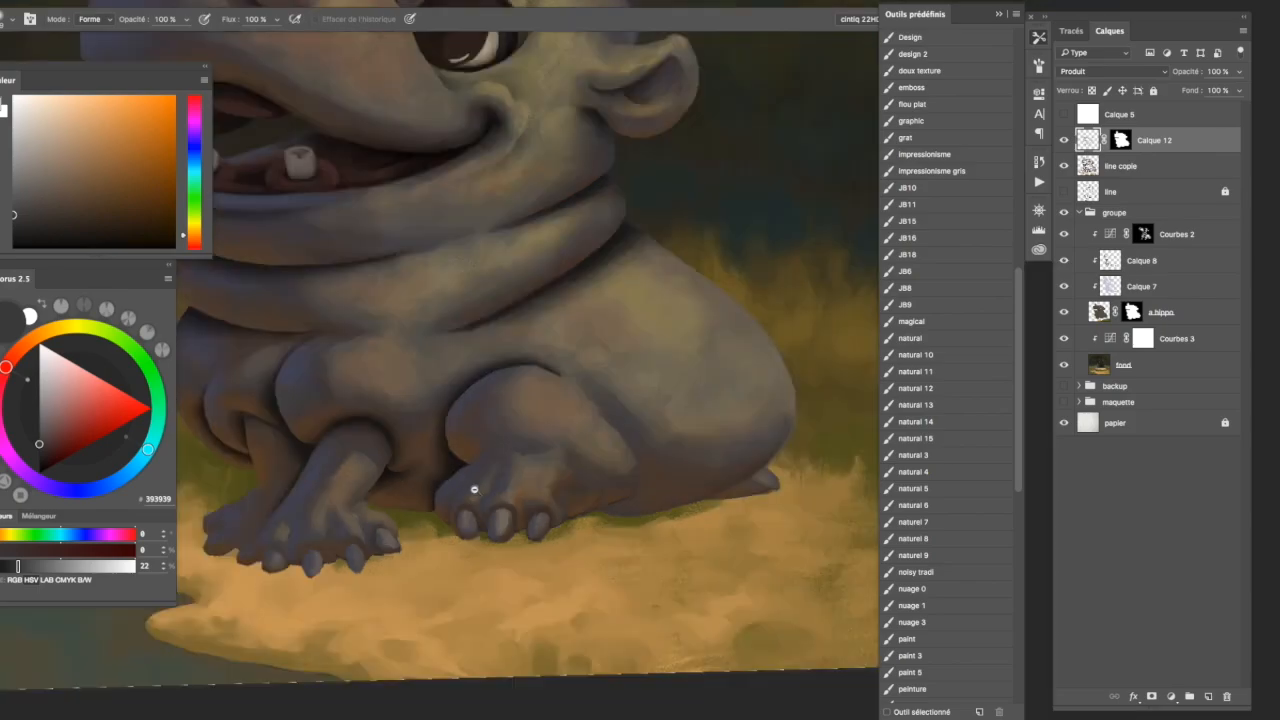
key(super+minus)
key(super+plus)
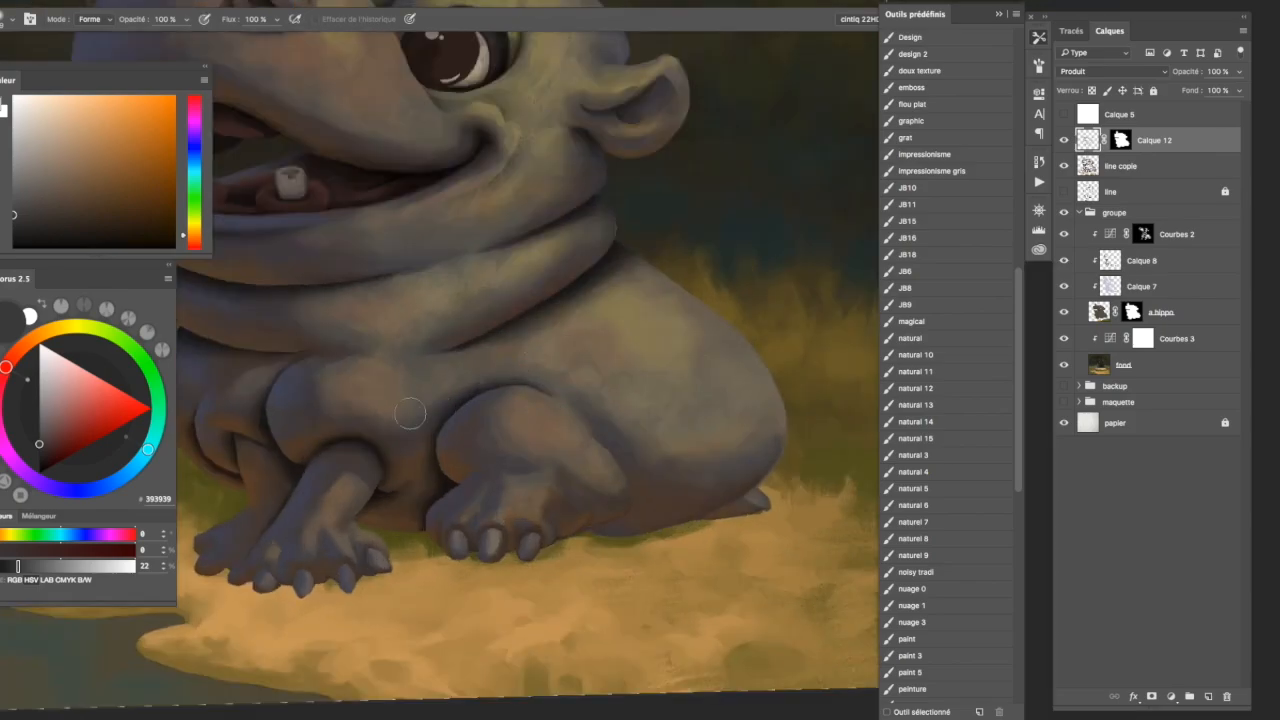
key(l)
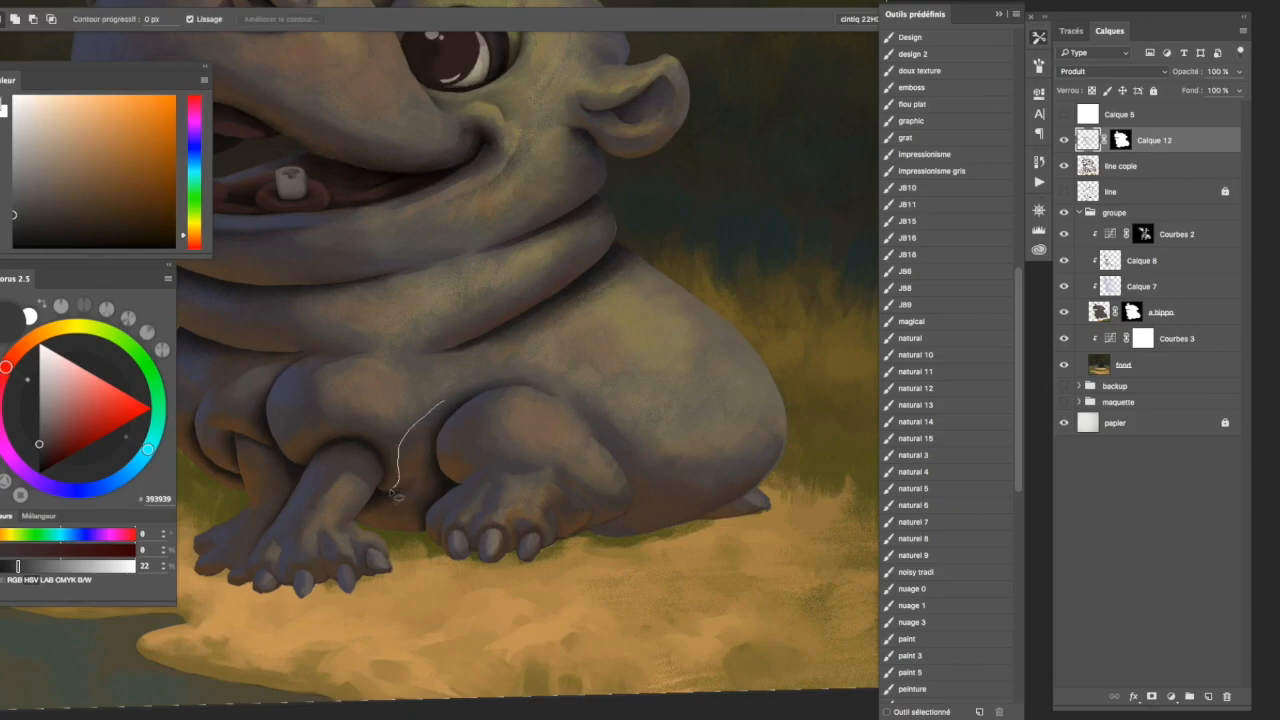
drag(452, 425, 436, 464)
key(b)
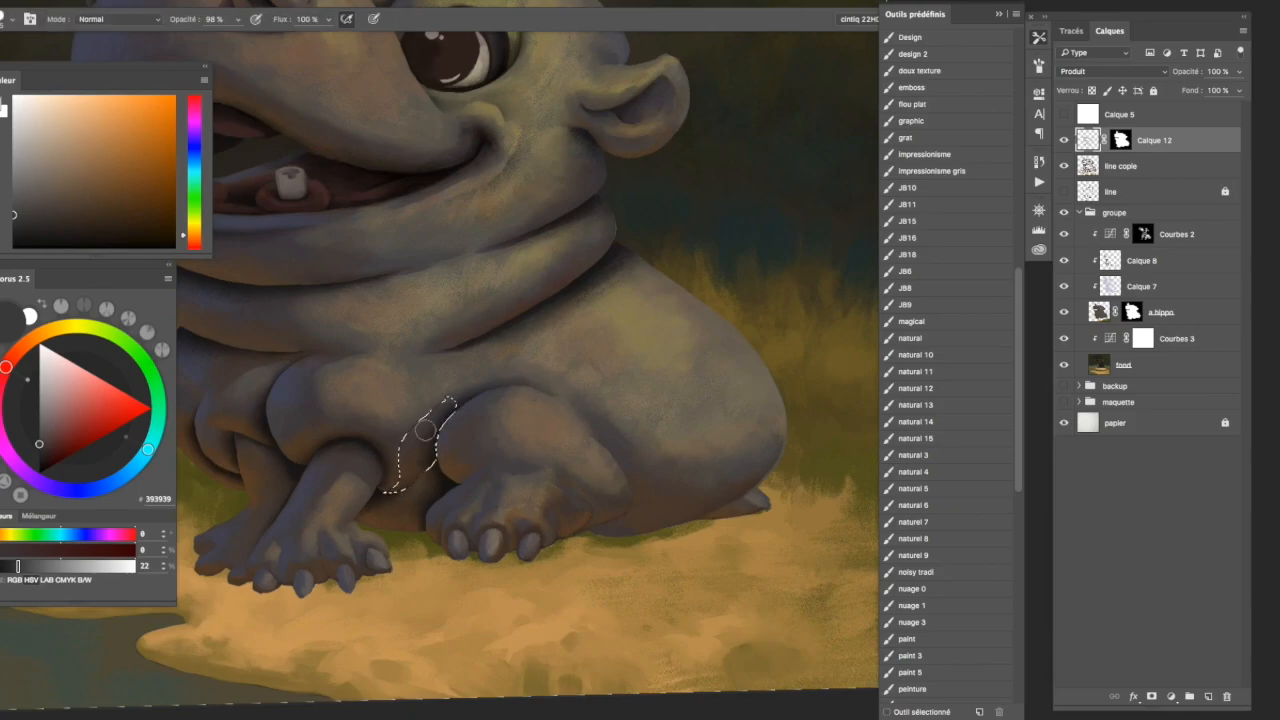
key(e)
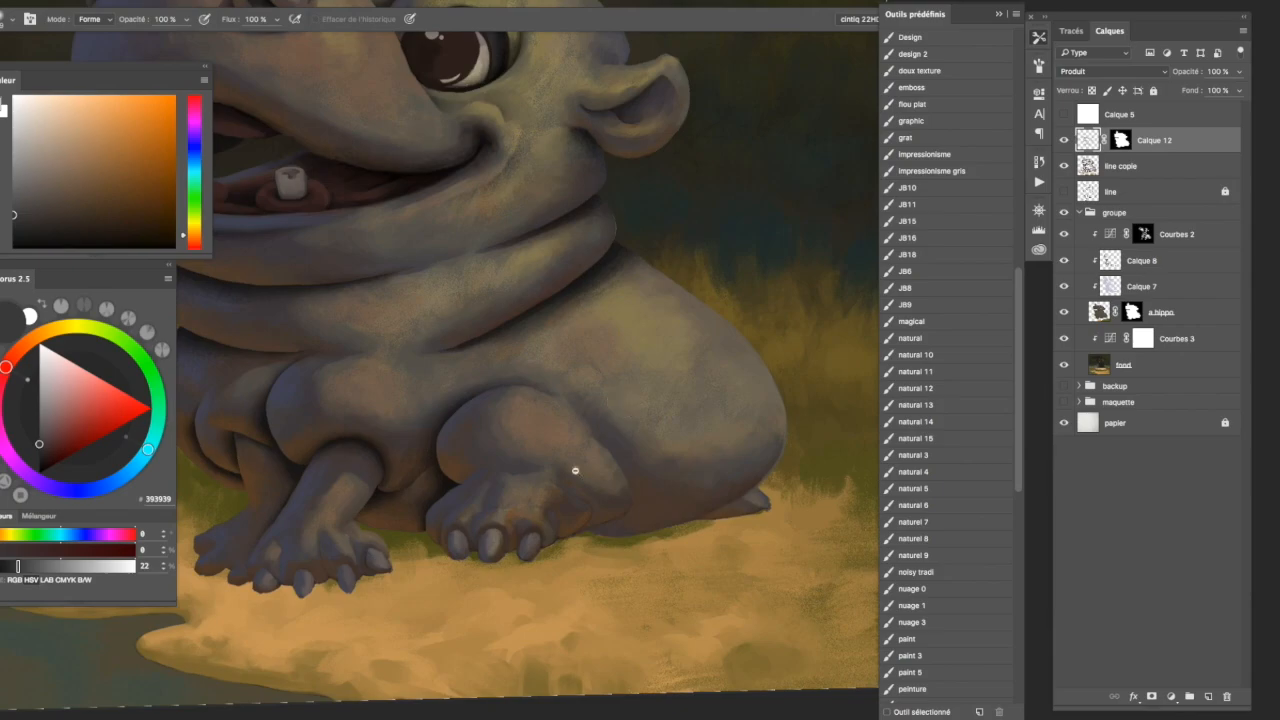
Outline the strip of belly between the front and hind feet and darken it with the brush.
scroll(426, 455, up, 2)
key(b)
scroll(465, 452, down, 1)
key(l)
drag(388, 493, 290, 461)
key(b)
mouse_move(376, 496)
mouse_down()
mouse_move(298, 499)
mouse_move(420, 496)
mouse_up()
key(ctrl+d)
scroll(430, 496, down, 4)
scroll(430, 505, up, 3)
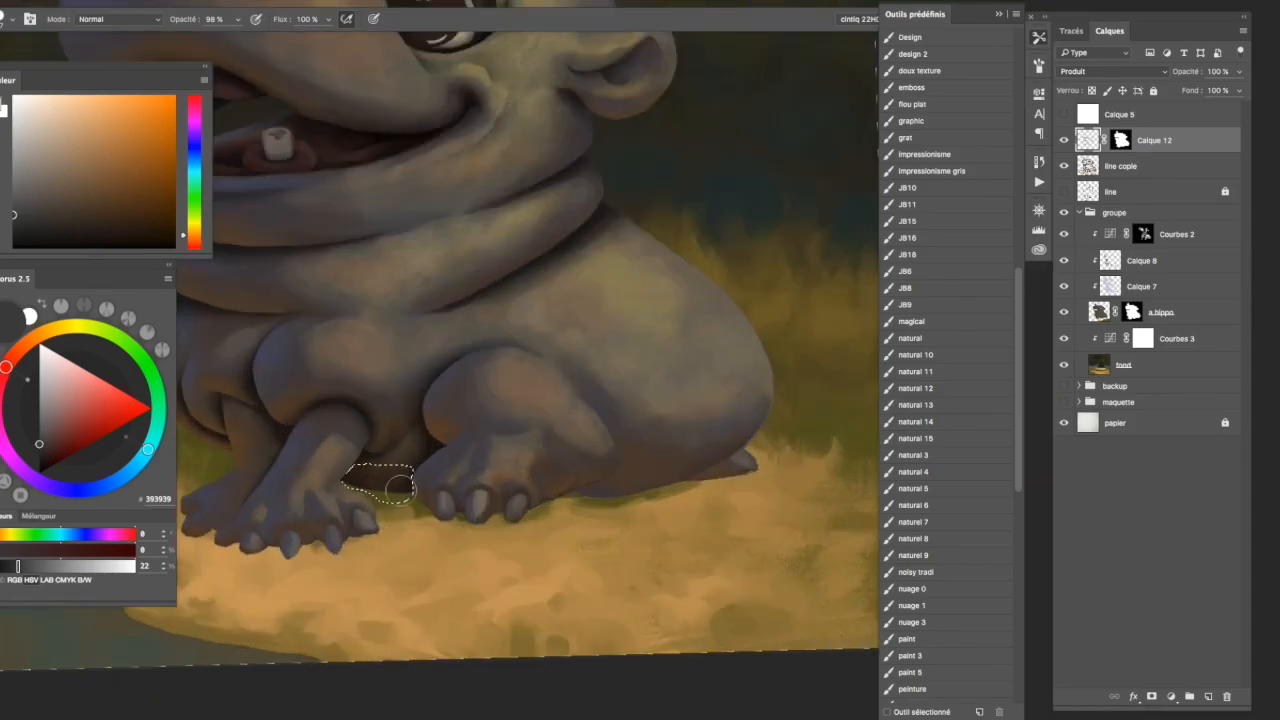
Outline the belly area between the front and hind feet up to the thigh and deepen its shadow.
key(ctrl+d)
scroll(421, 456, up, 2)
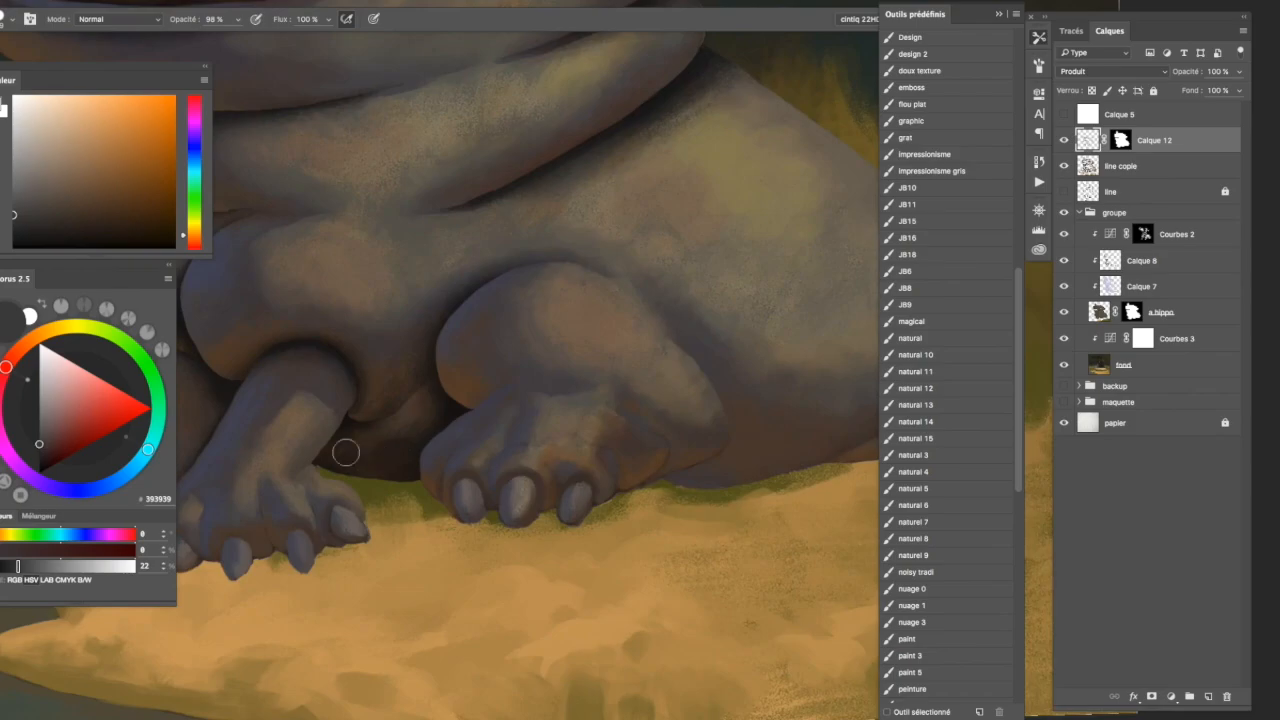
scroll(403, 467, down, 2)
key(l)
mouse_move(356, 464)
mouse_down()
mouse_move(428, 432)
mouse_move(397, 484)
mouse_up()
key(b)
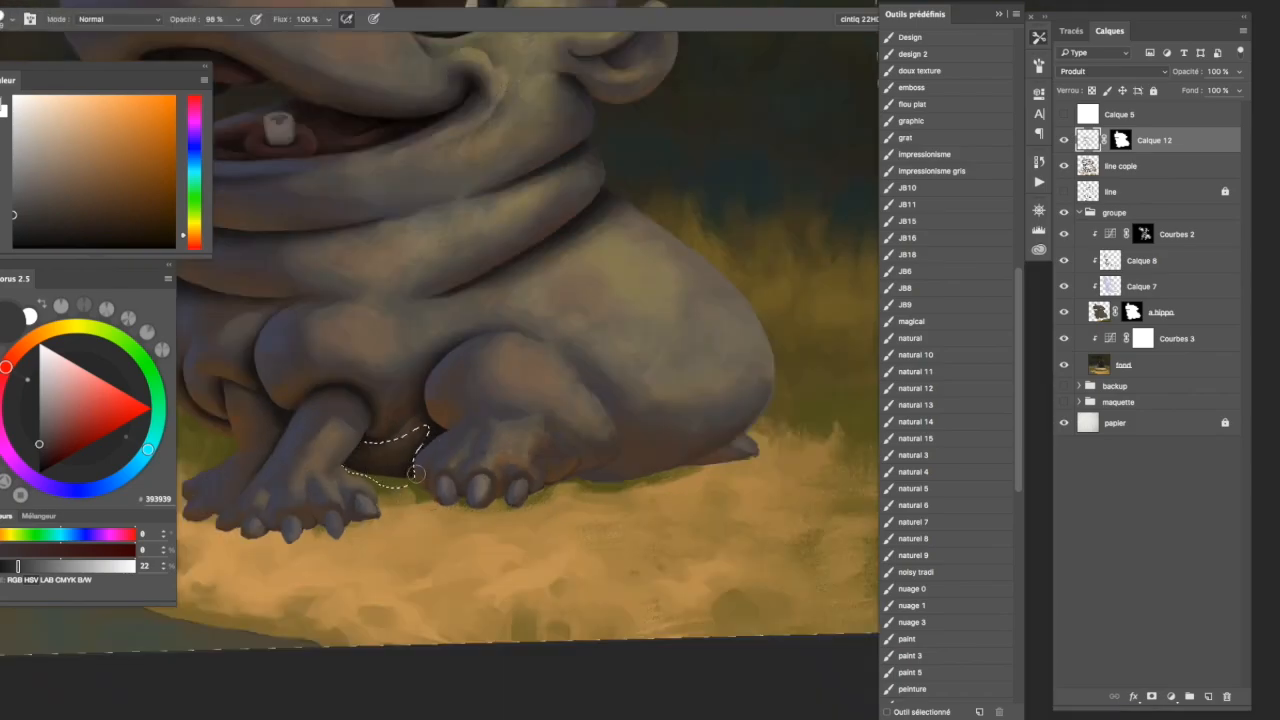
scroll(510, 443, down, 3)
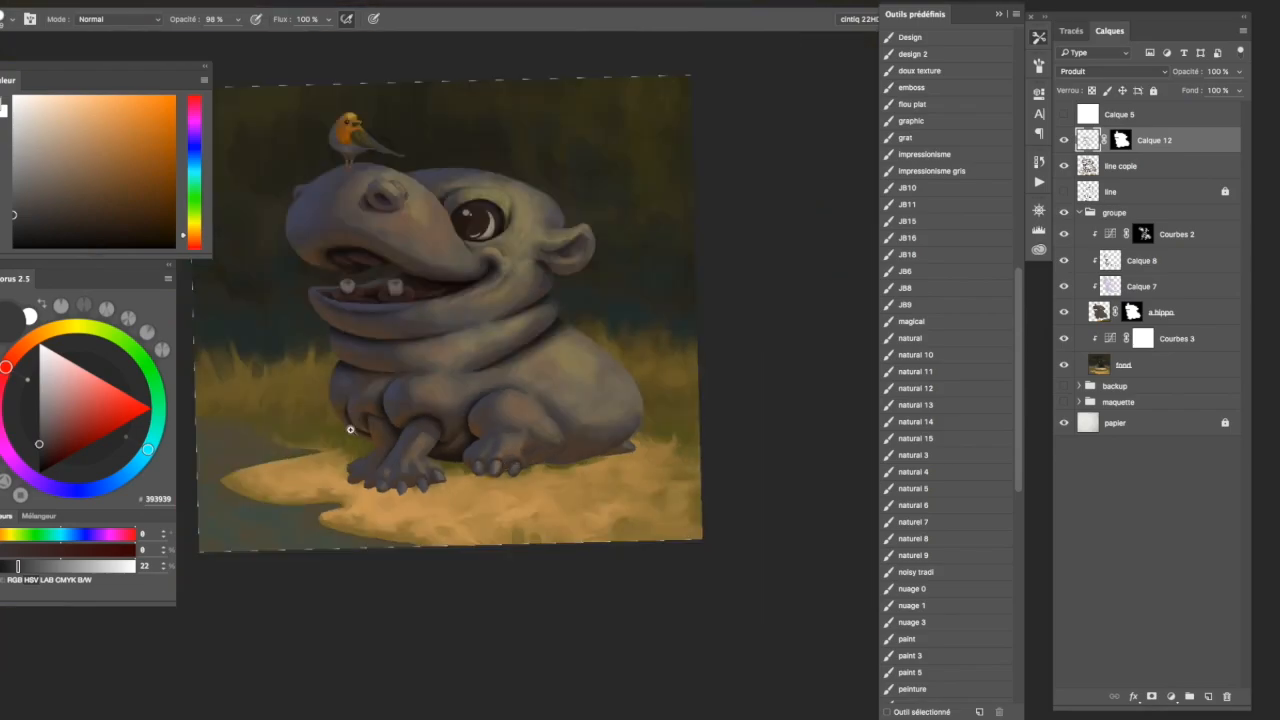
Outline the sliver of belly behind the far front leg, paint it dark, and soften it with the Eraser.
scroll(350, 430, up, 3)
key(l)
drag(370, 437, 378, 437)
key(b)
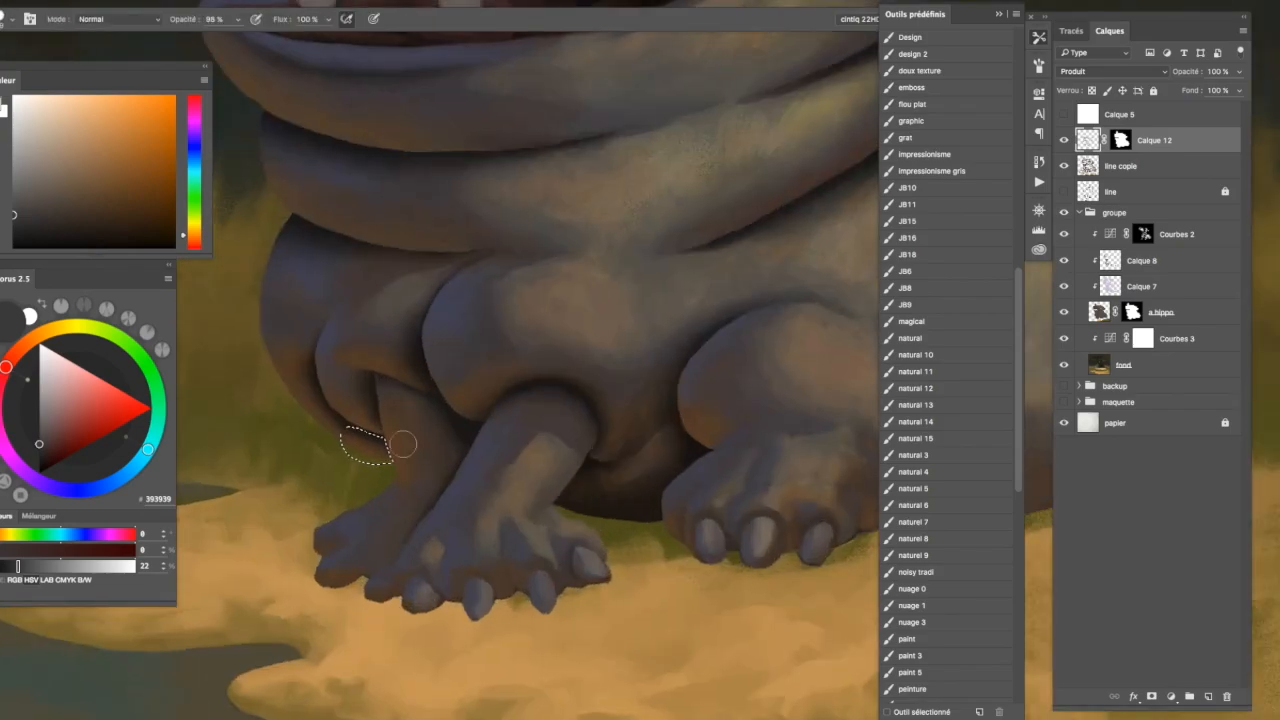
scroll(415, 446, down, 3)
scroll(414, 454, up, 3)
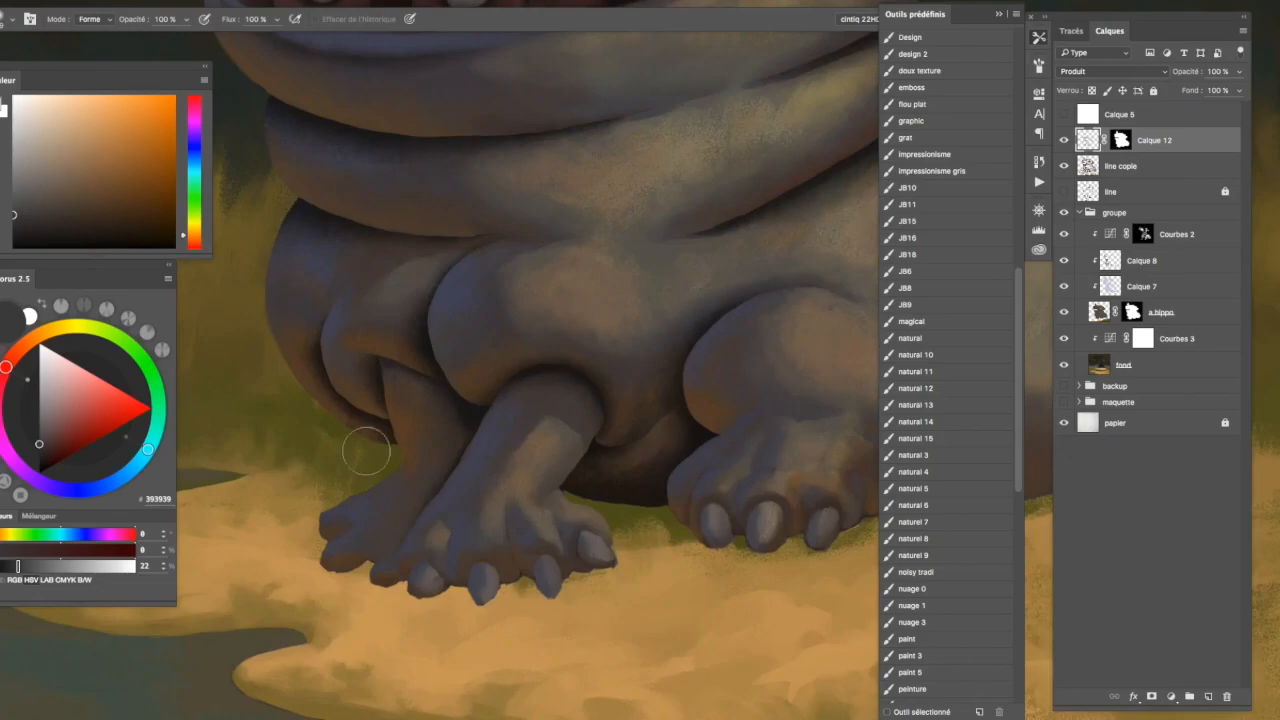
scroll(548, 398, down, 3)
key(e)
scroll(474, 389, up, 3)
scroll(476, 393, down, 3)
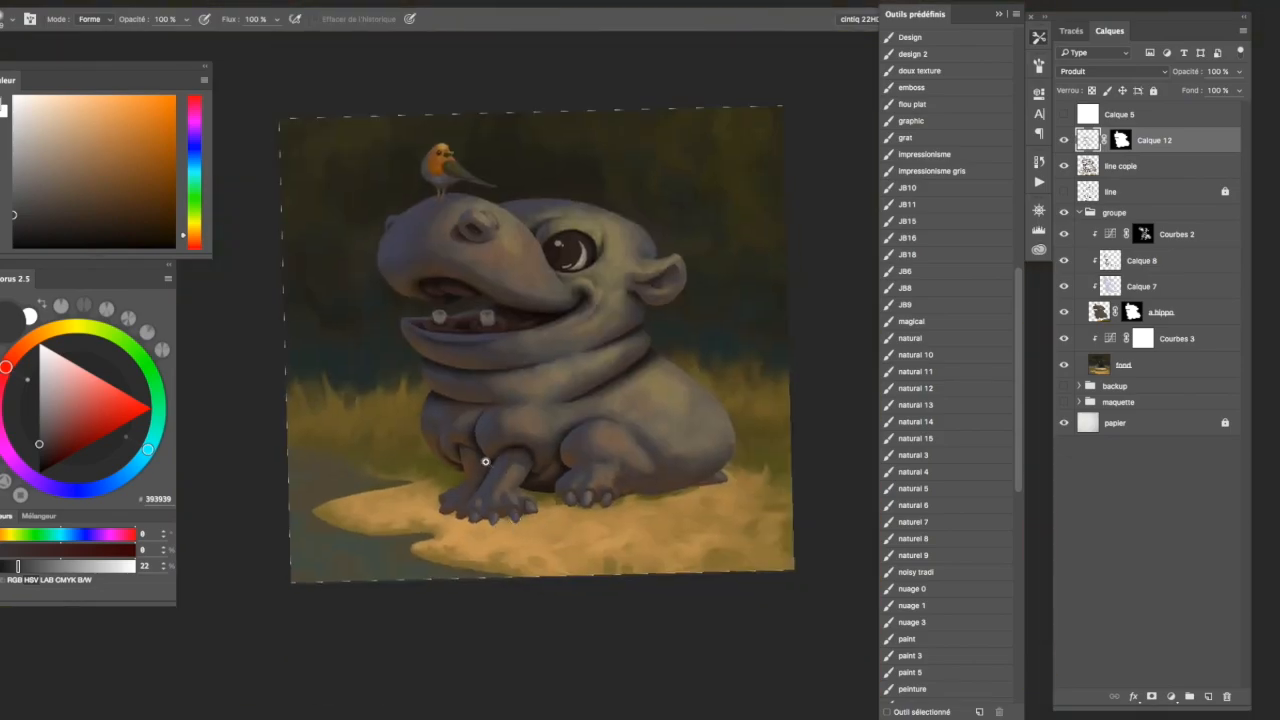
Outline the underside of the hind thigh where it meets the foot and paint a dark contact shadow.
scroll(457, 424, up, 3)
scroll(477, 435, down, 3)
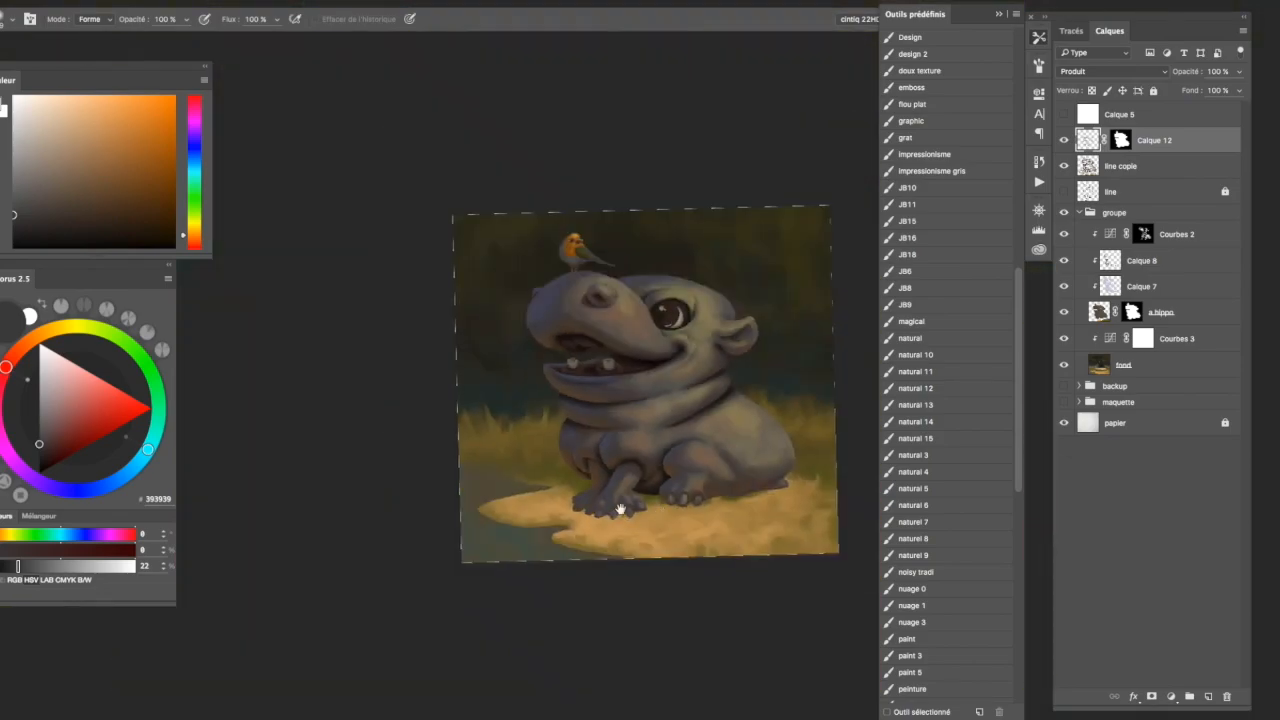
drag(701, 432, 677, 405)
scroll(672, 404, up, 6)
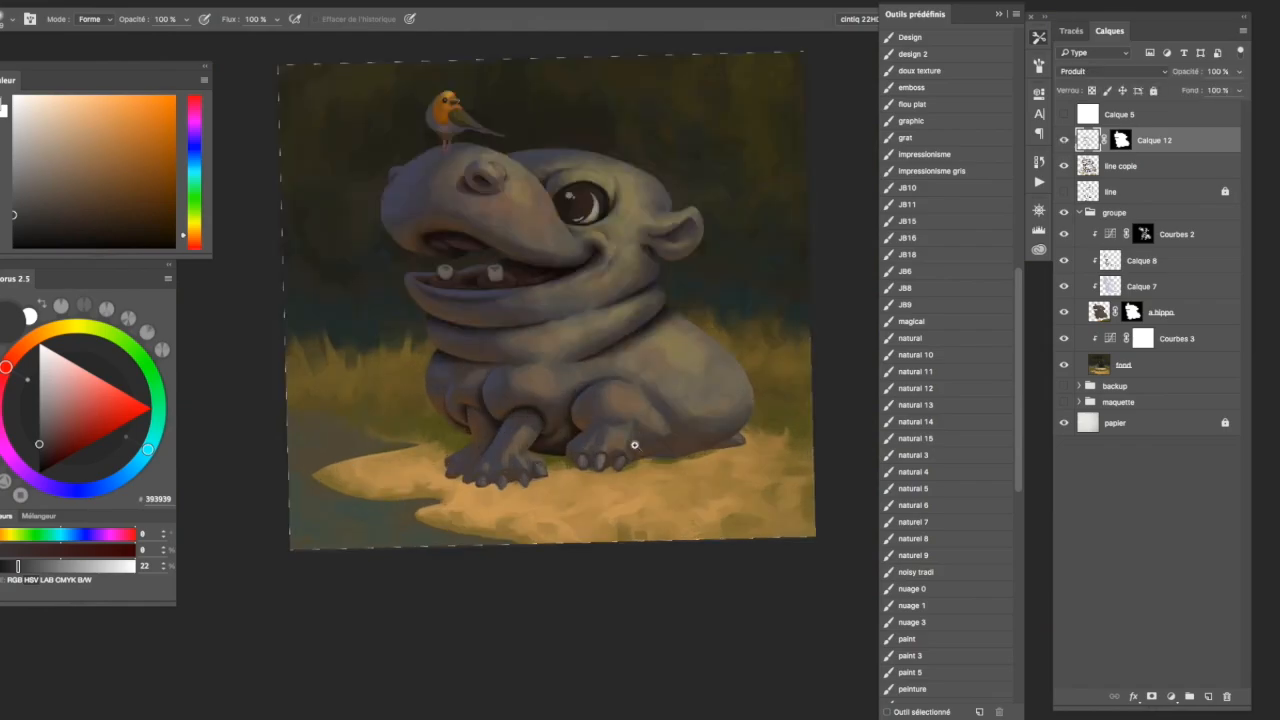
key(l)
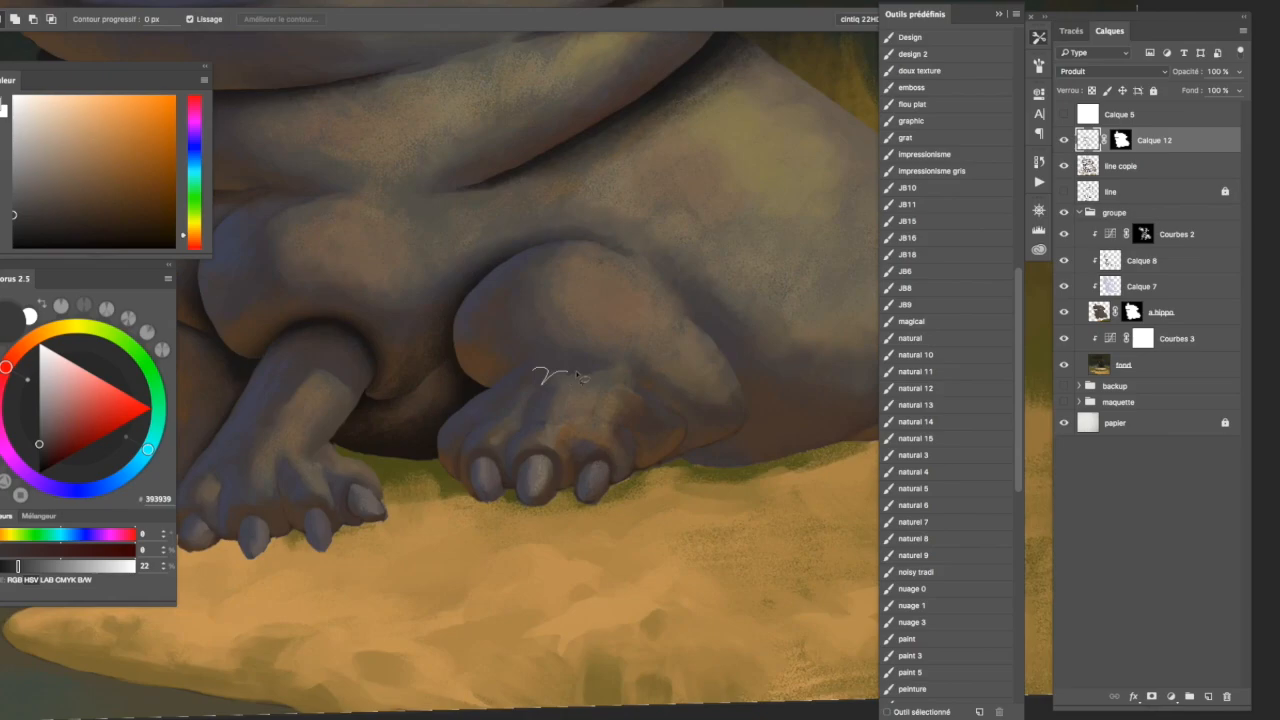
mouse_move(502, 389)
mouse_down()
mouse_move(515, 346)
mouse_move(498, 396)
mouse_move(521, 336)
mouse_move(551, 333)
mouse_move(505, 356)
mouse_move(530, 356)
mouse_move(491, 385)
mouse_move(521, 370)
mouse_move(511, 354)
mouse_move(539, 371)
mouse_move(479, 375)
mouse_up()
key(b)
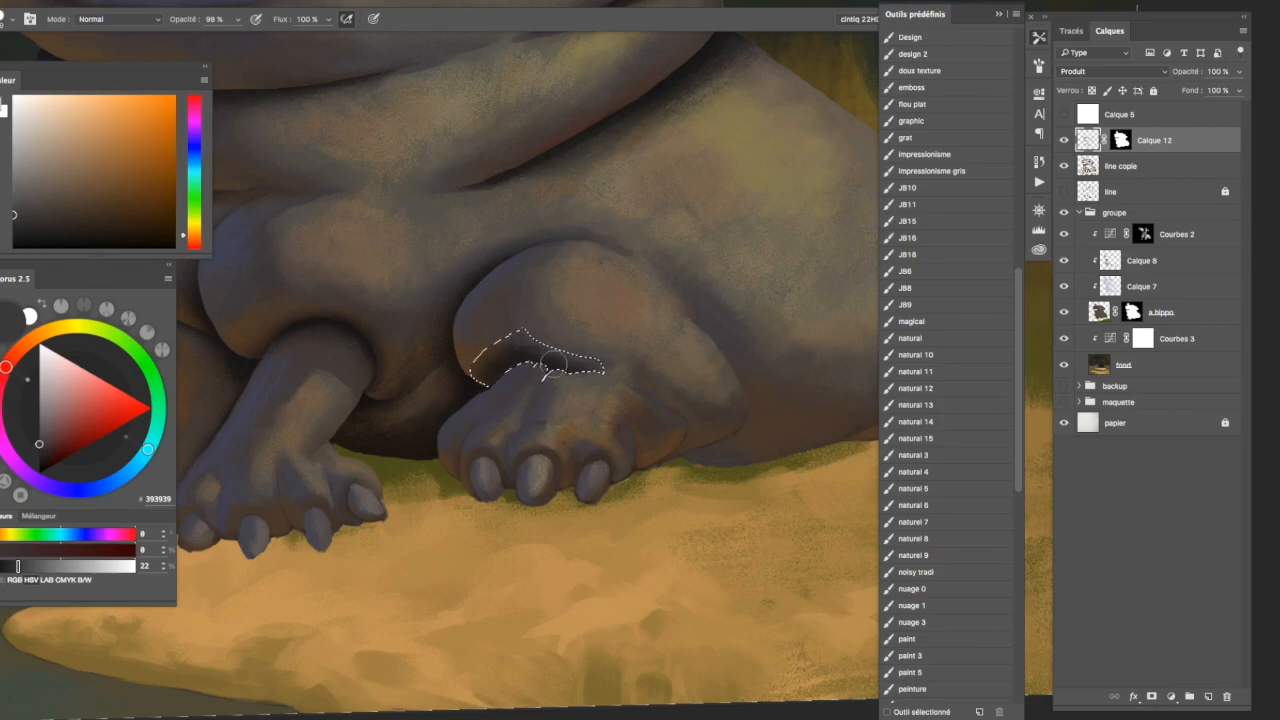
Fade the upper edge of the shadow under the hind thigh with the Eraser, deselect, and smudge it smooth.
key(e)
mouse_move(469, 374)
mouse_down()
mouse_move(520, 350)
mouse_move(570, 361)
mouse_move(555, 336)
mouse_up()
key(ctrl+d)
key(r)
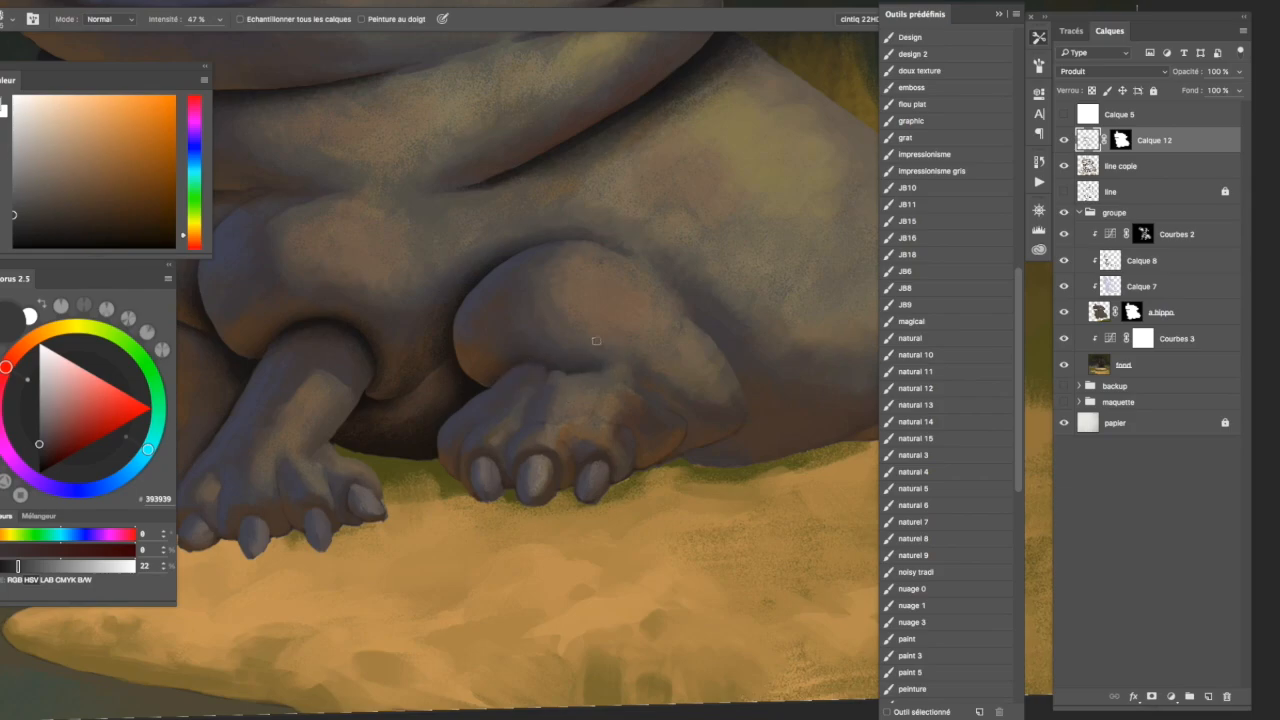
key(super+minus)
key(super+minus)
key(super+minus)
Outline the lower front corner of the hind thigh, shade it, fade the shading, and deselect.
key(super+plus)
key(super+plus)
key(super+plus)
key(super+plus)
key(super+plus)
key(l)
key(super+minus)
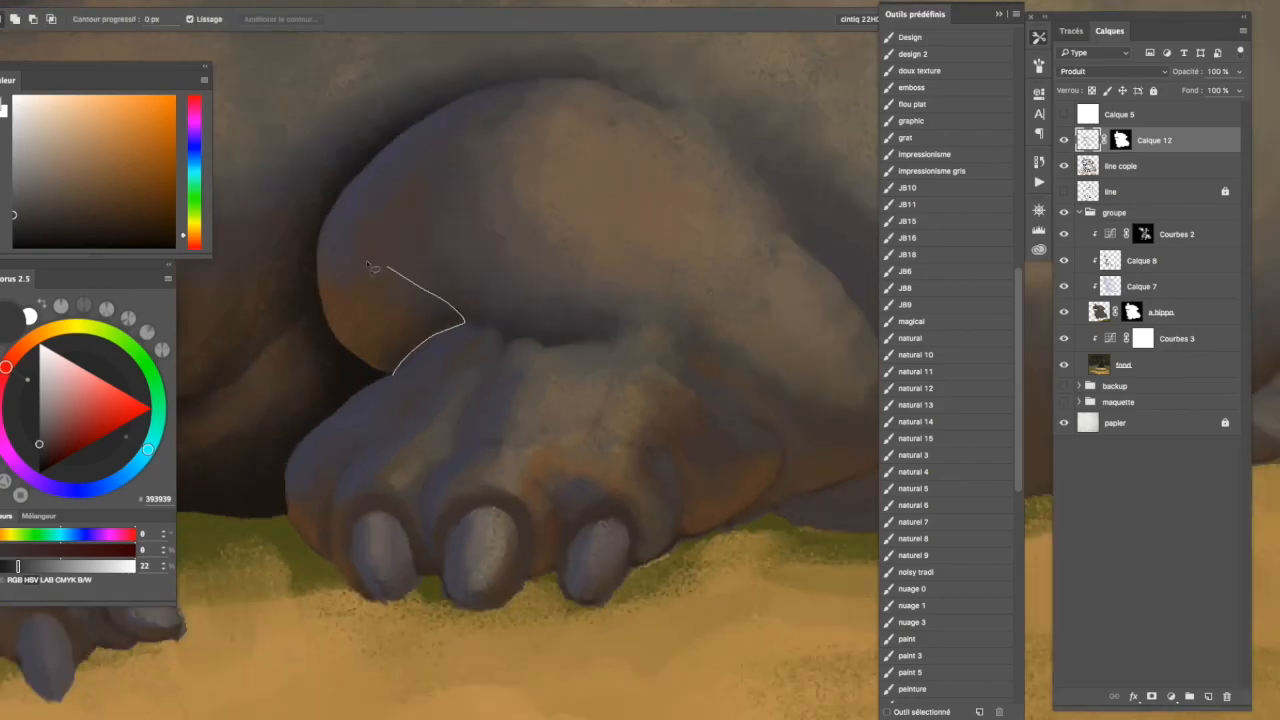
drag(365, 365, 362, 362)
key(b)
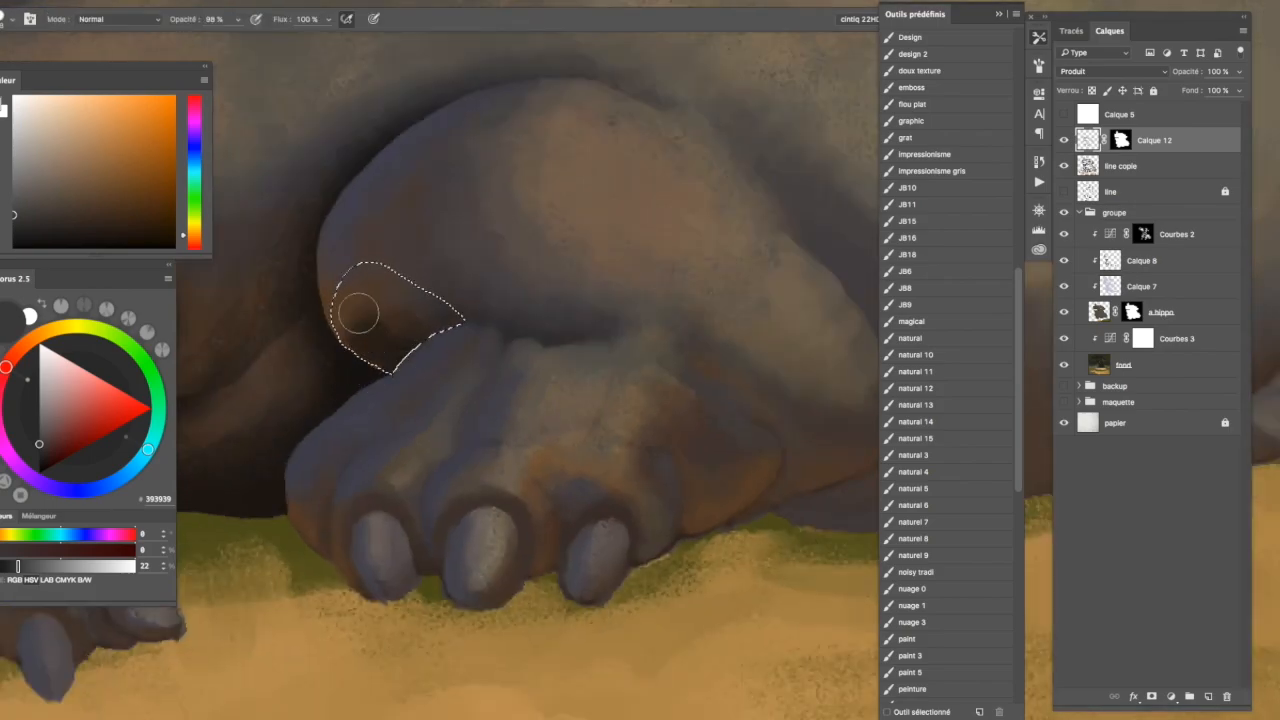
key(e)
mouse_move(346, 374)
mouse_down()
mouse_move(397, 303)
mouse_move(390, 327)
mouse_up()
key(super+d)
key(super+minus)
key(super+minus)
key(super+minus)
Touch up the dark shadow along the front edge of the hind thigh above the foot with the Brush.
key(super+plus)
key(super+plus)
key(super+plus)
key(super+plus)
key(b)
drag(482, 337, 436, 310)
key(super+minus)
key(super+plus)
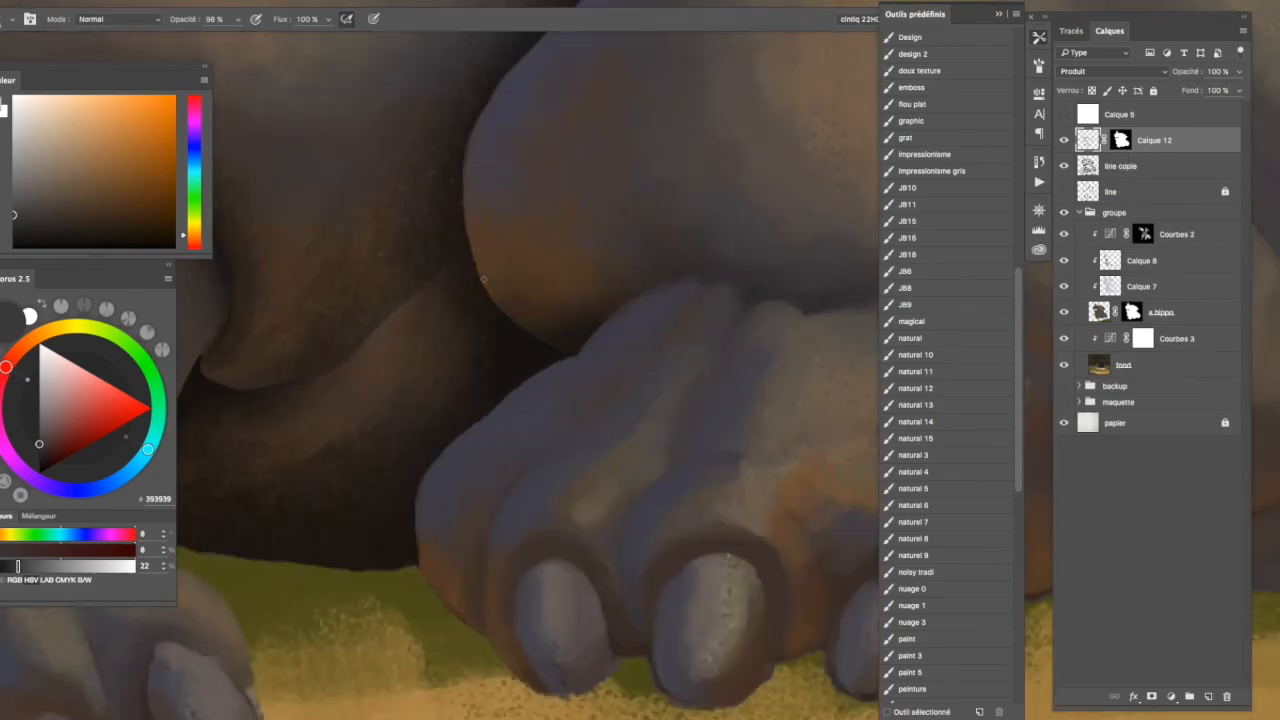
key(super+minus)
key(super+minus)
key(super+minus)
key(super+plus)
key(super+plus)
key(super+plus)
key(super+plus)
key(super+minus)
key(super+minus)
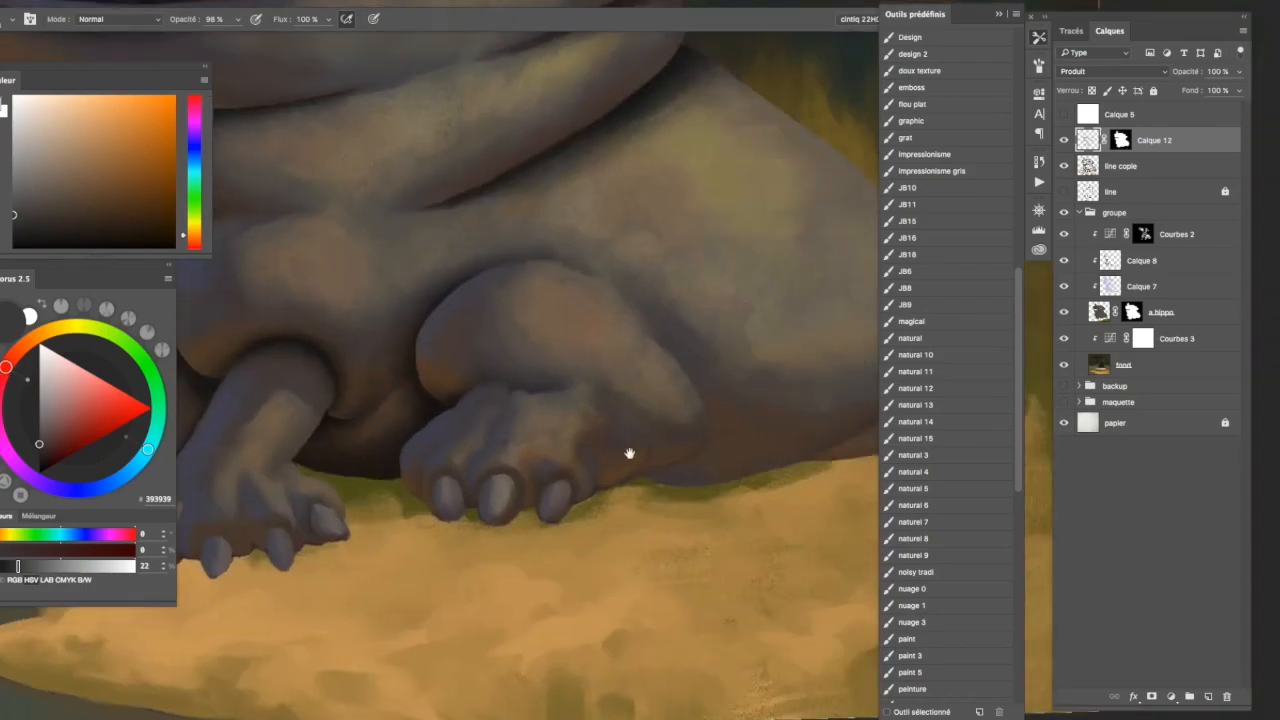
Outline the side of the hind foot next to its first clawed toe, darken it, soften it, and deselect.
key(super+plus)
key(super+plus)
key(l)
mouse_move(330, 385)
mouse_down()
mouse_move(369, 426)
mouse_move(384, 409)
mouse_move(347, 373)
mouse_move(342, 416)
mouse_move(348, 340)
mouse_move(348, 382)
mouse_up()
key(b)
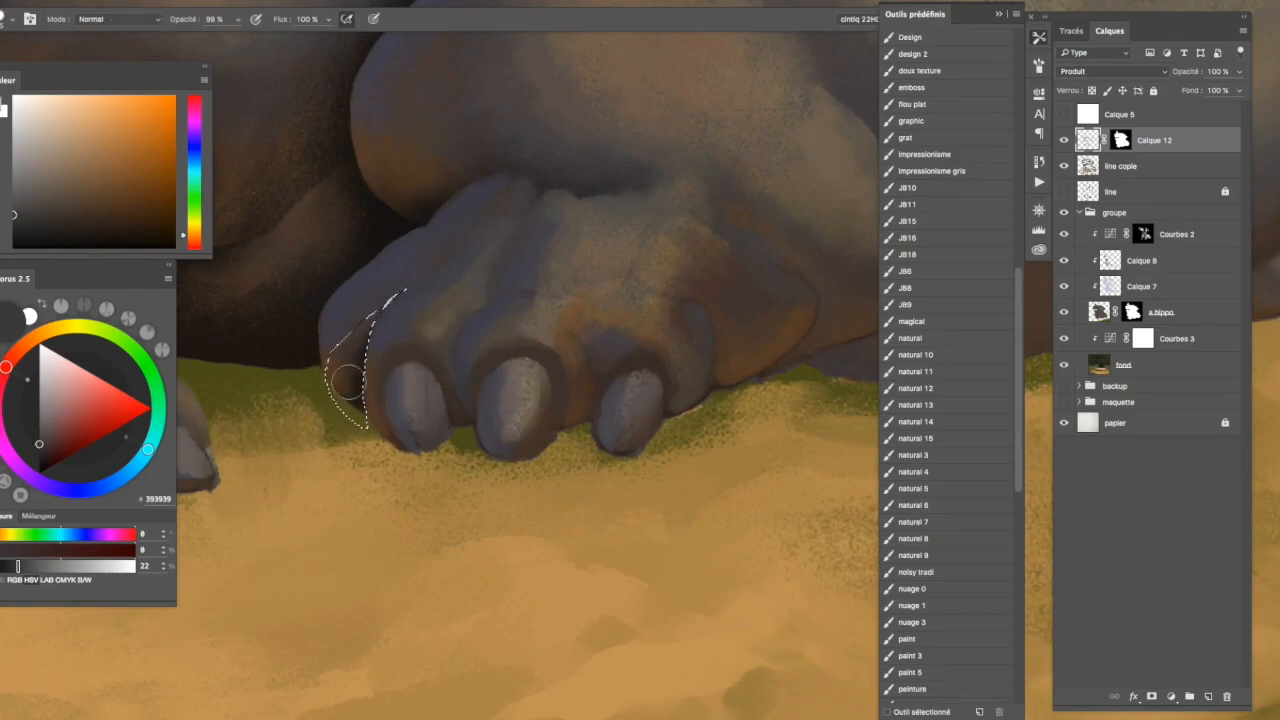
key(e)
key(super+d)
key(super+minus)
key(super+minus)
key(super+minus)
key(super+minus)
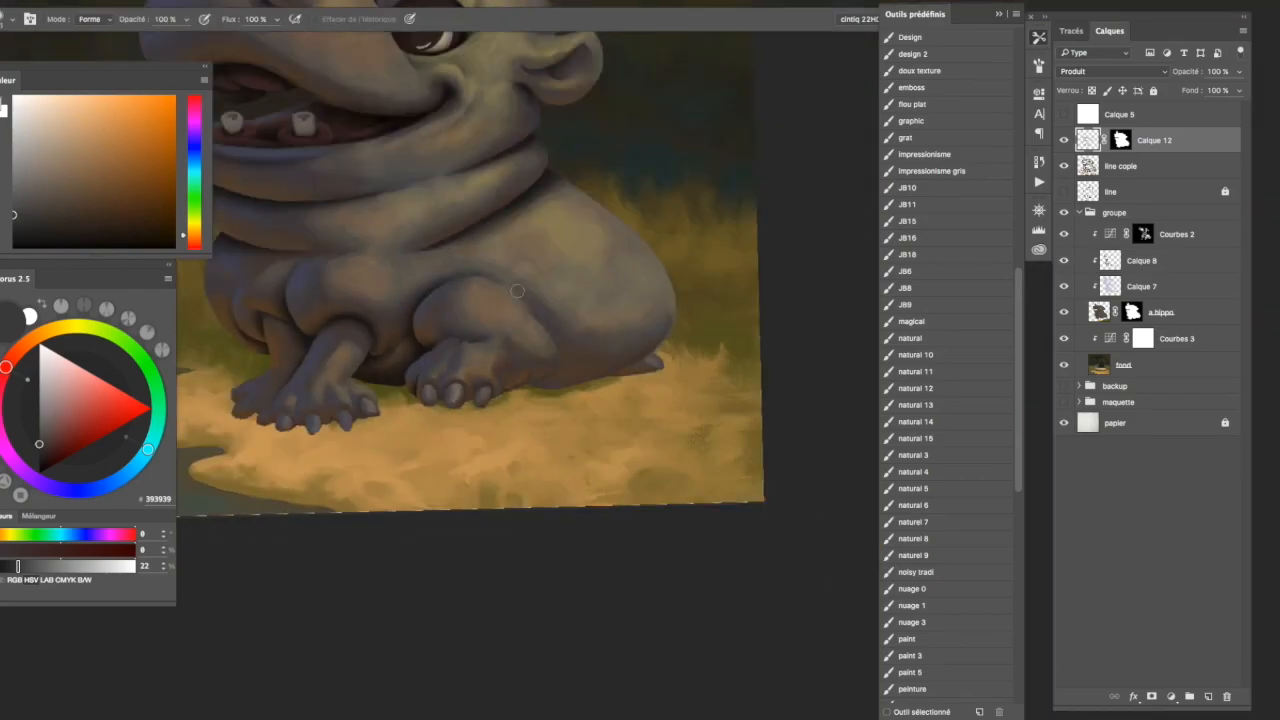
Outline the skin around the near front foot's claw beside the inner toe, shade it dark, and deselect.
drag(389, 457, 413, 451)
mouse_move(320, 423)
mouse_down()
mouse_move(514, 394)
mouse_move(496, 394)
mouse_up()
key(l)
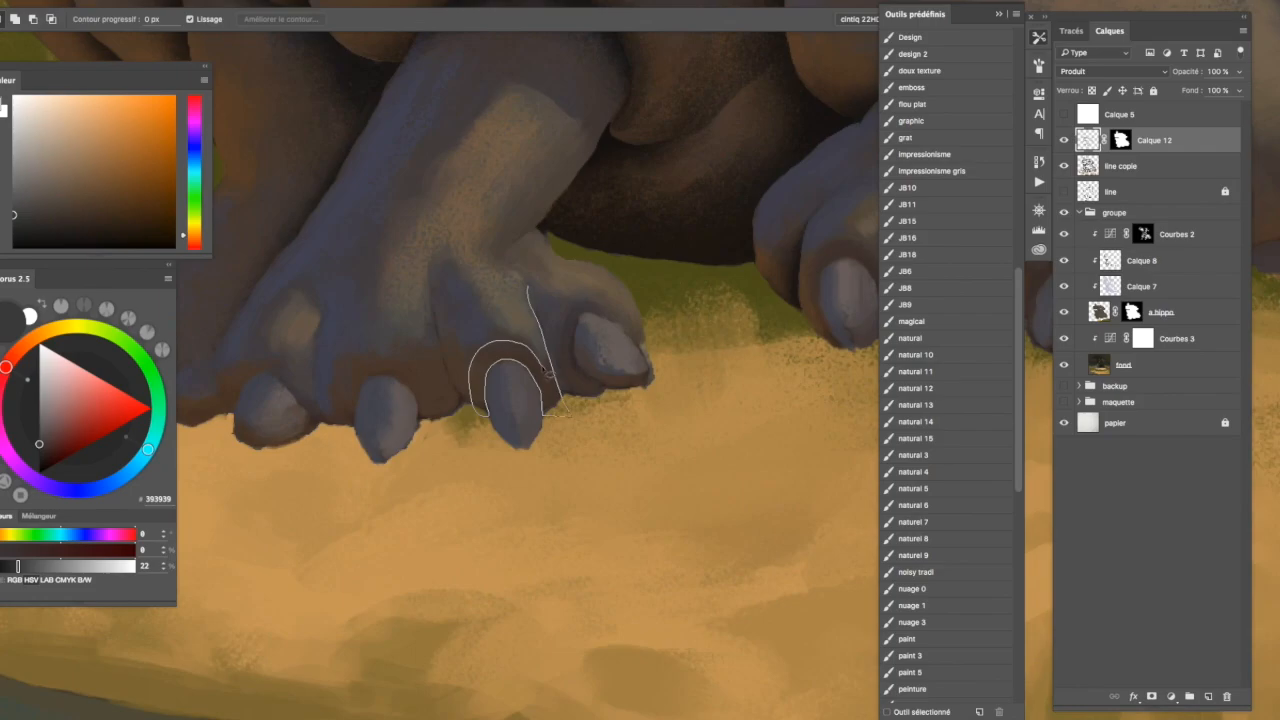
drag(527, 279, 528, 281)
key(super+plus)
key(b)
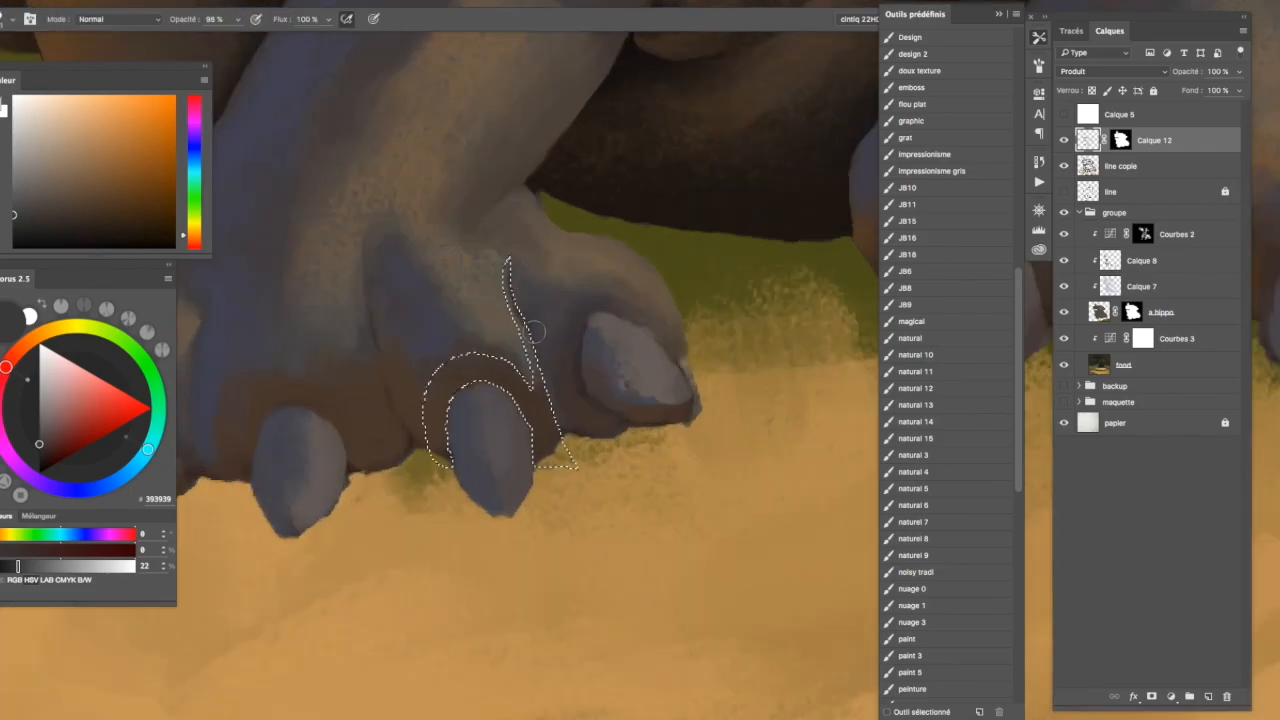
mouse_move(549, 385)
mouse_down()
mouse_move(534, 428)
mouse_move(545, 436)
mouse_move(489, 384)
mouse_move(465, 425)
mouse_move(459, 392)
mouse_move(433, 418)
mouse_move(445, 379)
mouse_move(527, 413)
mouse_move(567, 347)
mouse_move(530, 378)
mouse_move(574, 312)
mouse_up()
key(super+d)
Outline the skin between the near front foot's two long claws up into the toe crease, darken it, and deselect.
key(h)
key(l)
drag(483, 165, 495, 230)
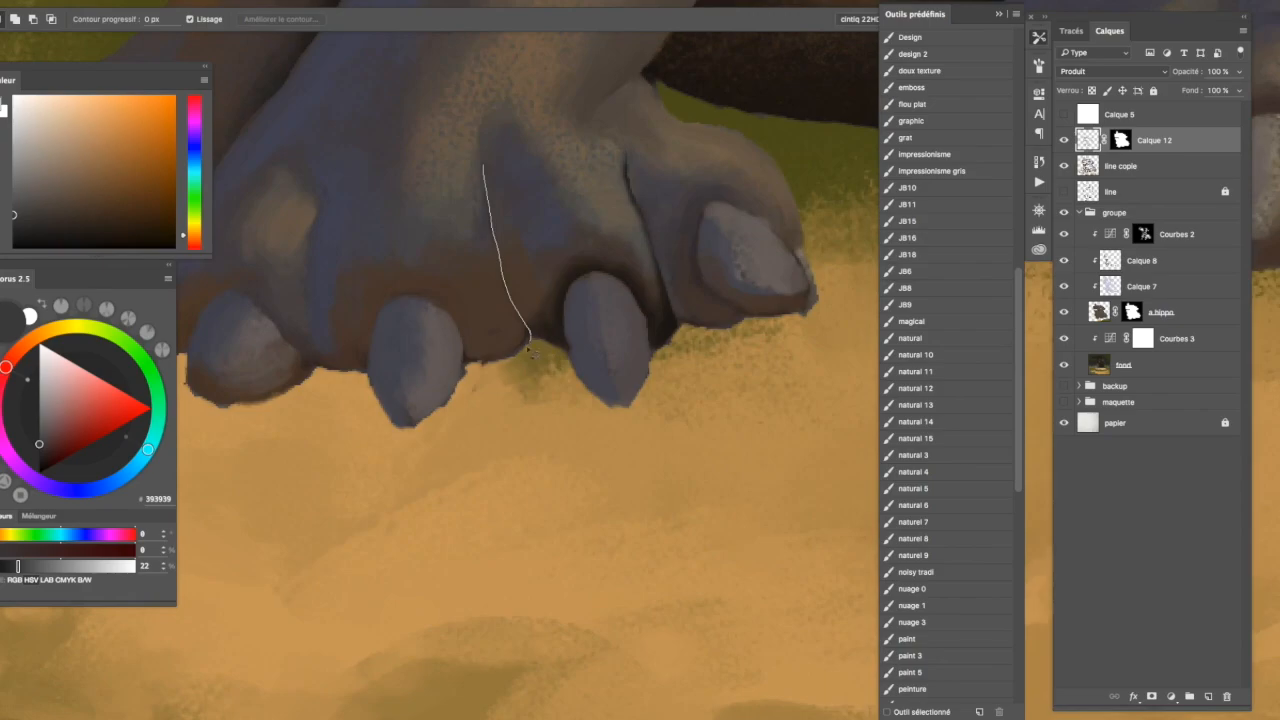
drag(458, 324, 486, 258)
key(b)
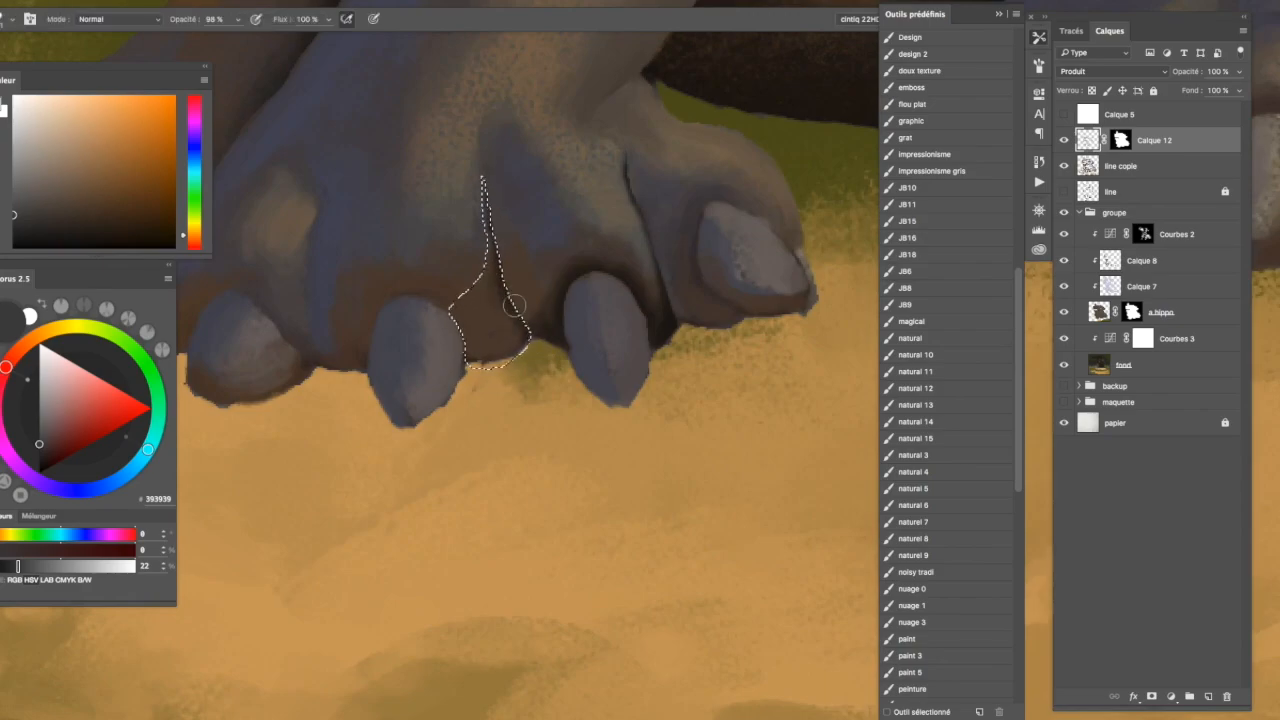
mouse_move(474, 302)
mouse_down()
mouse_move(506, 314)
mouse_move(472, 298)
mouse_up()
key(e)
key(super+d)
Outline the skin around the near front foot's middle claw and paint a soft dark shadow there.
drag(614, 248, 600, 354)
key(l)
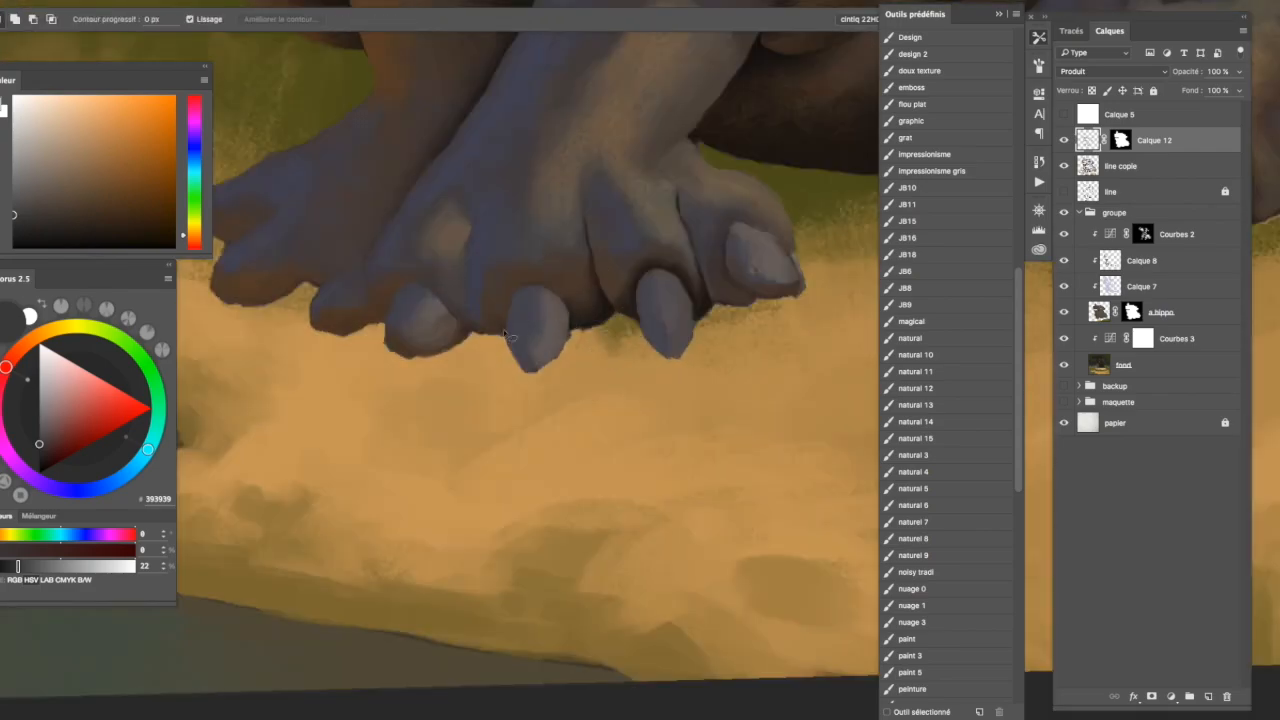
key(b)
drag(500, 288, 545, 300)
key(e)
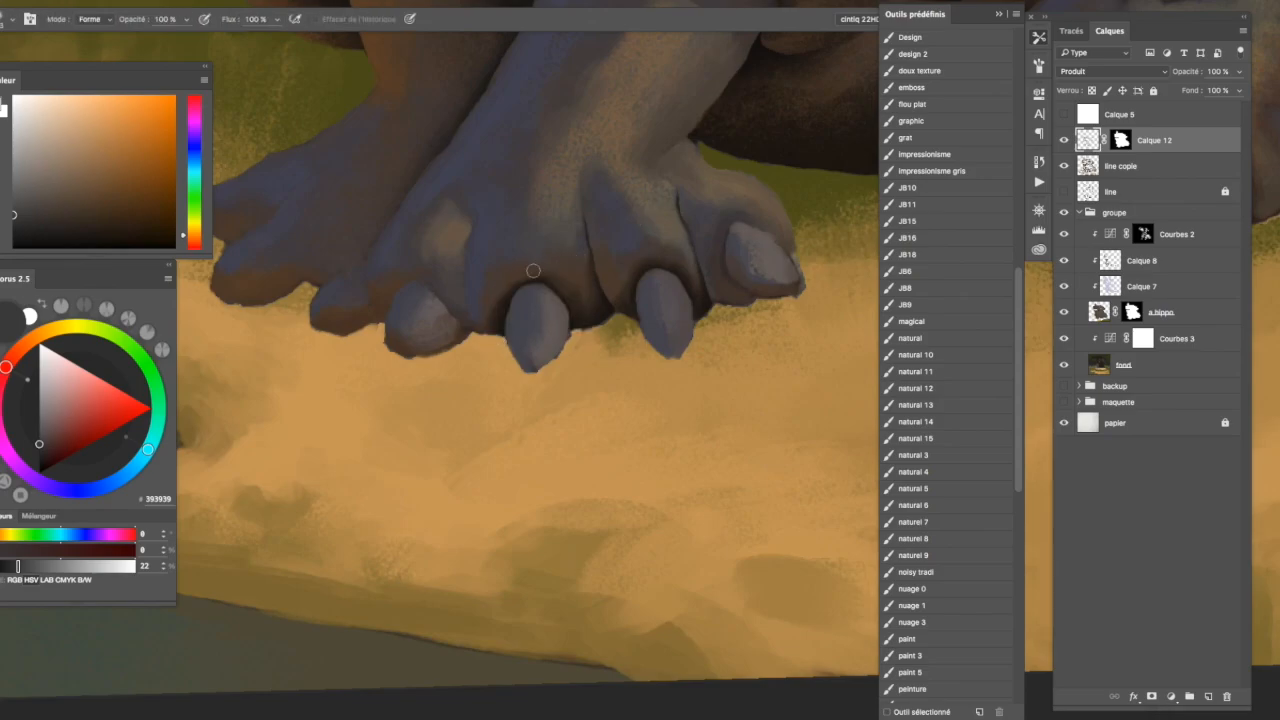
Outline the skin around the near front foot's rounded outer claw, shade it, soften the shading, and deselect.
key(l)
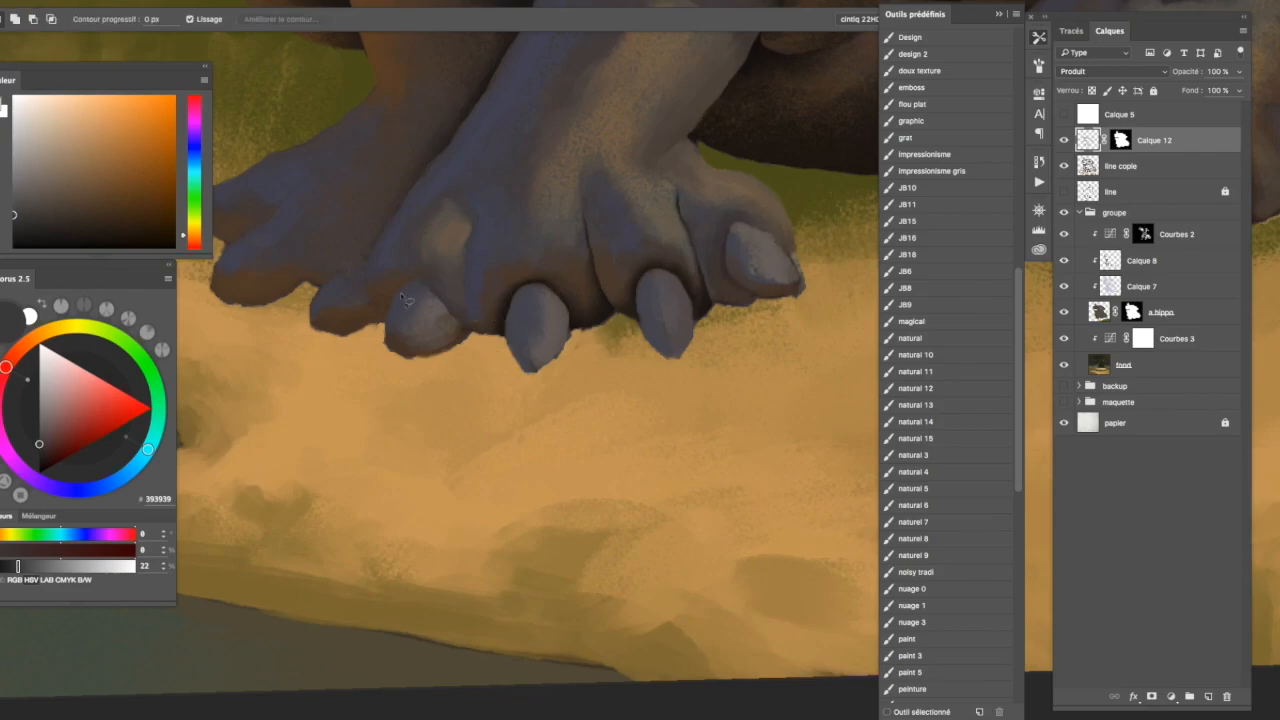
drag(410, 264, 380, 322)
key(b)
key(e)
key(ctrl+d)
scroll(532, 318, down, 3)
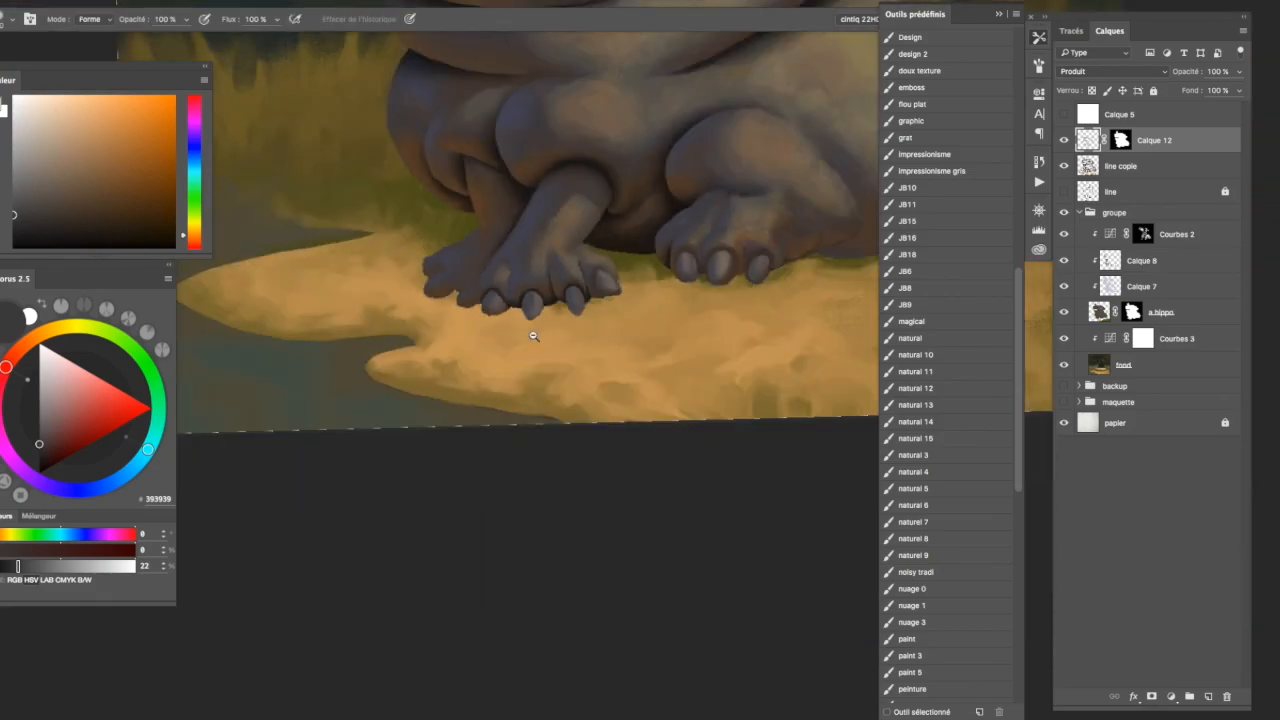
Outline the crease between the rounded outer claw and the middle claw, paint it dark, fade its edge, and deselect.
scroll(532, 318, up, 3)
key(l)
mouse_move(467, 175)
mouse_down()
mouse_move(471, 279)
mouse_move(478, 232)
mouse_up()
key(b)
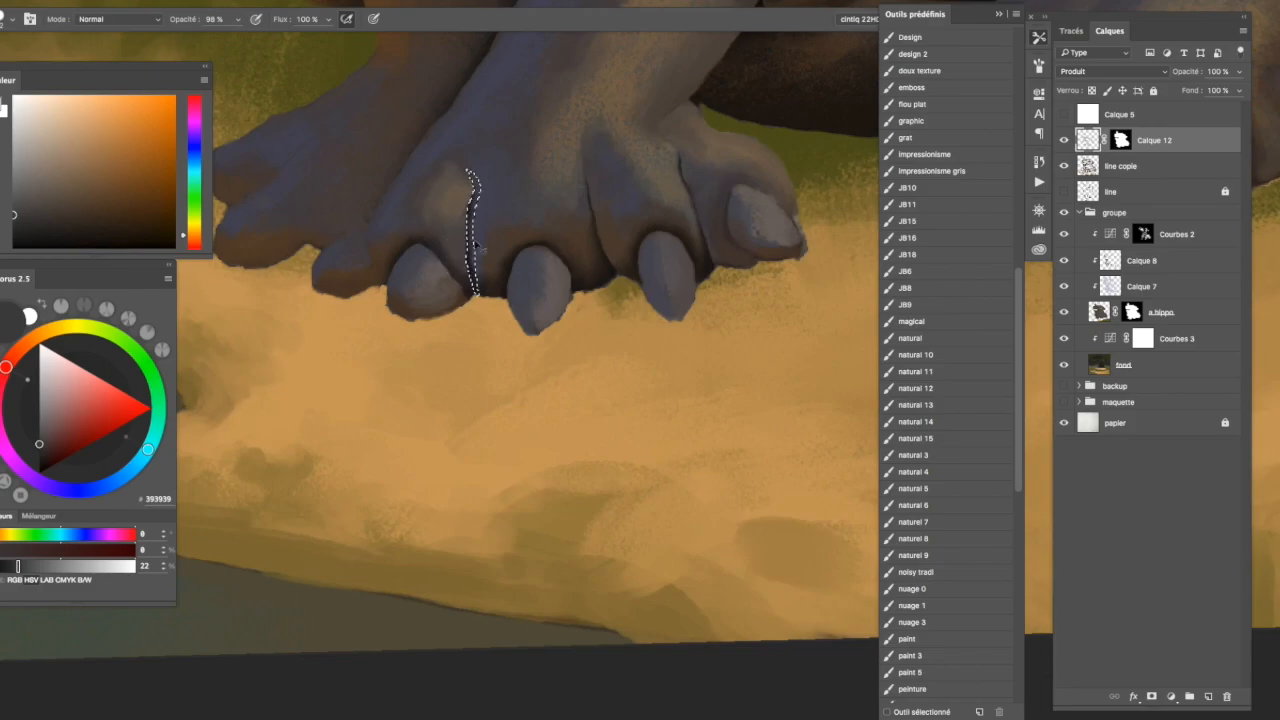
scroll(480, 248, down, 3)
scroll(491, 280, up, 4)
key(l)
mouse_move(505, 225)
mouse_down()
mouse_move(543, 413)
mouse_move(505, 340)
mouse_move(528, 391)
mouse_move(500, 290)
mouse_up()
key(b)
key(e)
key(ctrl+d)
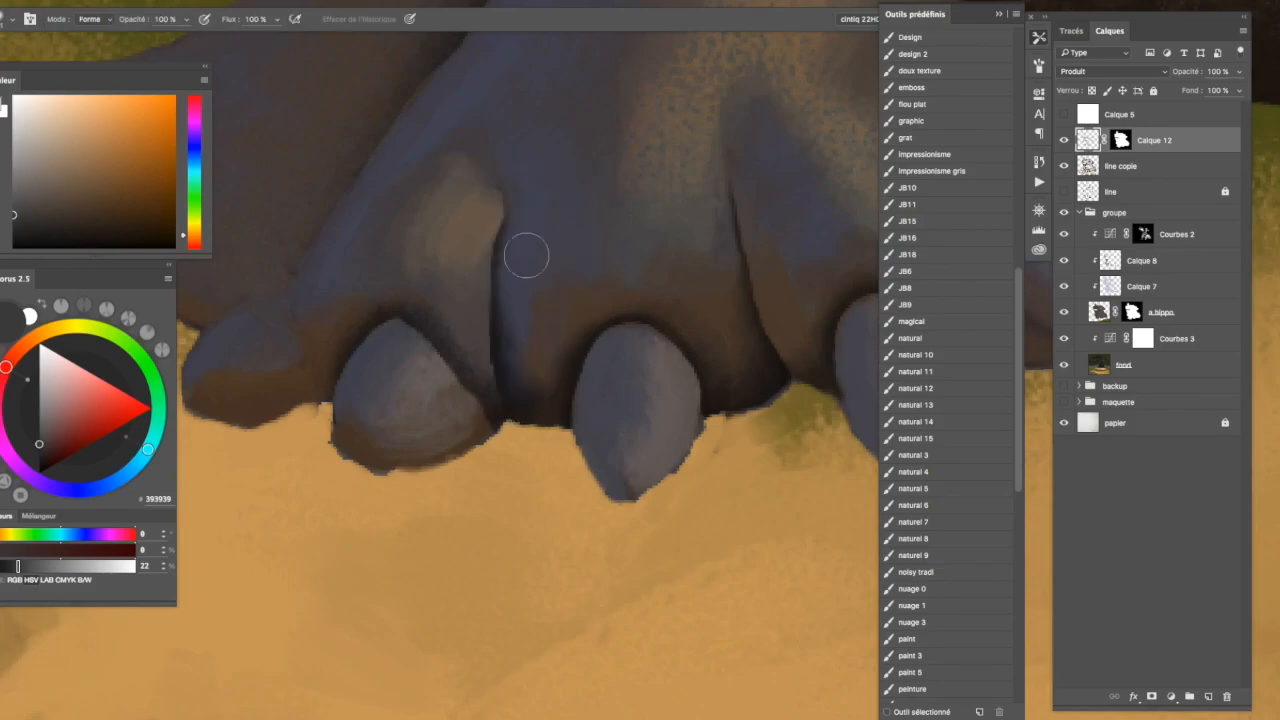
scroll(526, 256, down, 6)
Outline the side of the middle claw and the underside of the rounded claw together, darken both, and deselect.
scroll(605, 291, up, 5)
key(l)
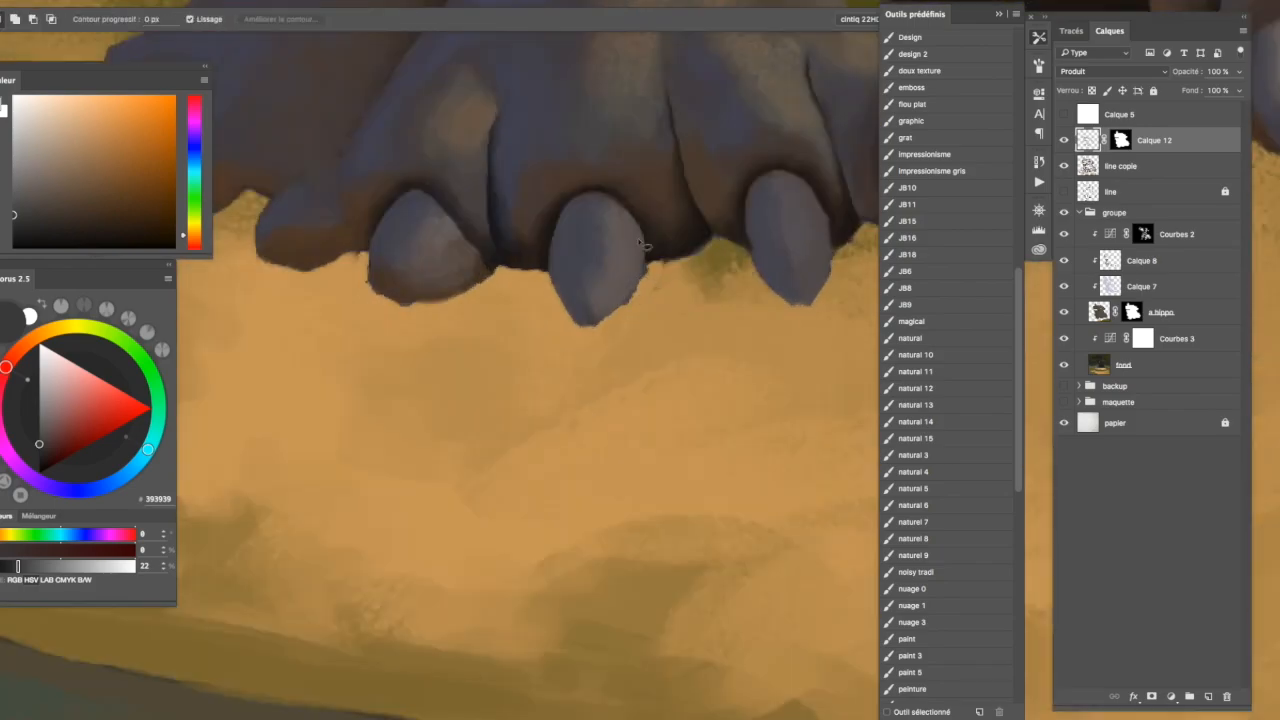
drag(645, 230, 640, 220)
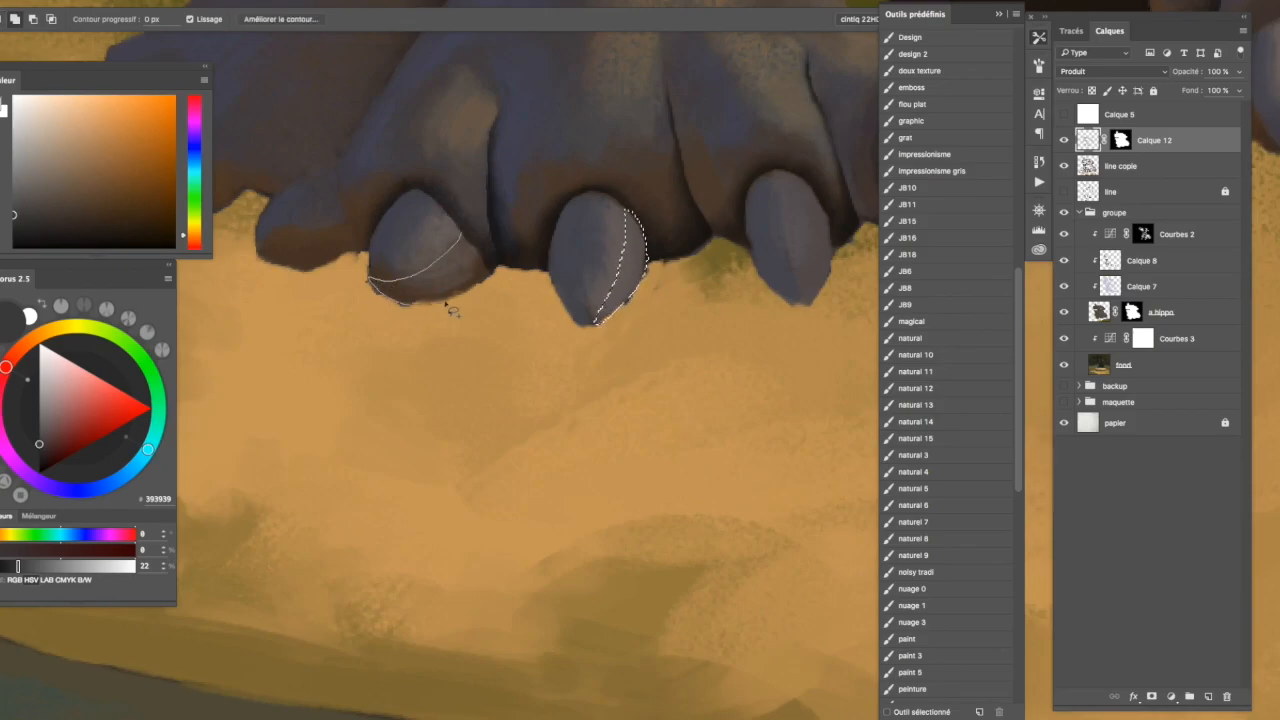
drag(465, 237, 462, 236)
key(b)
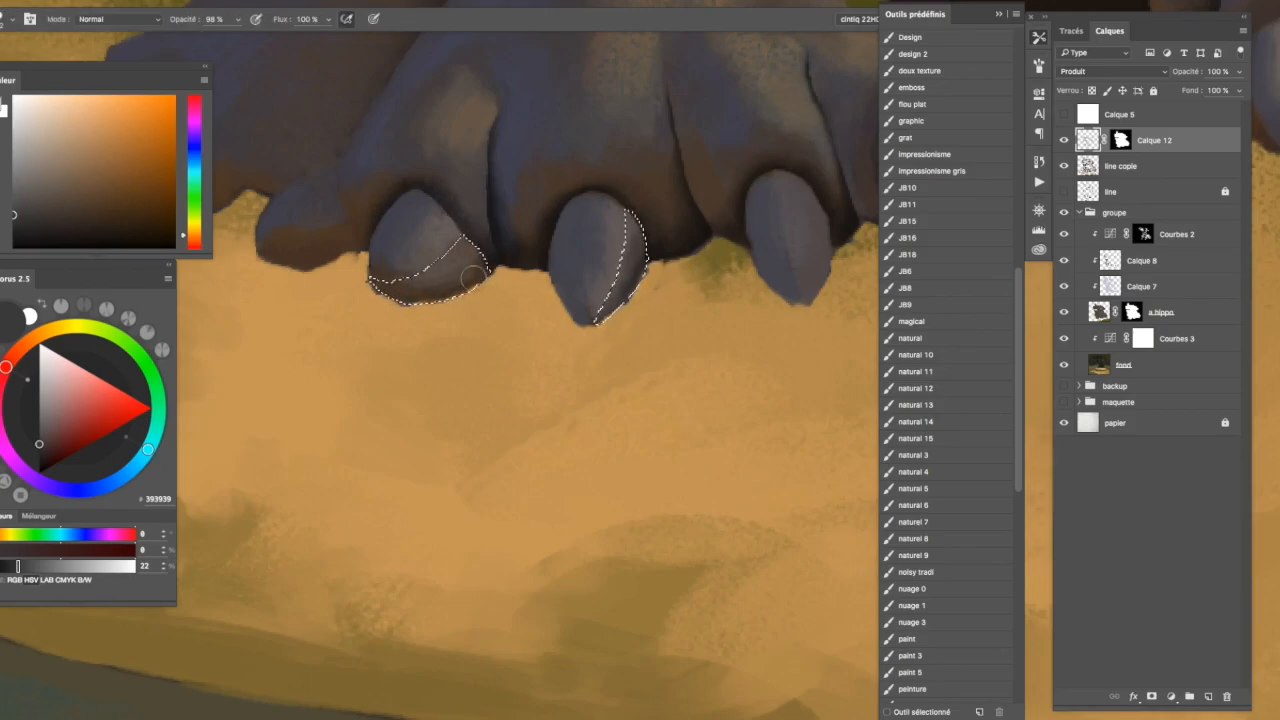
mouse_move(480, 262)
mouse_down()
mouse_move(500, 309)
mouse_move(500, 257)
mouse_up()
key(super+d)
Outline the small outermost toe beside the near front foot, shade it dark, and fade the shadow with the Eraser.
drag(571, 344, 510, 344)
mouse_move(614, 366)
mouse_down()
mouse_move(666, 360)
mouse_move(610, 368)
mouse_up()
key(l)
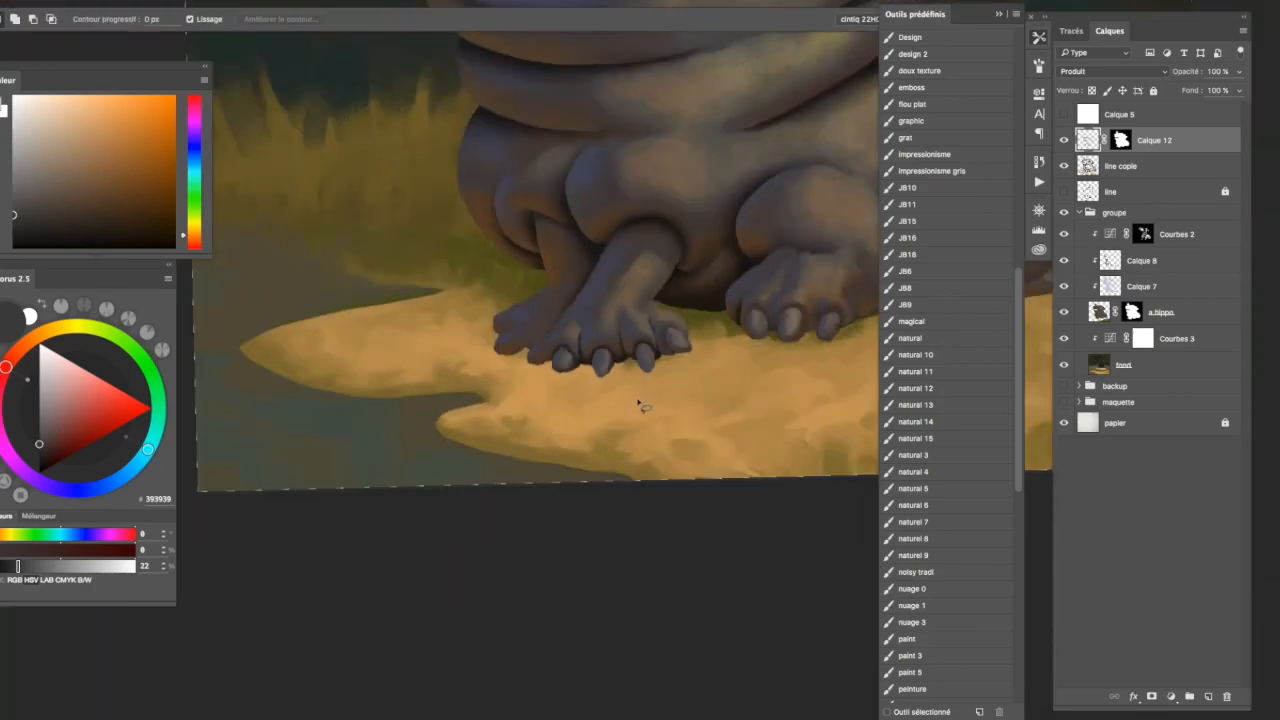
drag(567, 307, 588, 330)
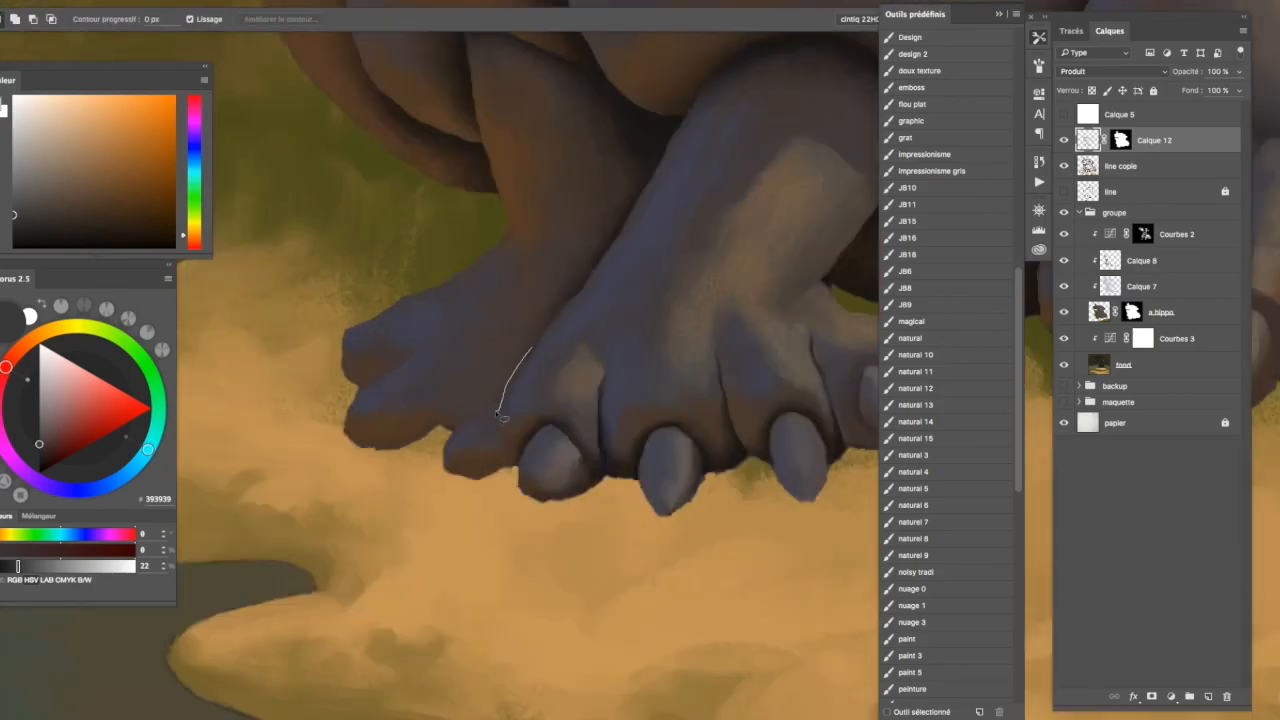
drag(538, 355, 545, 340)
key(b)
drag(472, 472, 504, 461)
key(e)
drag(540, 318, 480, 396)
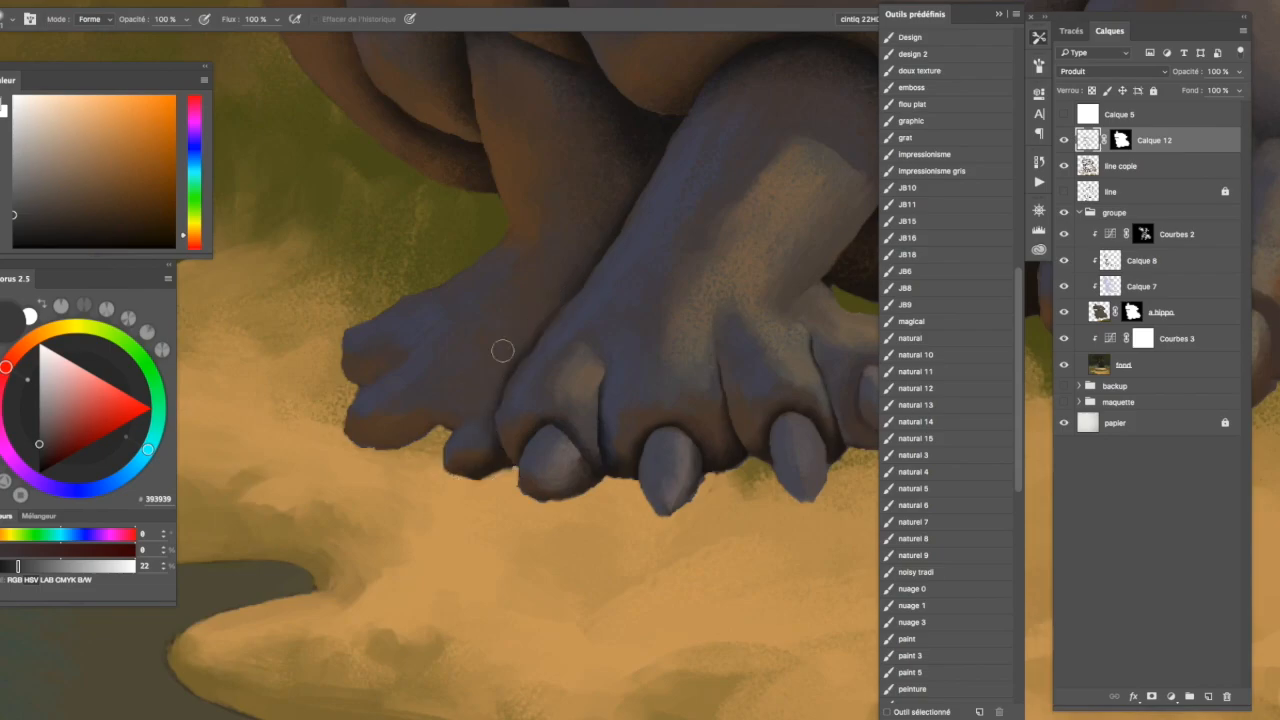
Outline the far front foot along the edge of the near leg, shade it dark, fade the shadow, and deselect.
scroll(597, 349, down, 5)
scroll(597, 349, up, 5)
key(l)
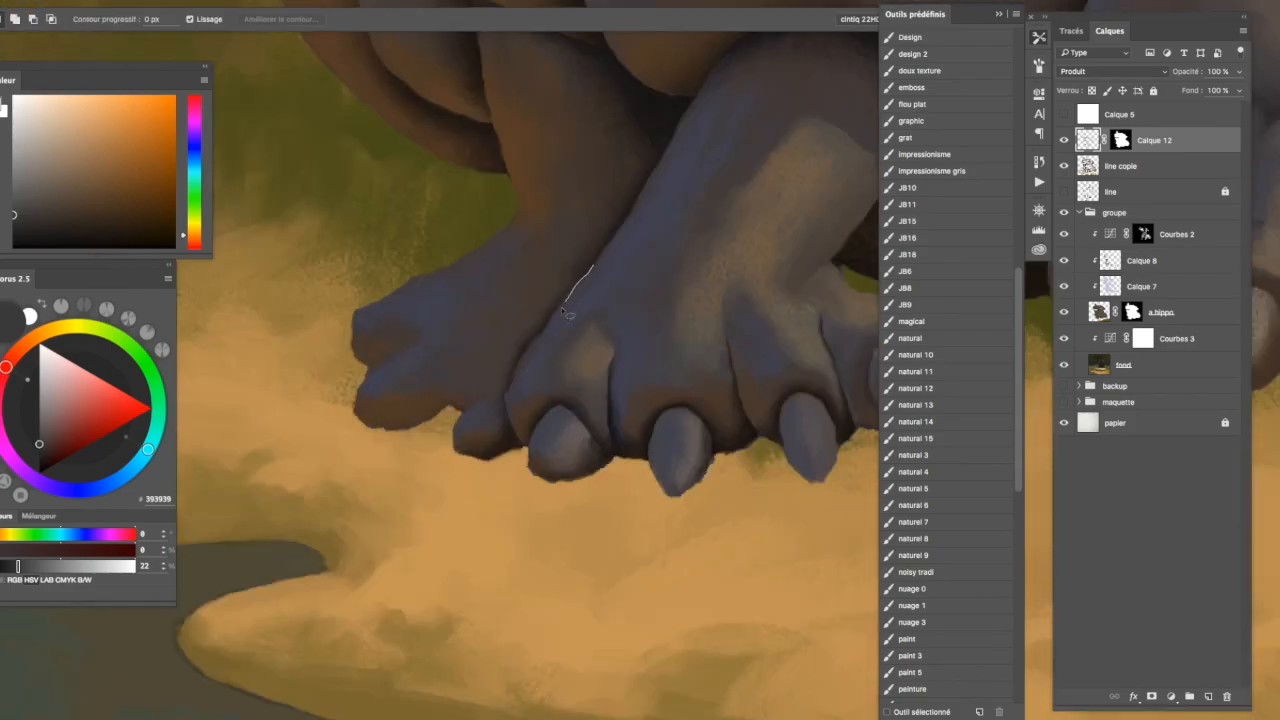
drag(485, 395, 590, 264)
key(b)
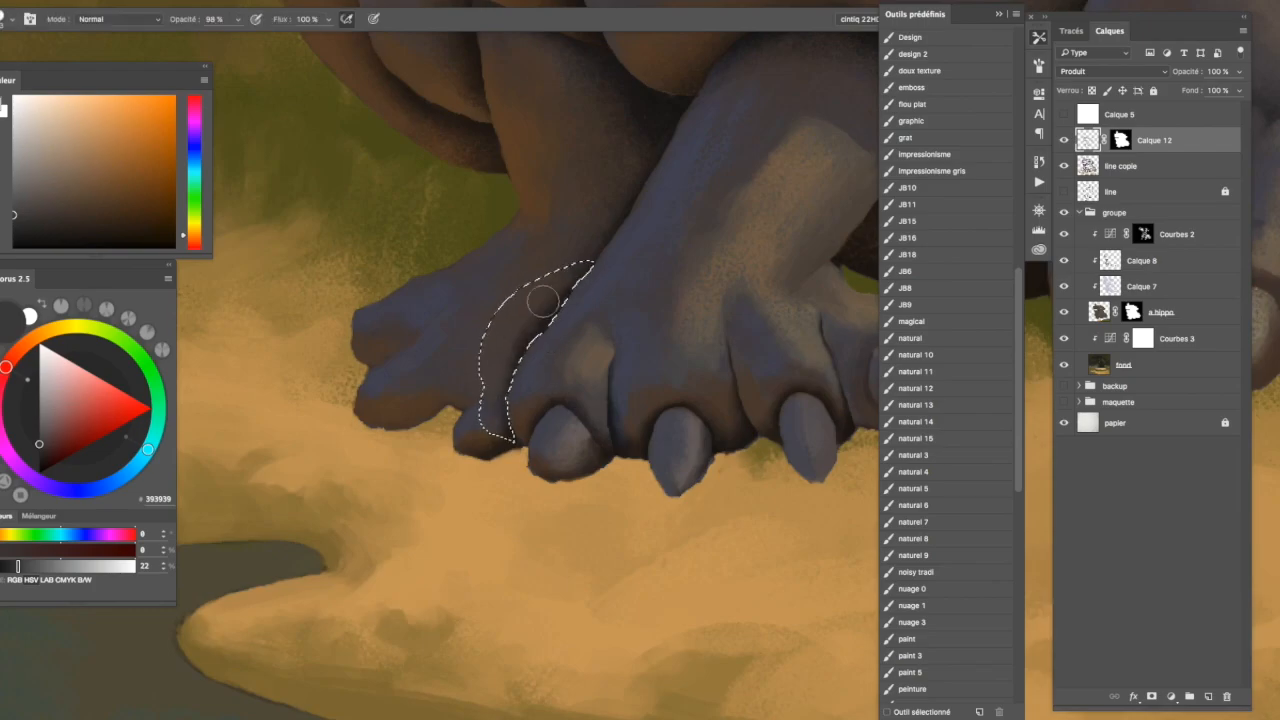
key(e)
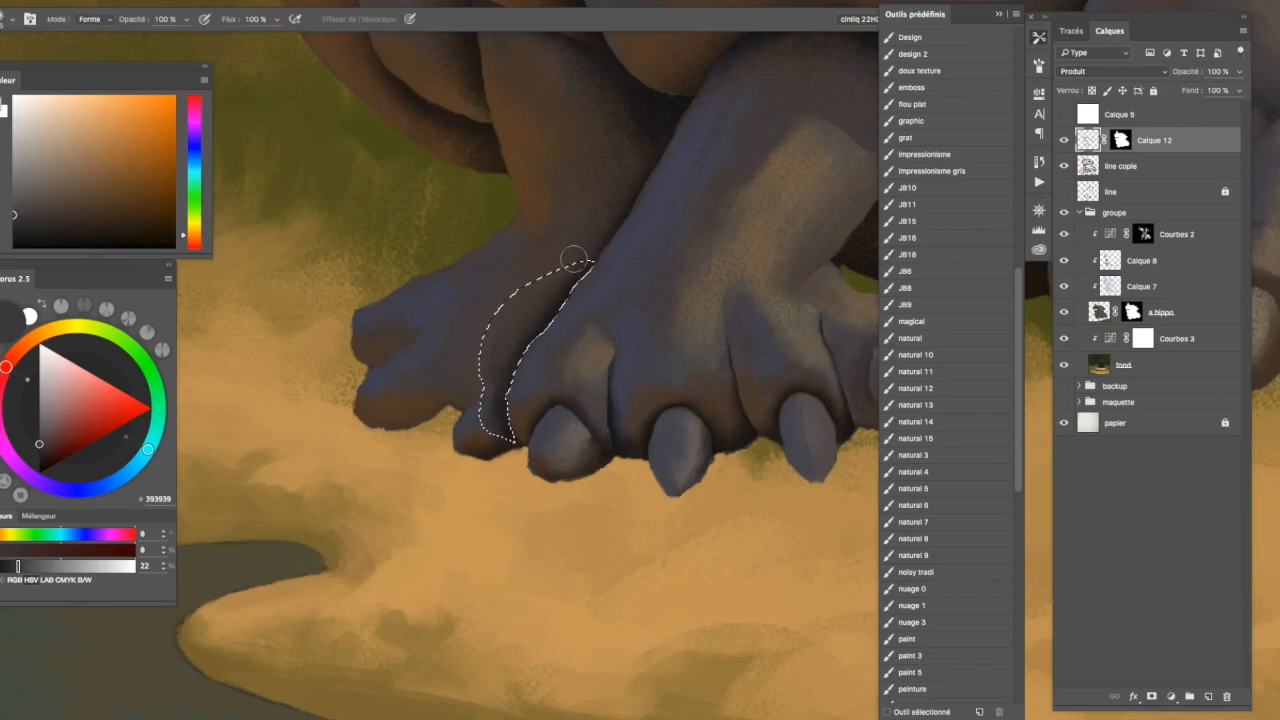
key(ctrl+d)
Darken the far front foot around its lower outer toe and soften the shading with the Eraser.
mouse_move(574, 346)
mouse_down()
mouse_move(560, 357)
mouse_move(572, 357)
mouse_up()
key(b)
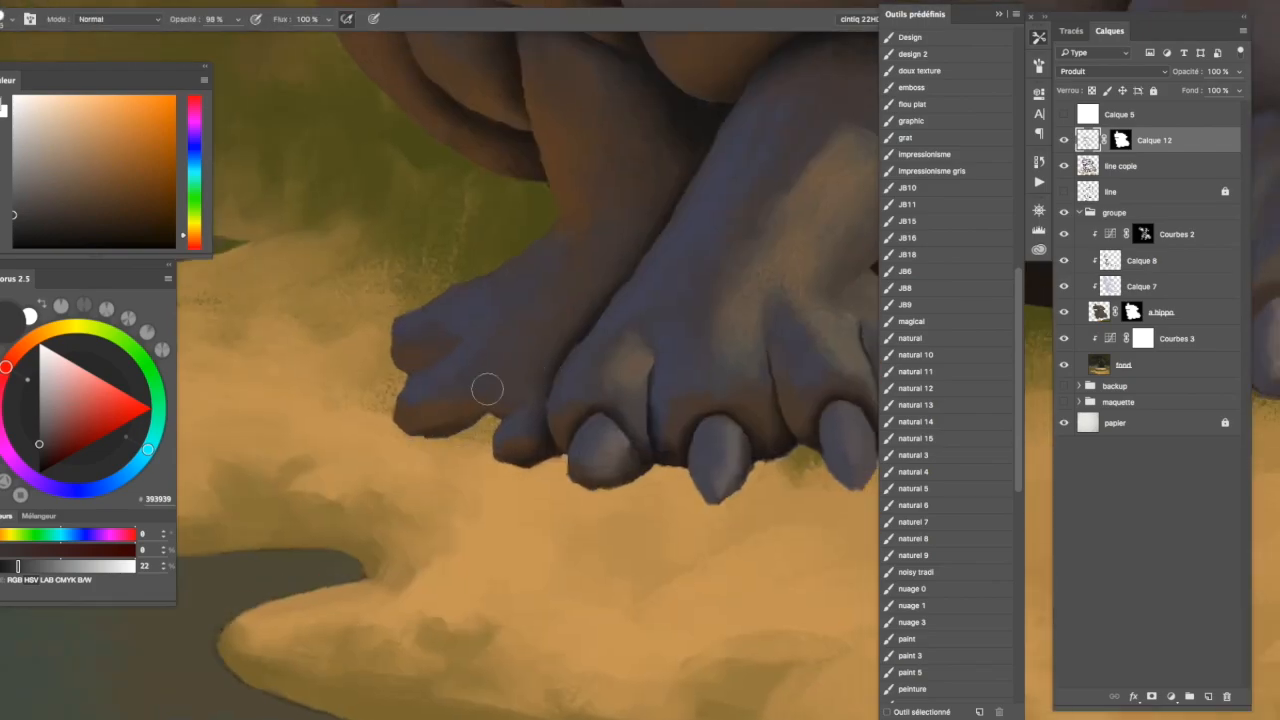
key(e)
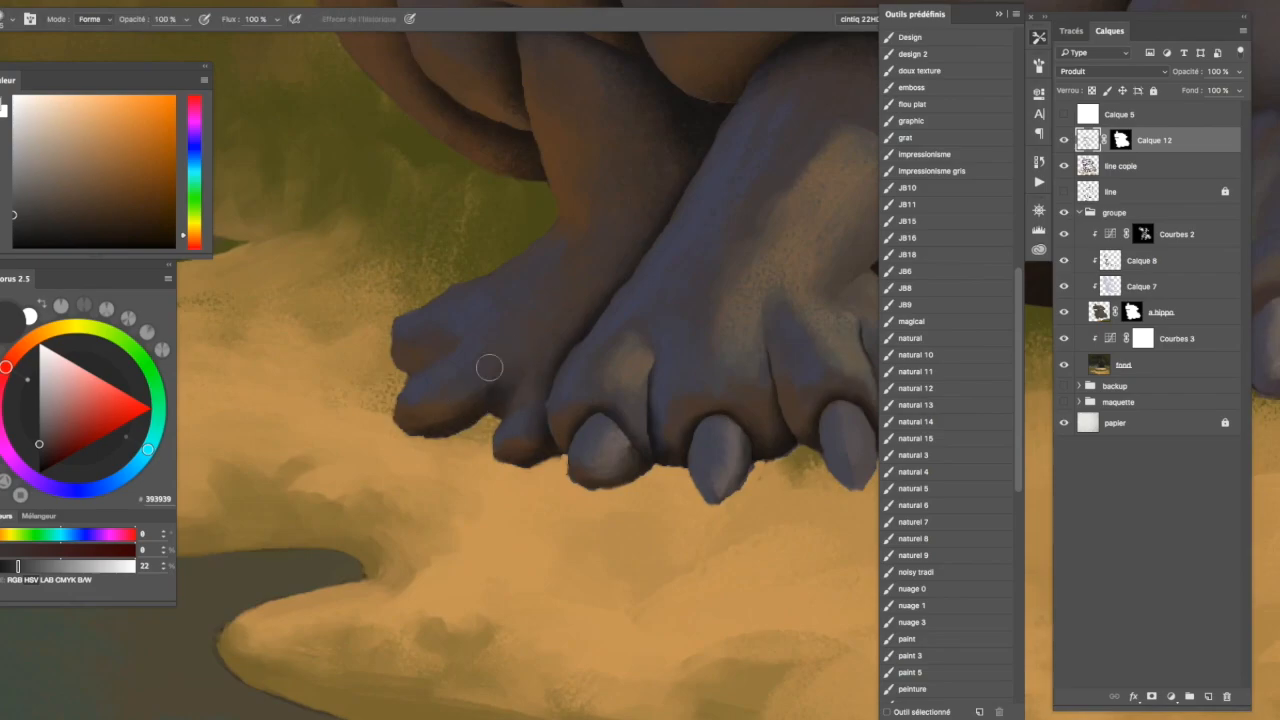
Outline the underside of the far foot's upper outer toe with the Lasso and paint it dark.
key(l)
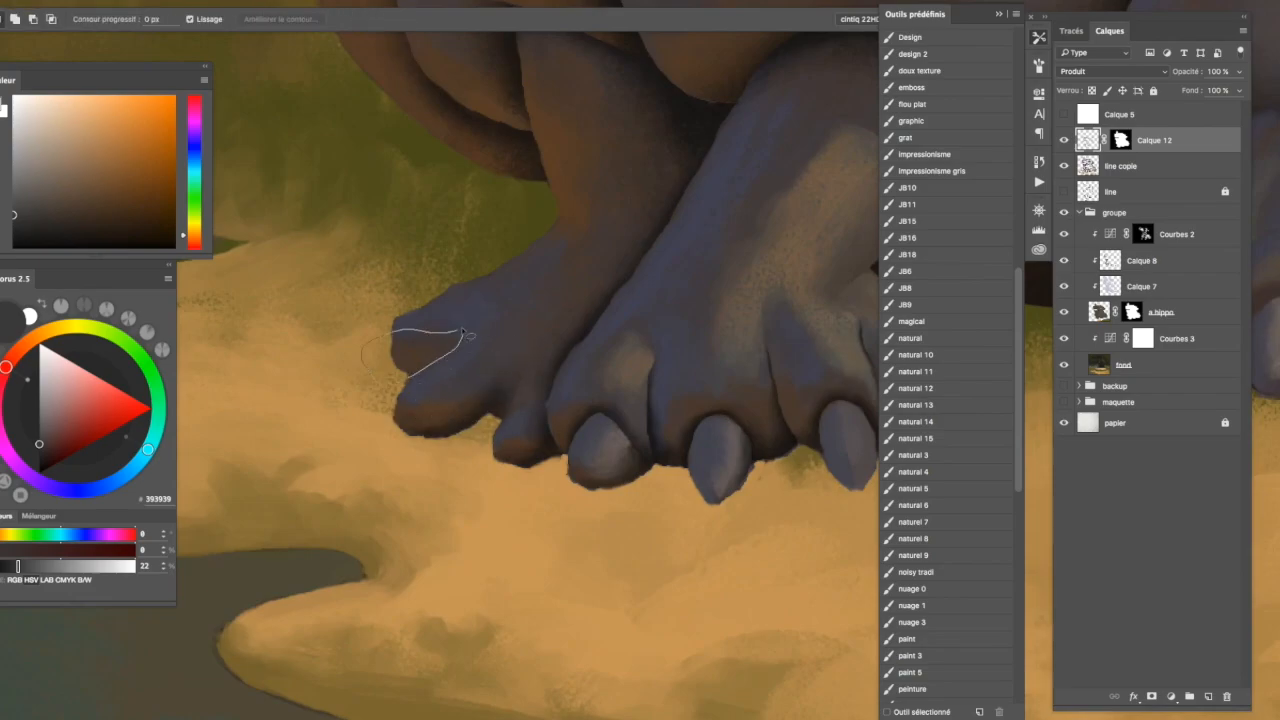
drag(466, 333, 395, 348)
key(ctrl+minus)
key(b)
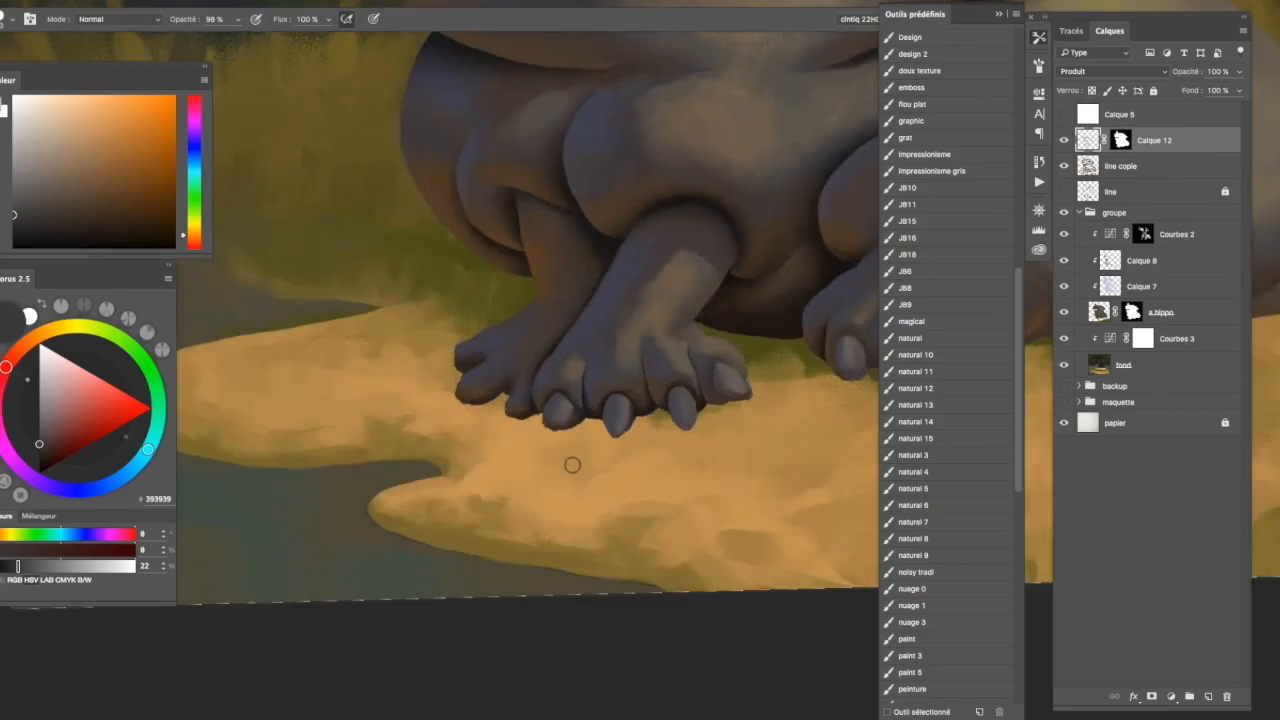
Outline the skin around the claw on the far foot's lower outer toe and shade it dark with the Brush.
key(ctrl+plus)
key(l)
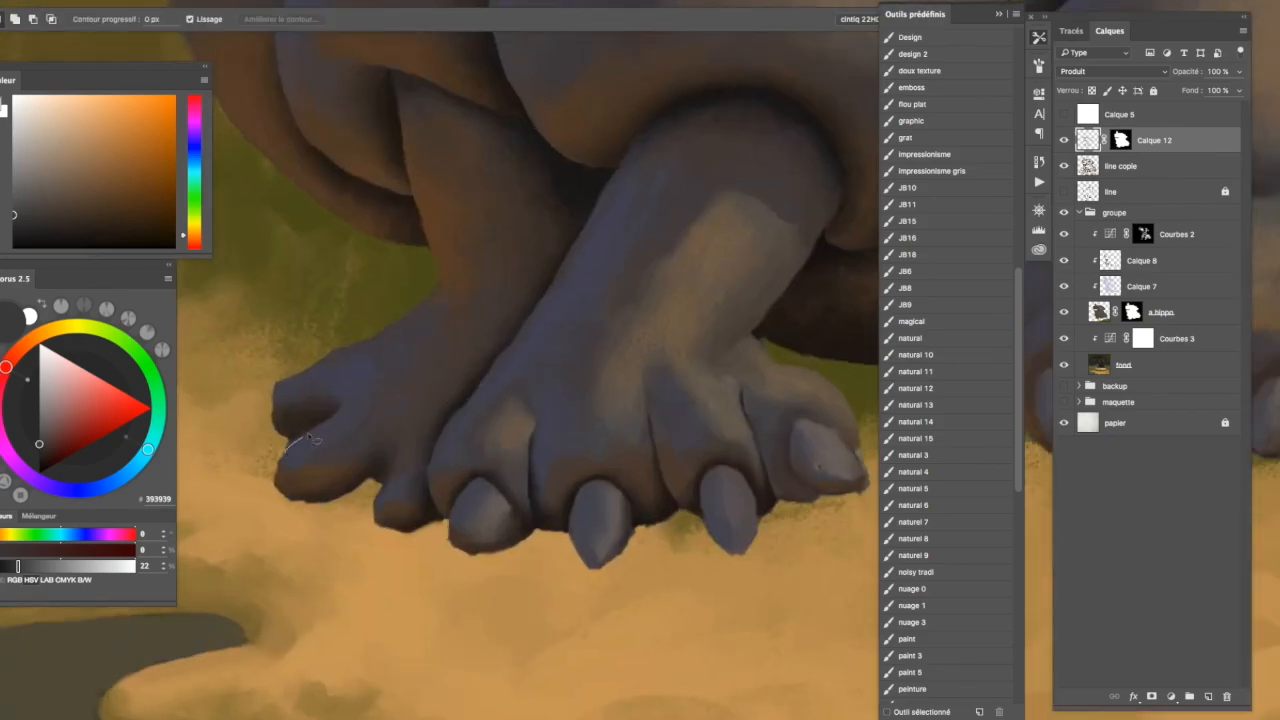
drag(286, 446, 288, 448)
key(b)
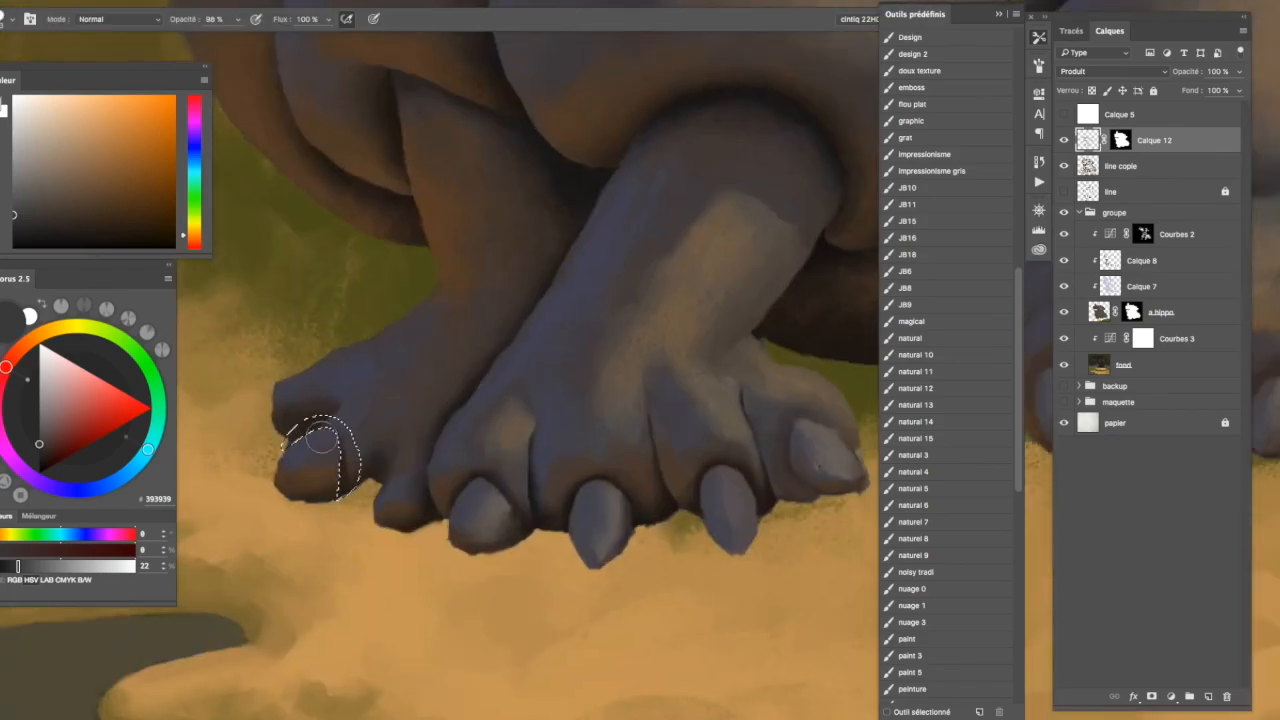
Outline the skin above the small claw beside the near front foot, shade it dark, and deselect.
key(ctrl+minus)
key(ctrl+plus)
key(l)
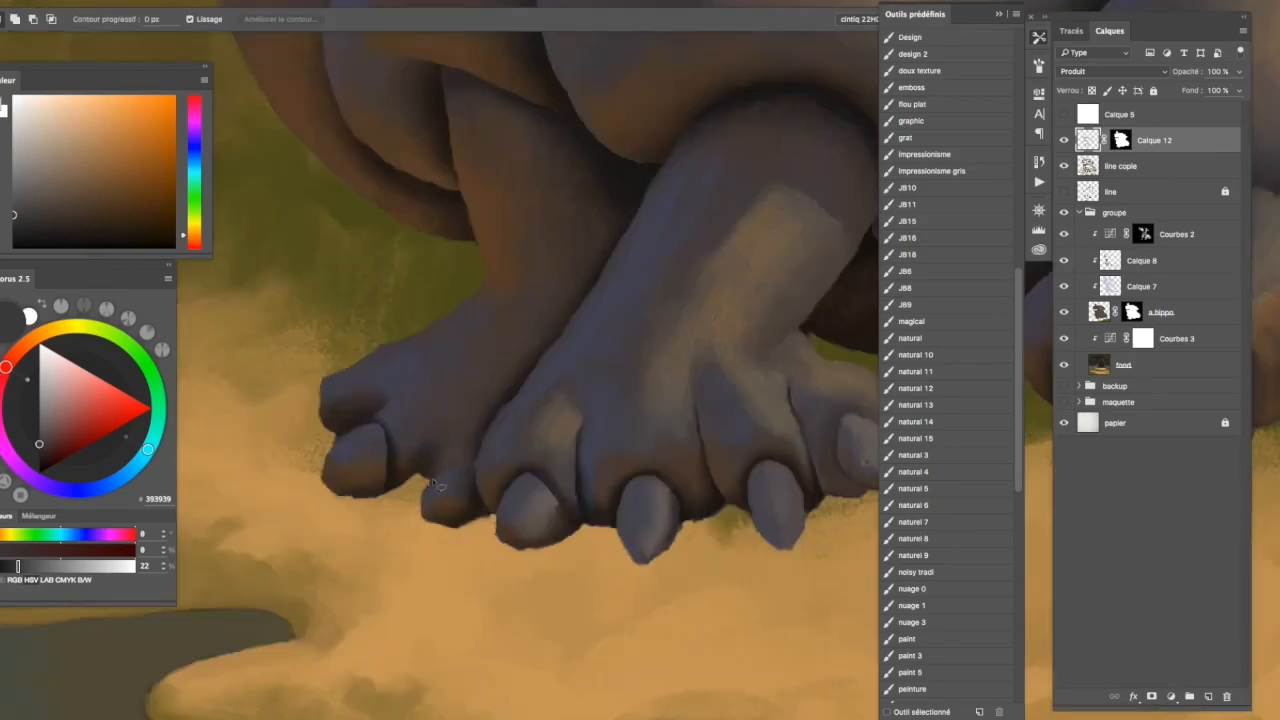
drag(487, 505, 442, 467)
key(b)
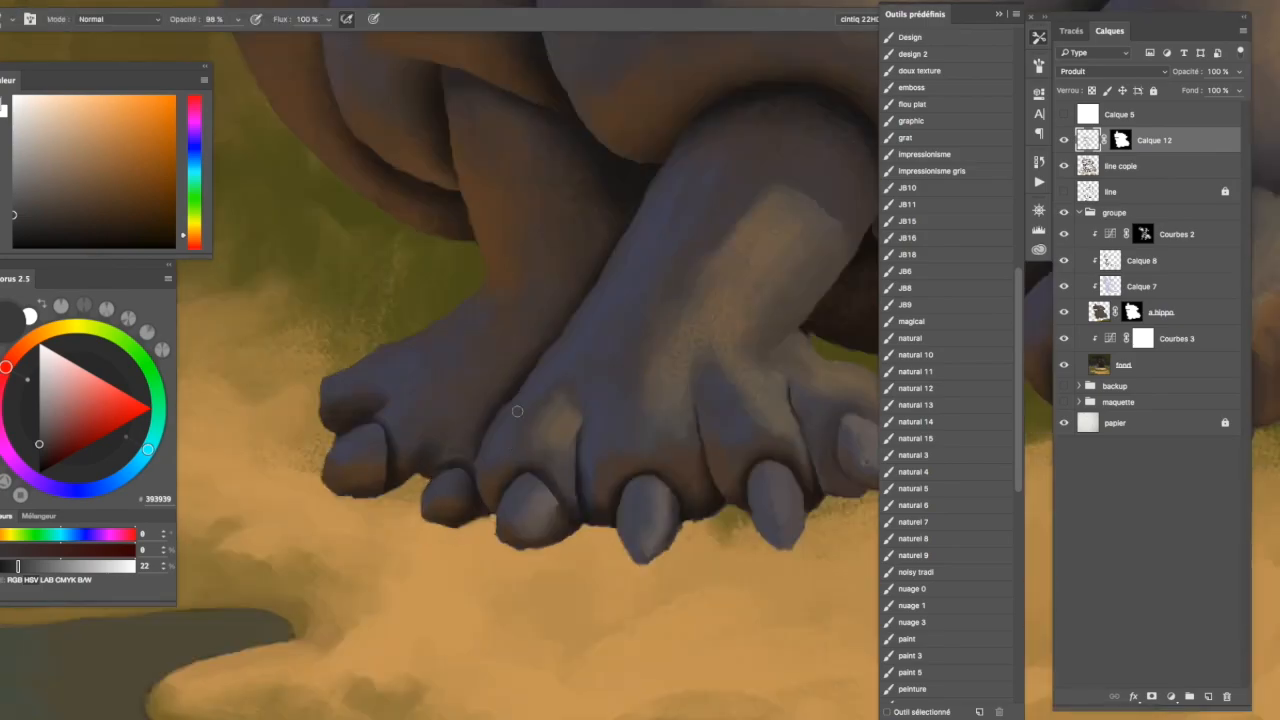
key(ctrl+d)
Examine the foot shadows up close and across the whole painting, with the interface panels and selection edges hidden.
key(ctrl+minus)
key(ctrl+plus)
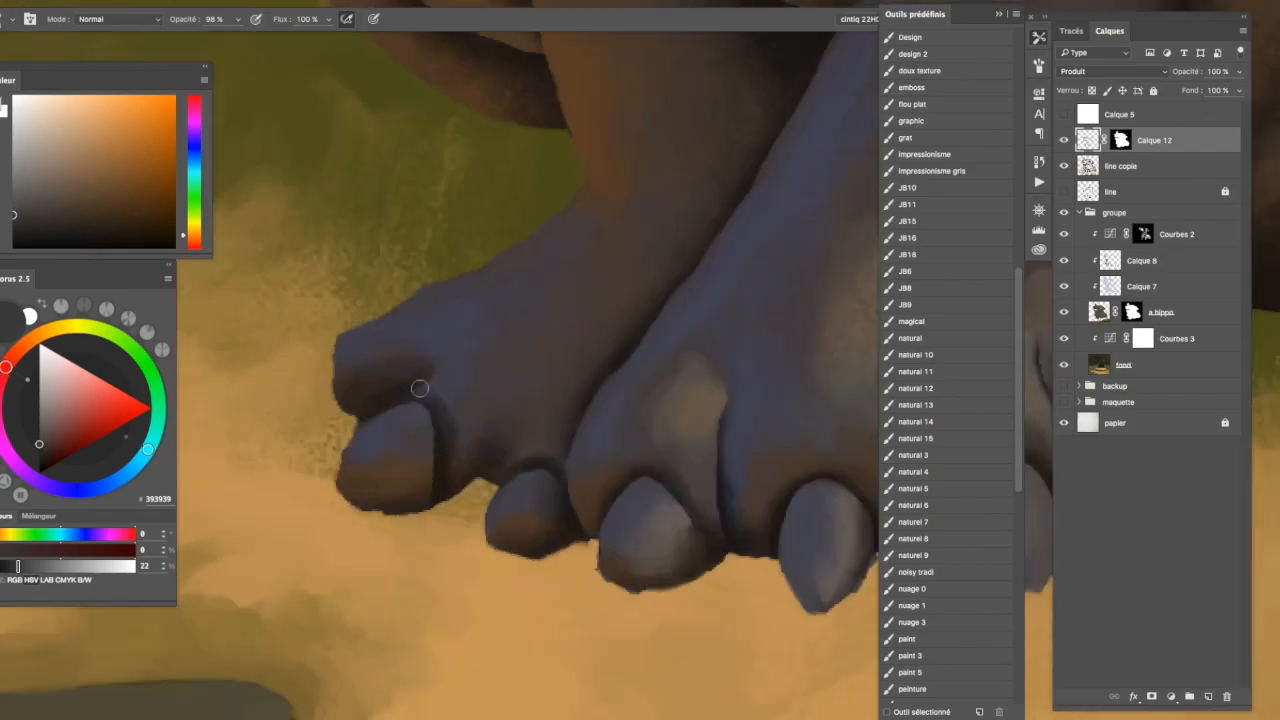
scroll(486, 390, down, 4)
scroll(670, 450, down, 2)
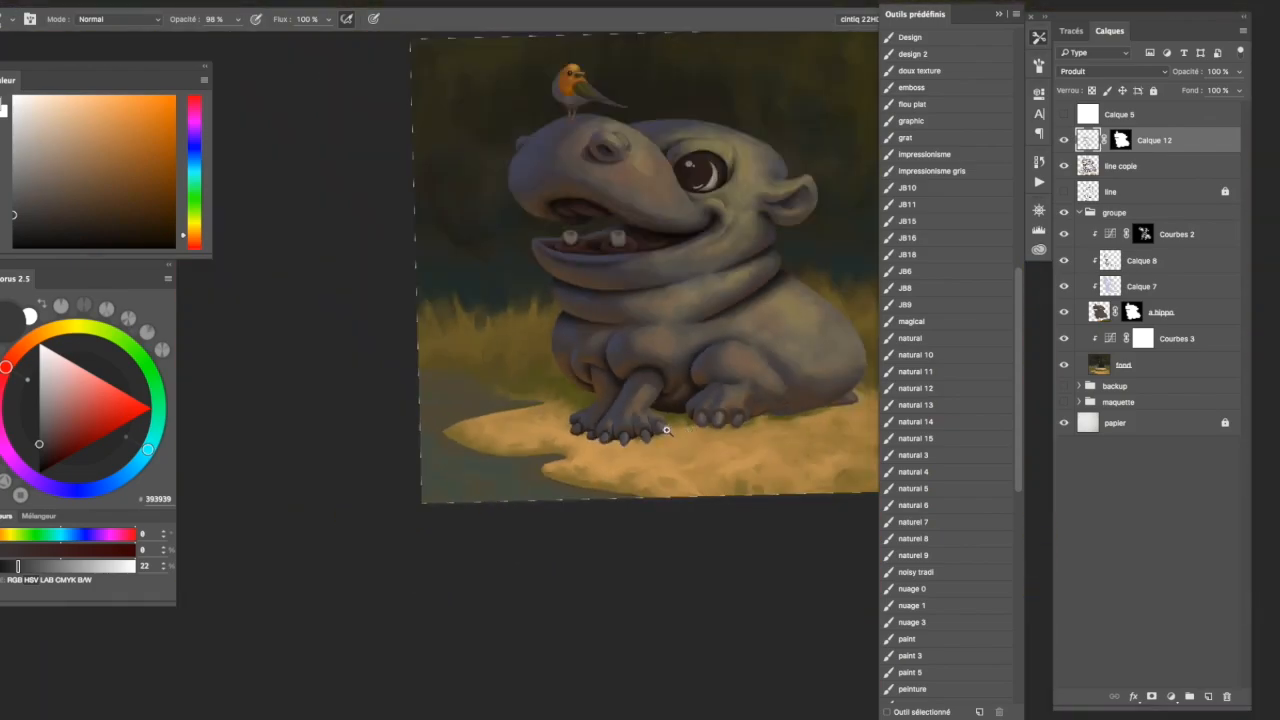
scroll(662, 428, up, 5)
key(Tab)
drag(638, 362, 636, 374)
key(ctrl+h)
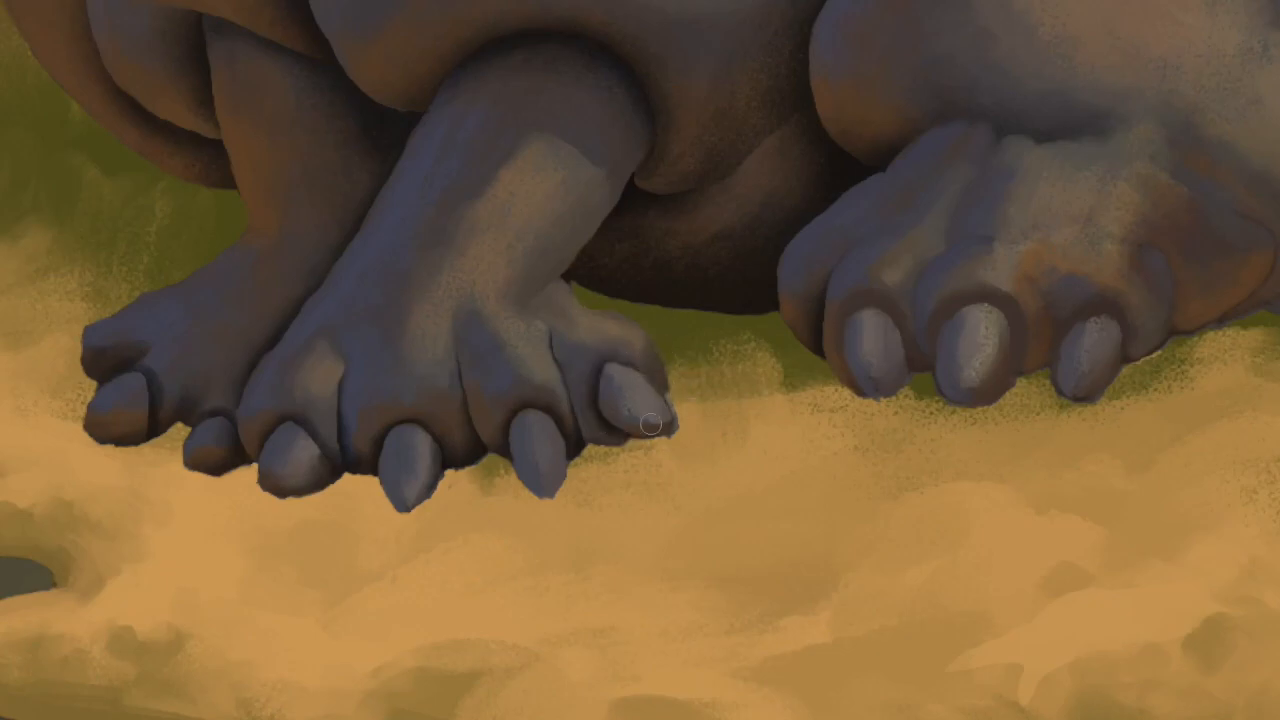